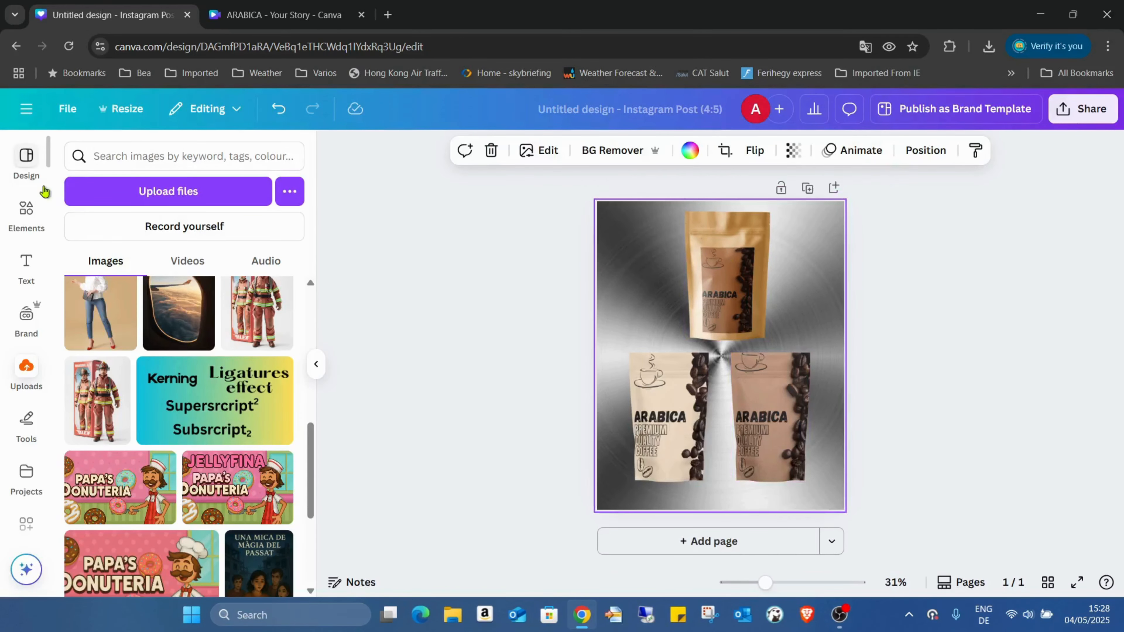
Switch to the 'ARABICA - Your Story' design with the brown kraft coffee label.
left_click(315, 6)
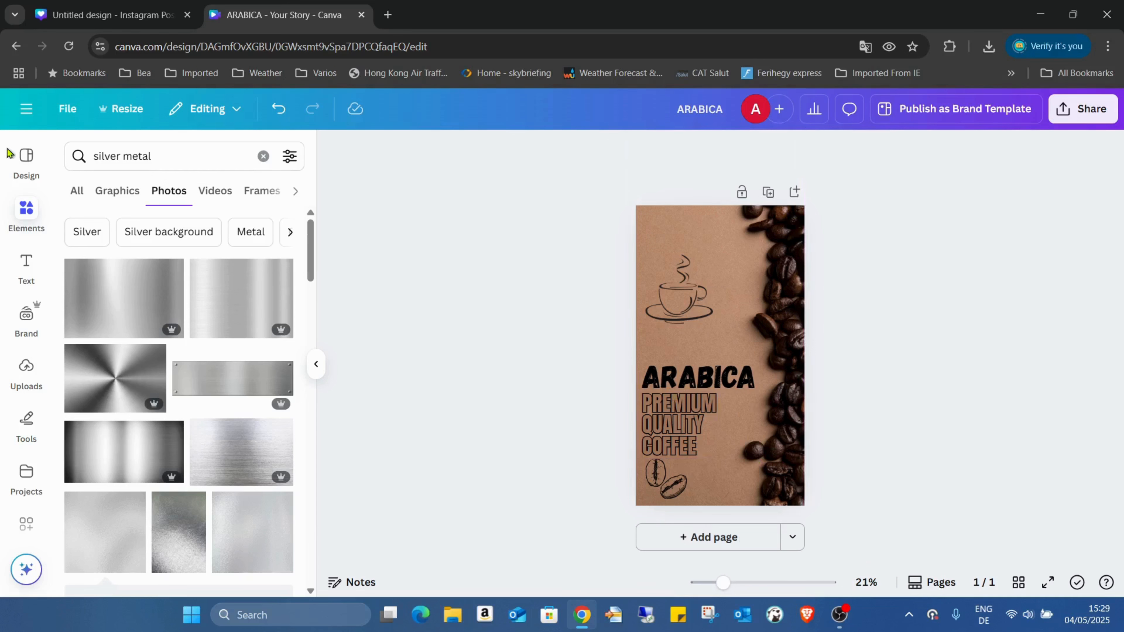
Add page 2 and fill it with the kraft coffee-bean photo, beans along the right edge.
left_click(261, 158)
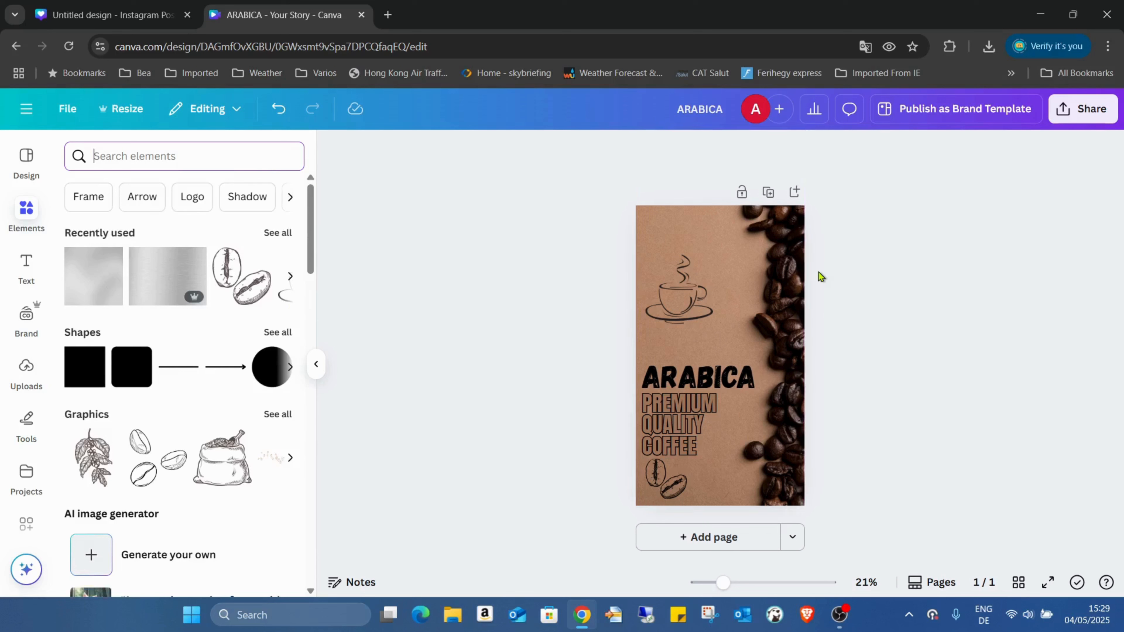
left_click(710, 538)
scroll(834, 400, "up", 3)
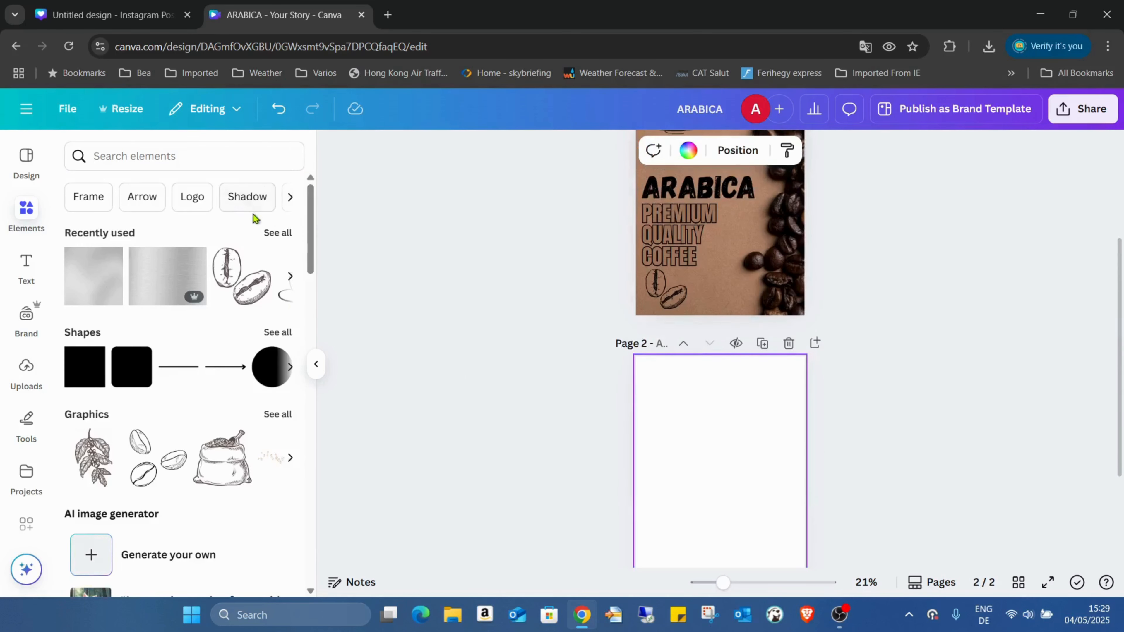
left_click(271, 232)
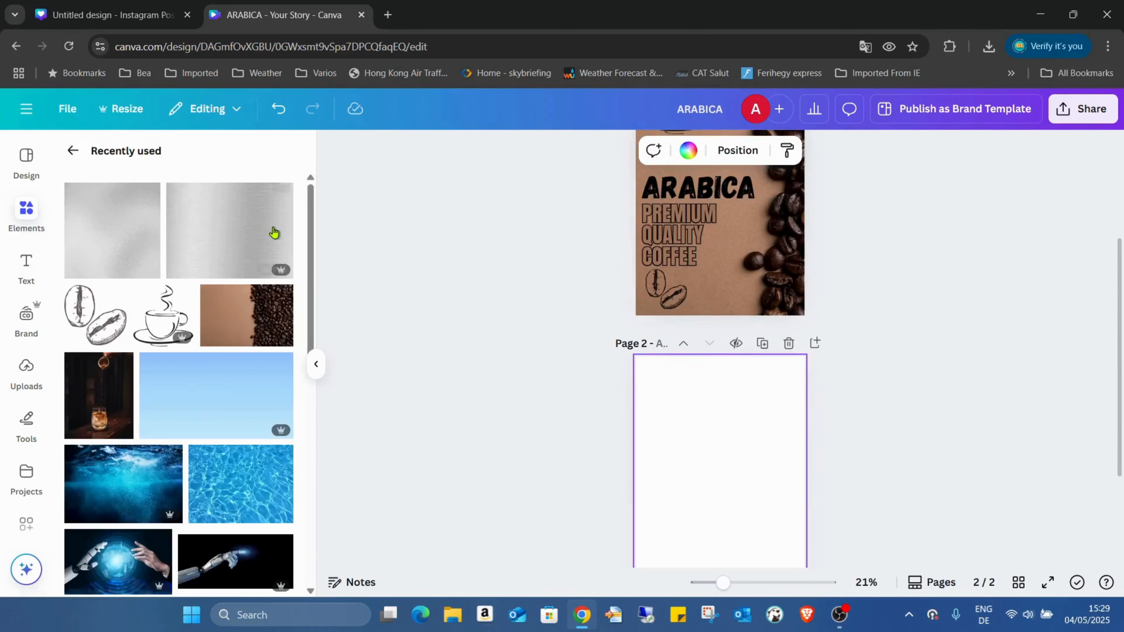
left_click(257, 310)
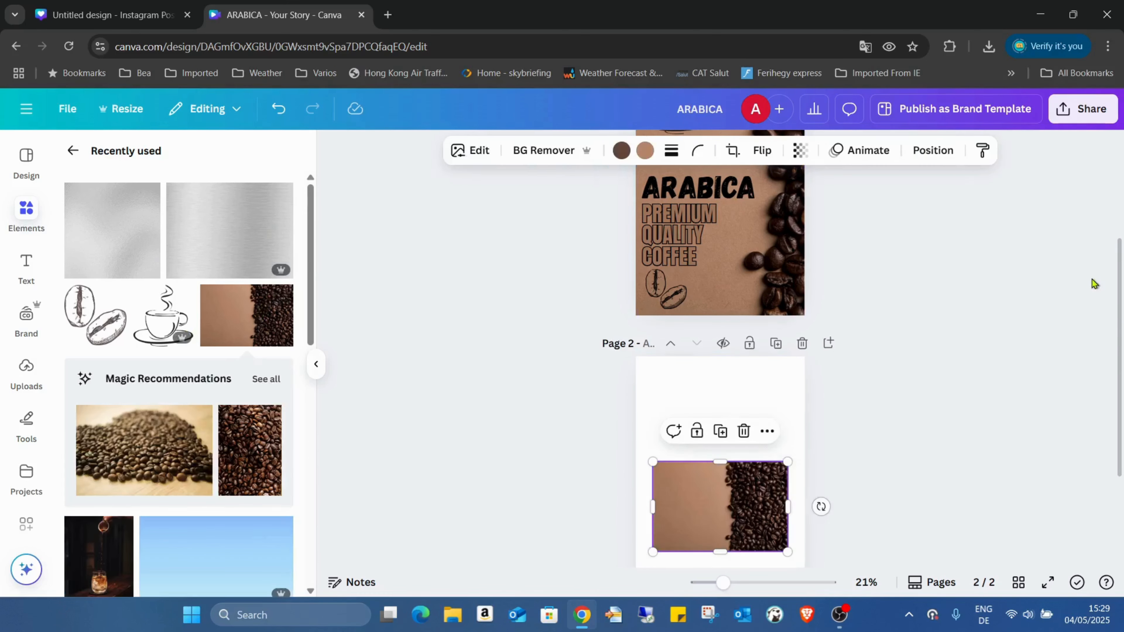
scroll(818, 505, "down", 3)
left_click_drag(742, 339, 691, 234)
left_click_drag(735, 300, 1035, 539)
left_click_drag(995, 438, 898, 437)
left_click(1083, 388)
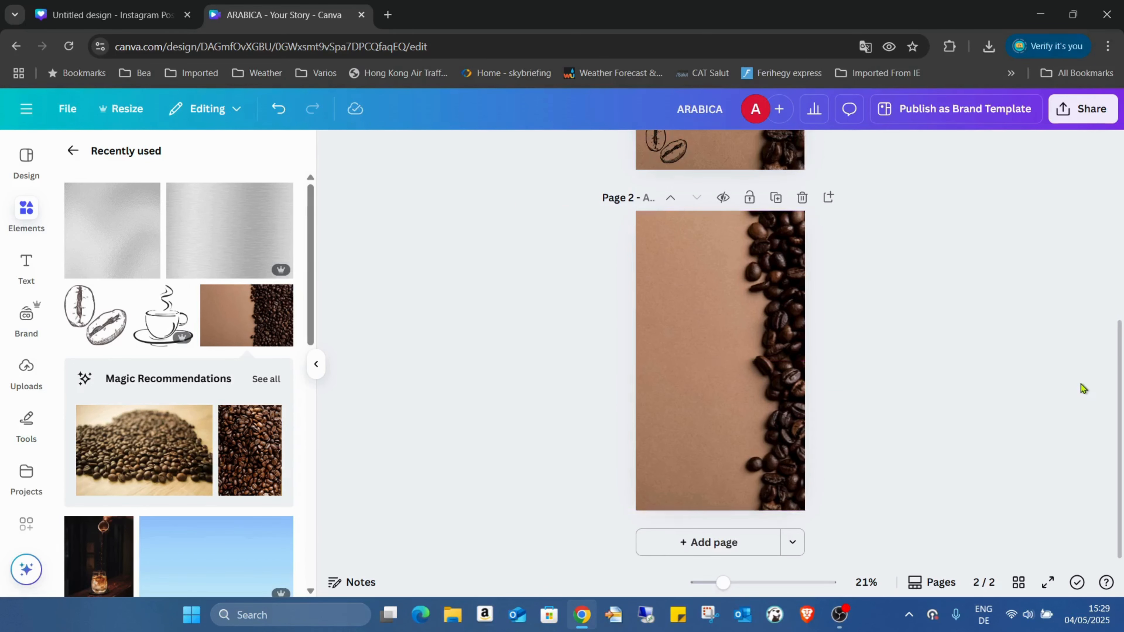
Place a coffee-cup sketch at upper left and a bean sketch at page 2's bottom-left corner.
left_click(170, 297)
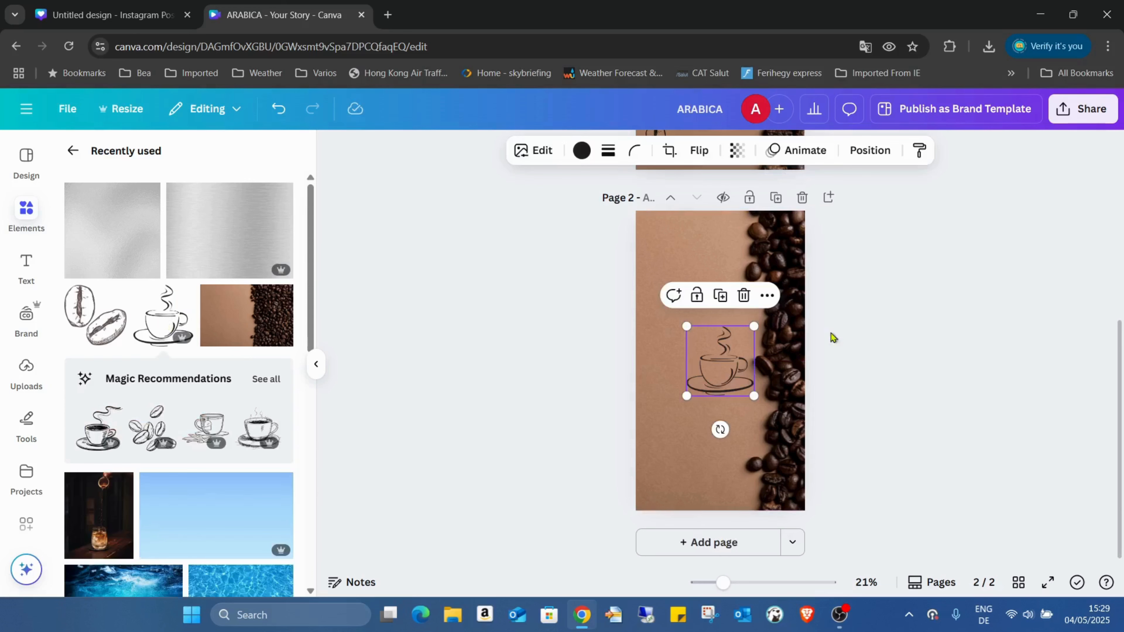
left_click_drag(732, 365, 691, 293)
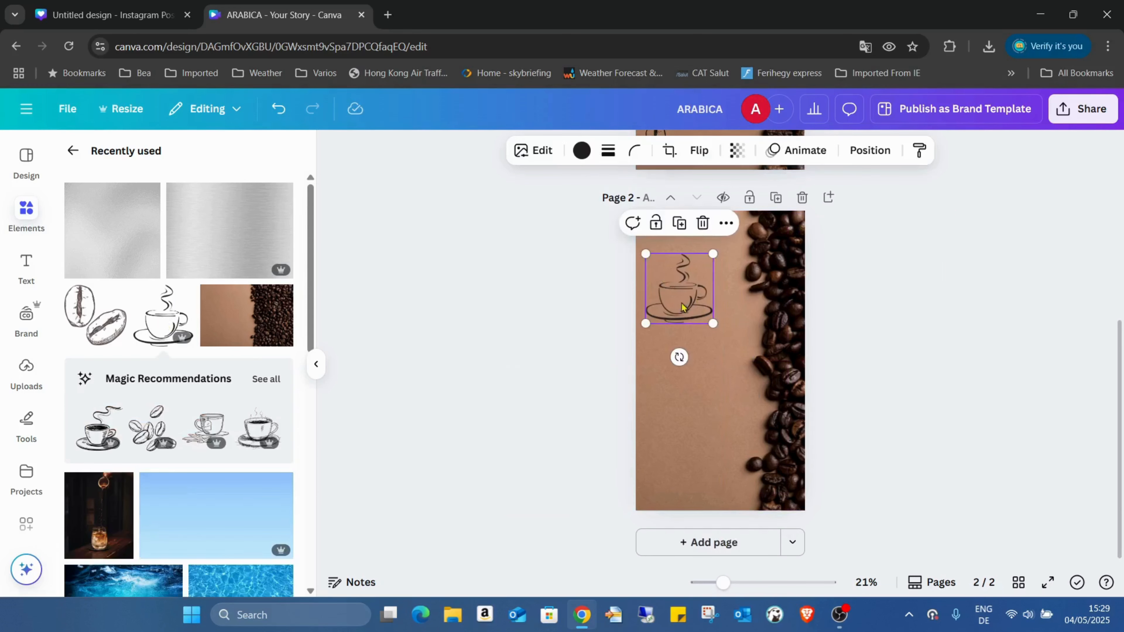
left_click(94, 316)
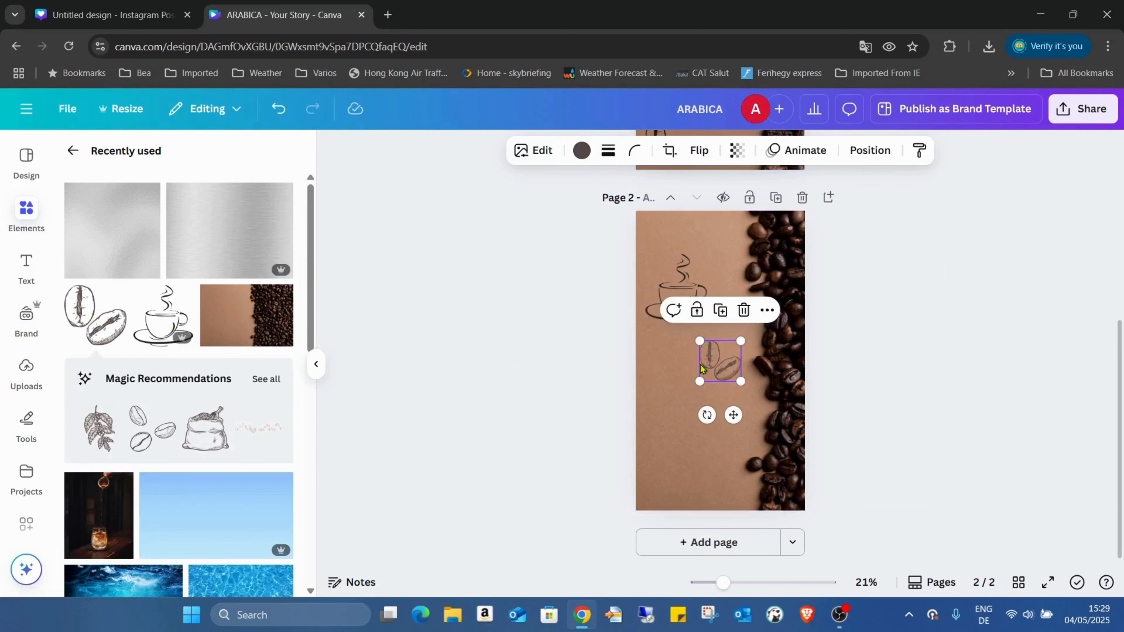
mouse_move(724, 366)
left_mouse_down()
mouse_move(682, 427)
mouse_move(659, 491)
left_mouse_up()
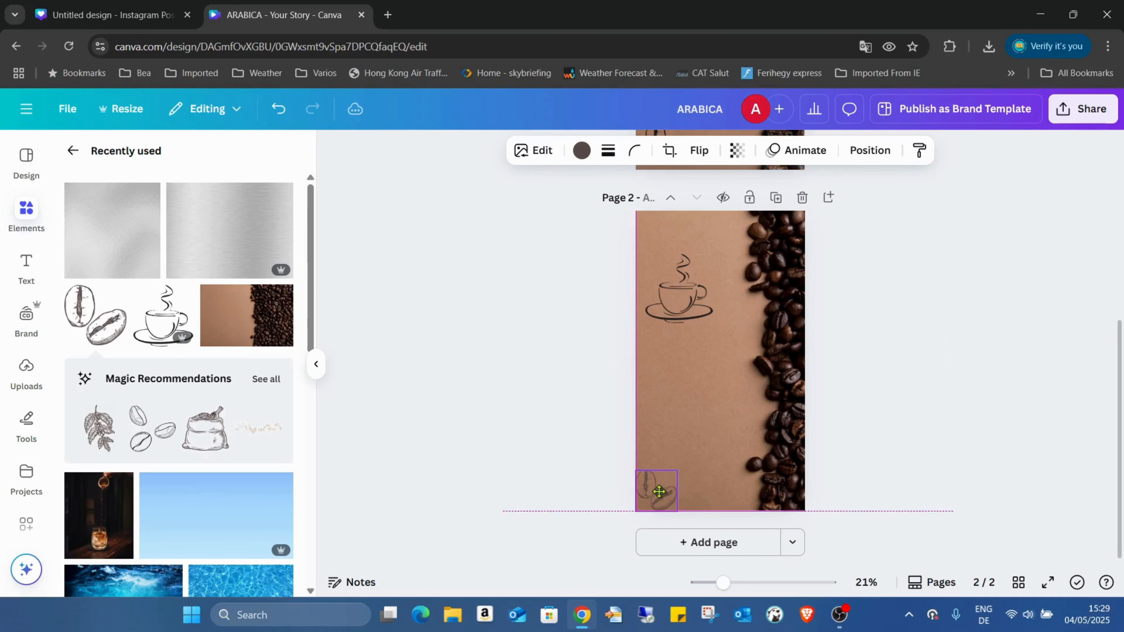
left_click(865, 383)
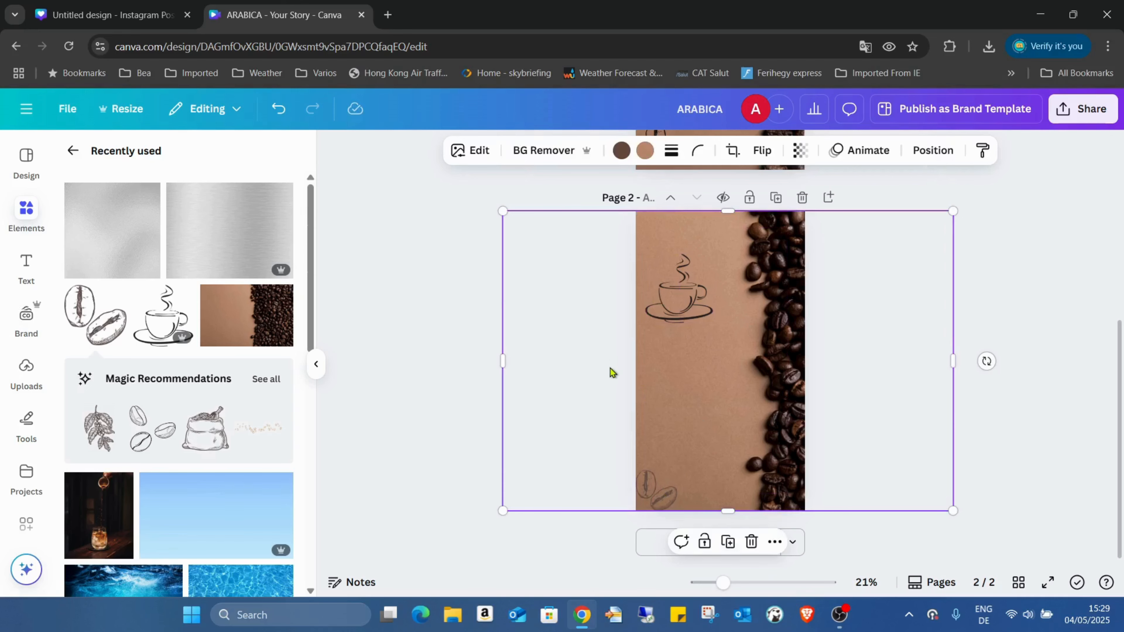
Paste a copy of page 1's ARABICA title onto page 2 against its left edge.
scroll(620, 368, "up", 5)
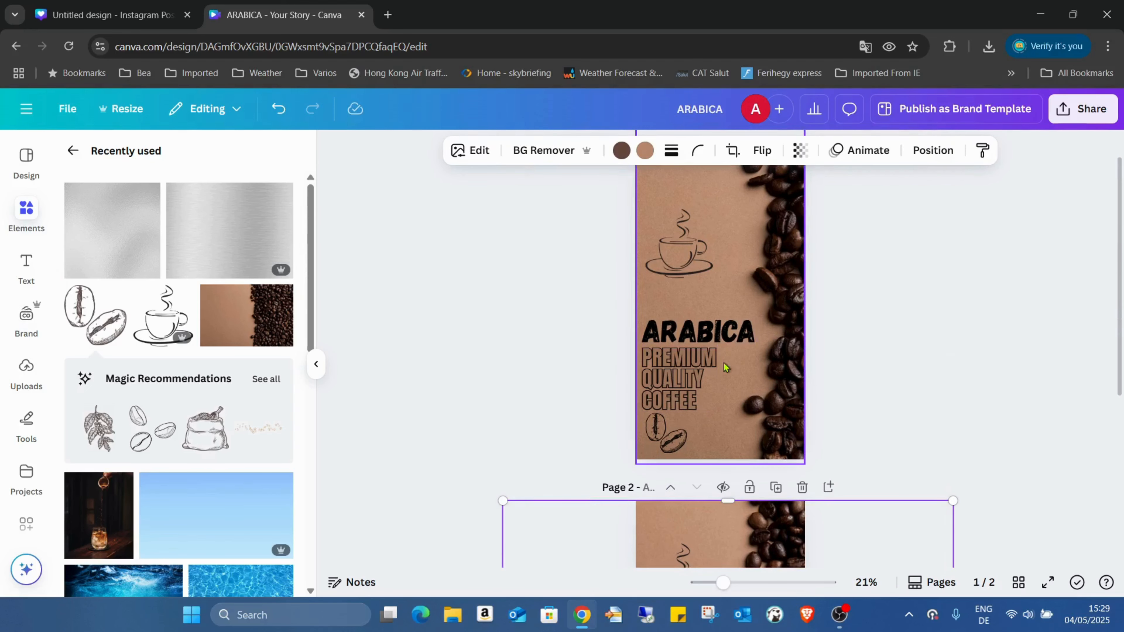
scroll(714, 321, "down", 3)
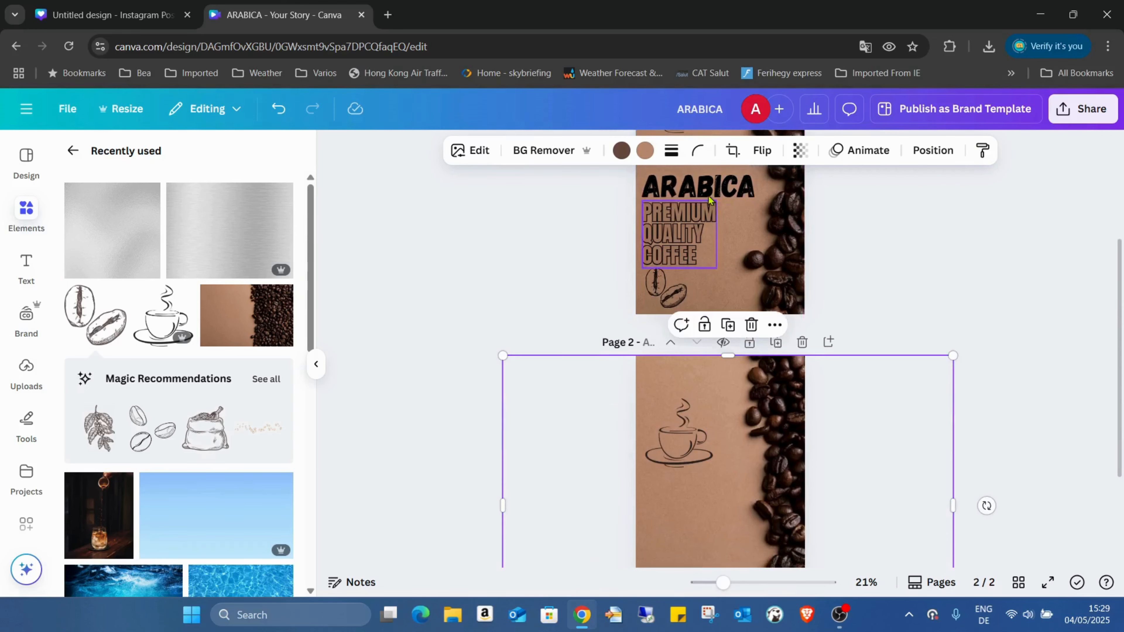
left_click(709, 184)
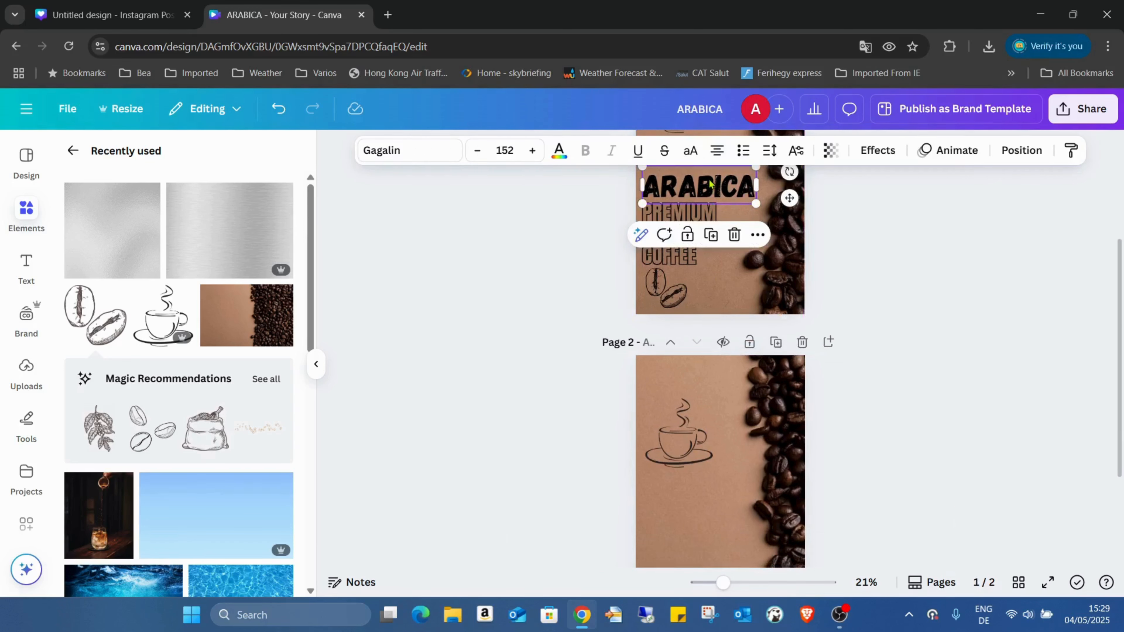
left_click(684, 499)
key("ctrl+v")
scroll(1008, 358, "down", 1)
left_click(1008, 357)
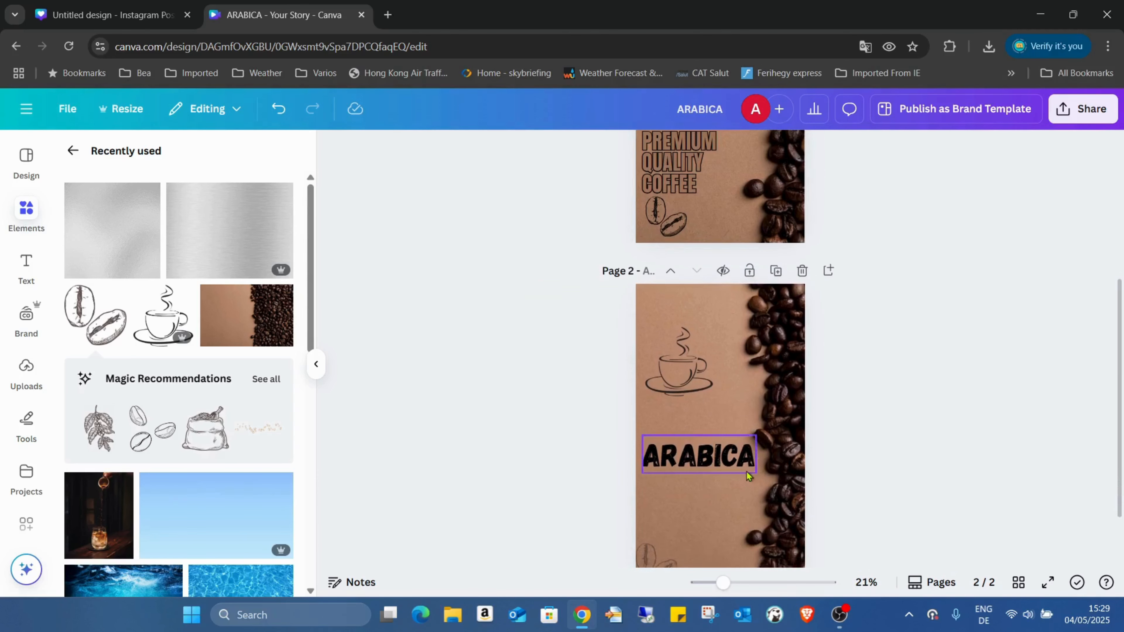
left_click_drag(717, 465, 716, 466)
Move the coffee-cup sketch just above ARABICA and enlarge it.
left_click_drag(686, 380, 677, 424)
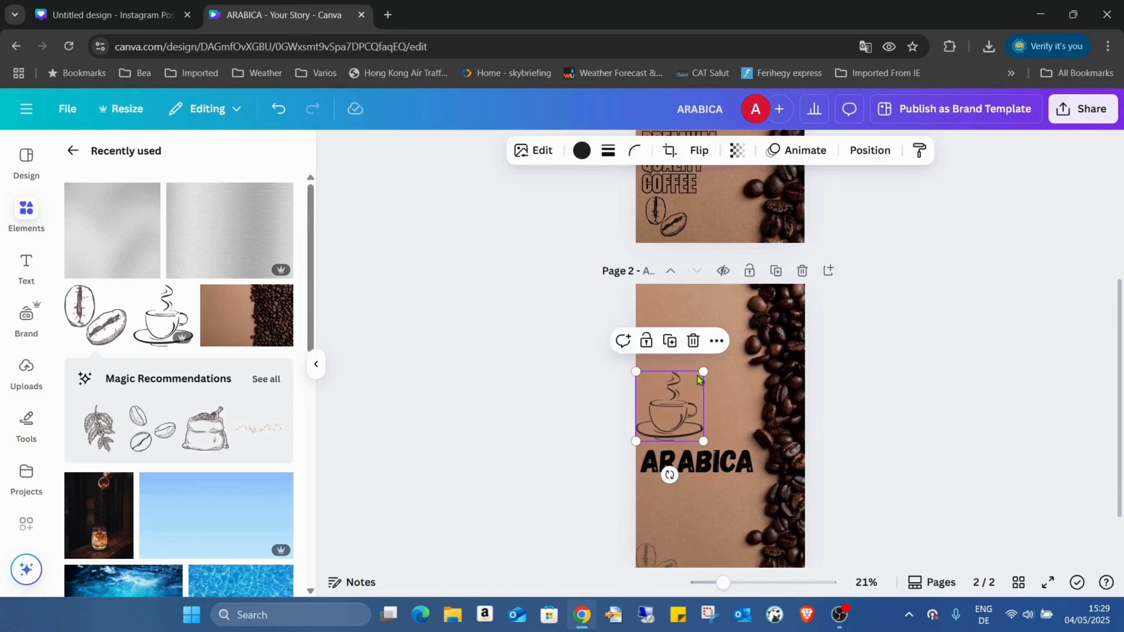
left_click_drag(703, 372, 714, 361)
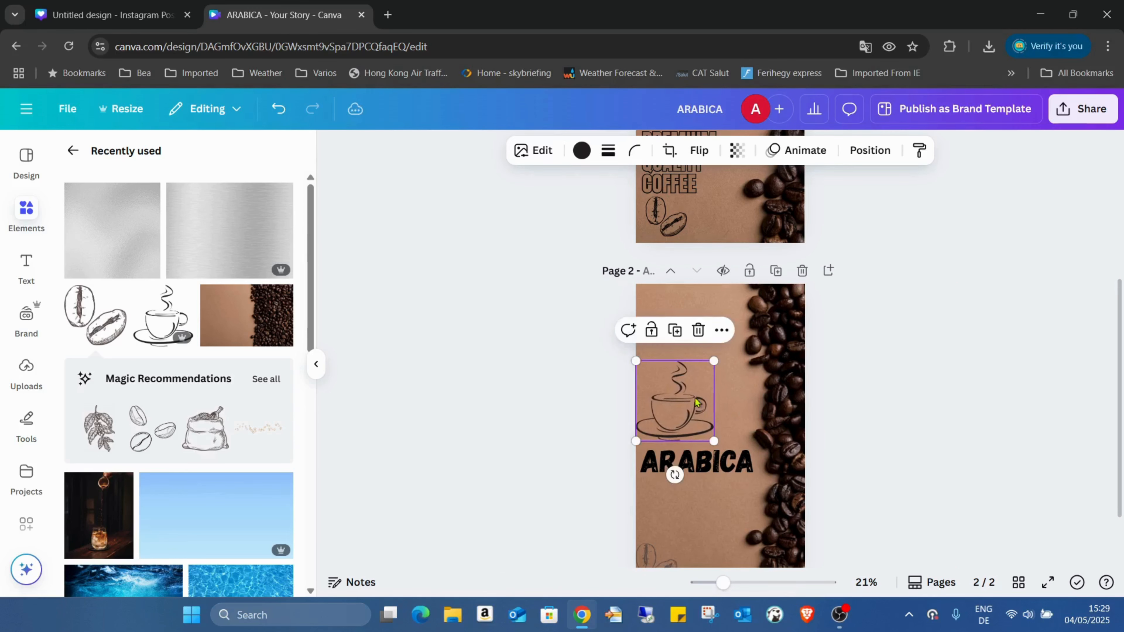
left_click(877, 416)
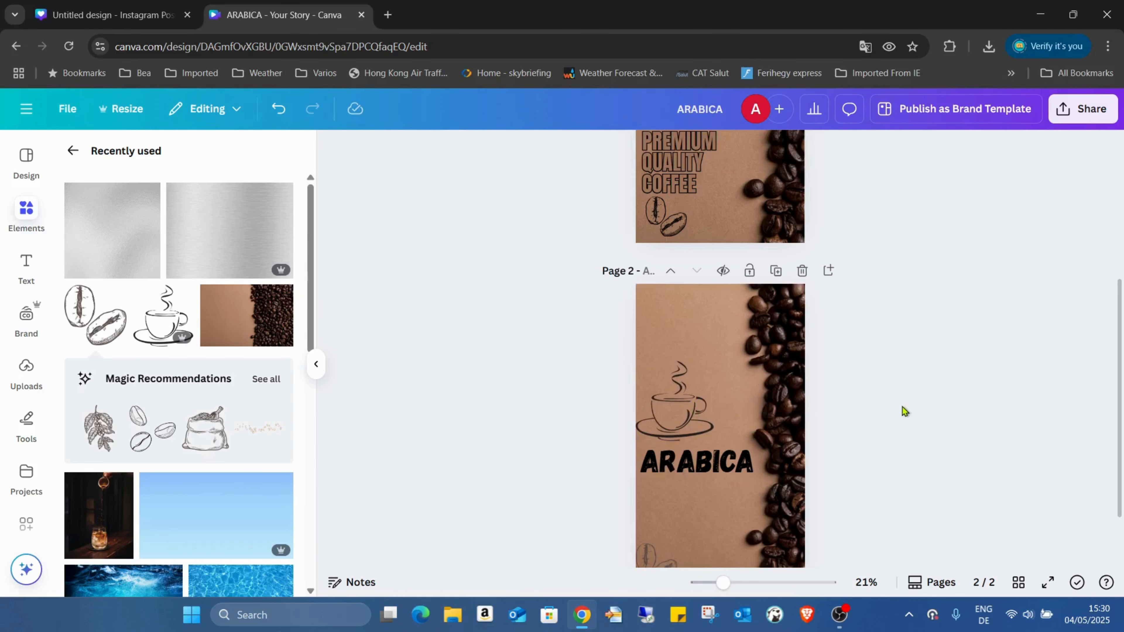
scroll(904, 399, "up", 5)
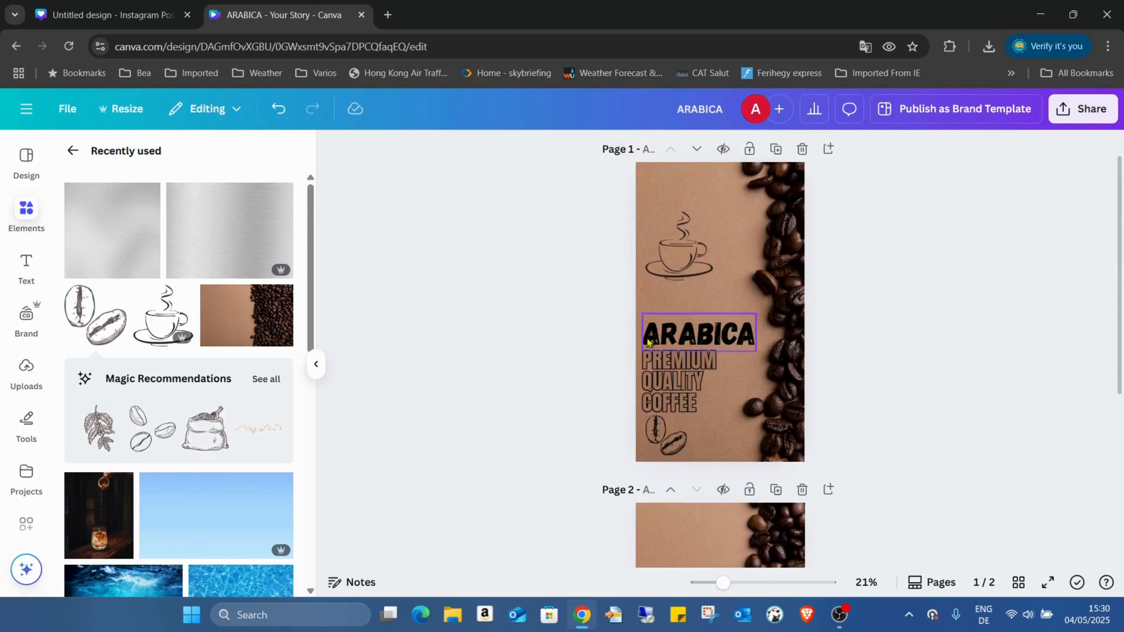
Add a heading reading PREMIUM / QUALITY / COFFEE on three capitalised lines.
left_click(26, 265)
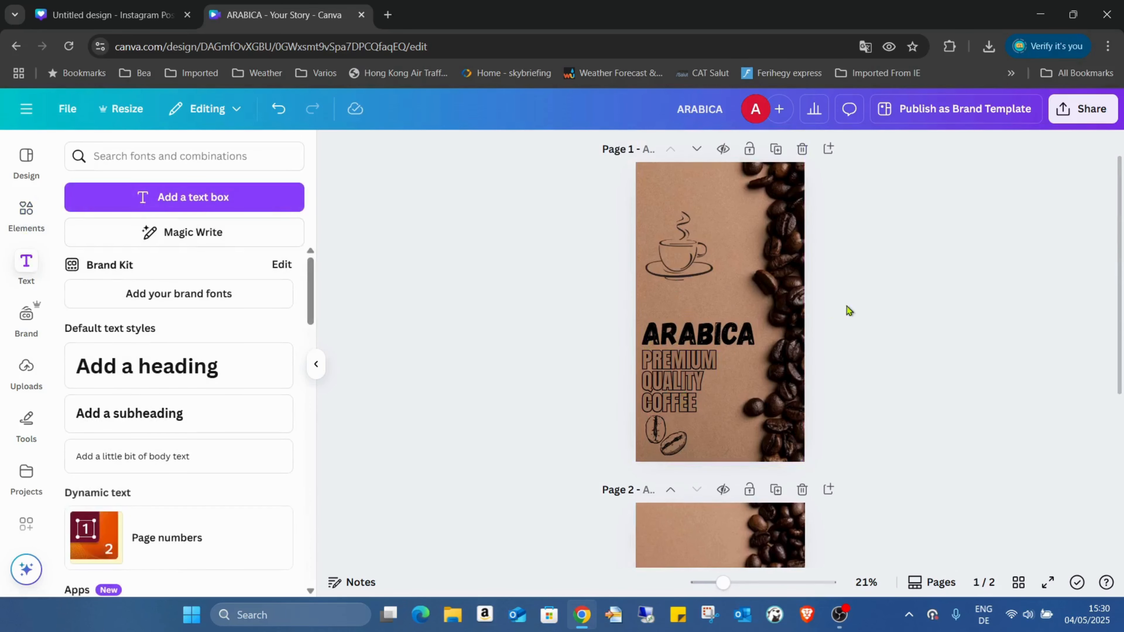
scroll(861, 303, "down", 3)
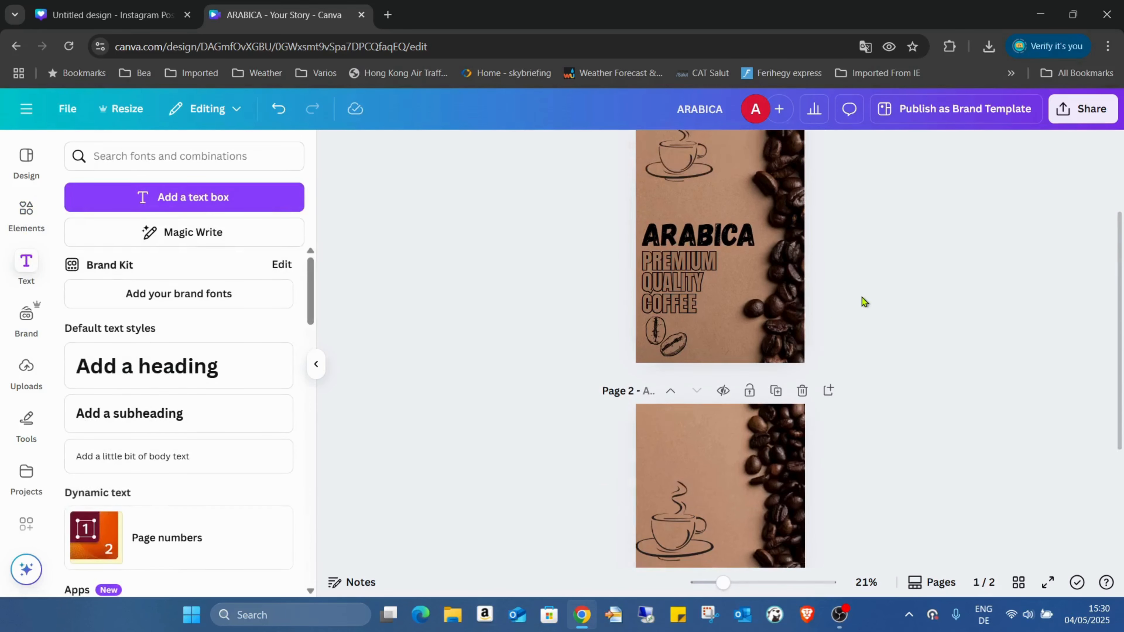
left_click(129, 369)
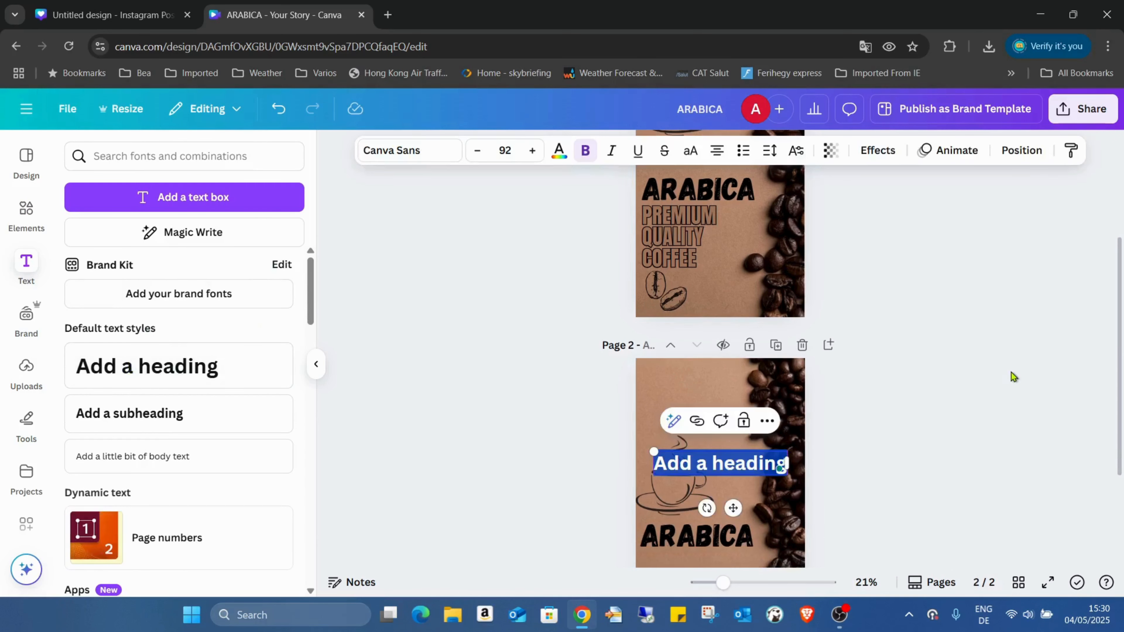
key("Caps_Lock")
type("PREMIUM")
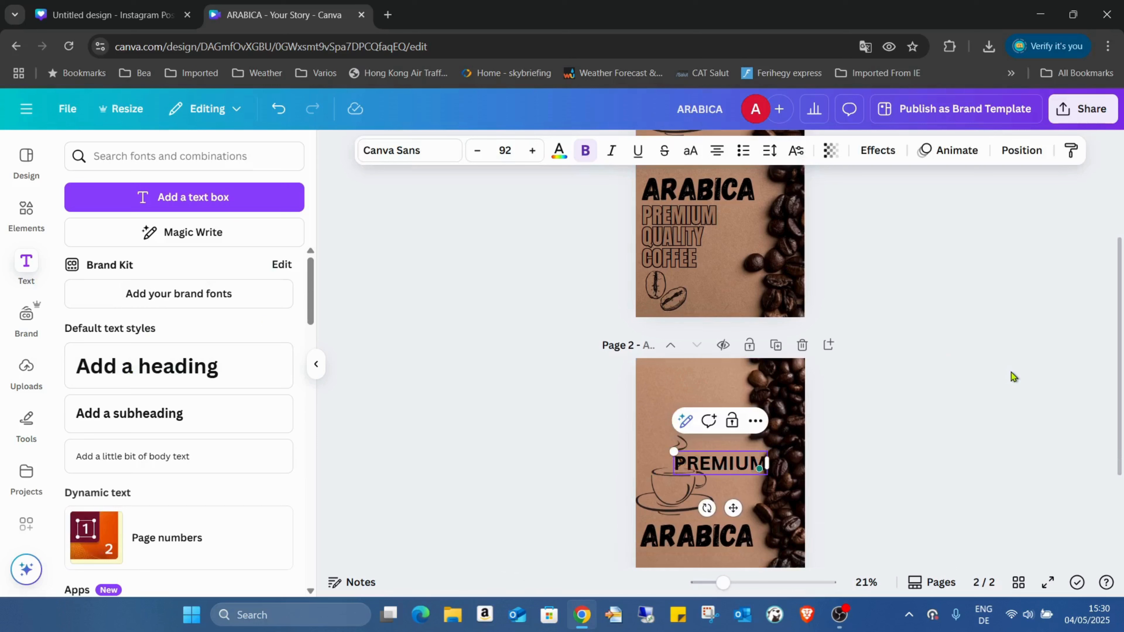
key("Return")
type("QUALITY")
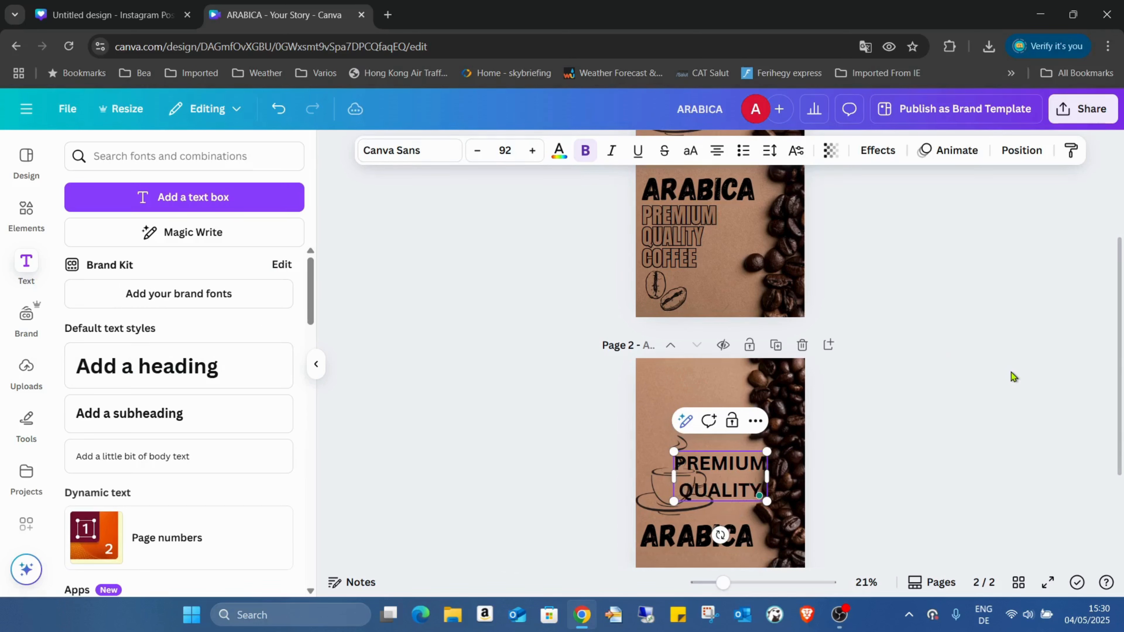
key("Return")
type("COFFEE")
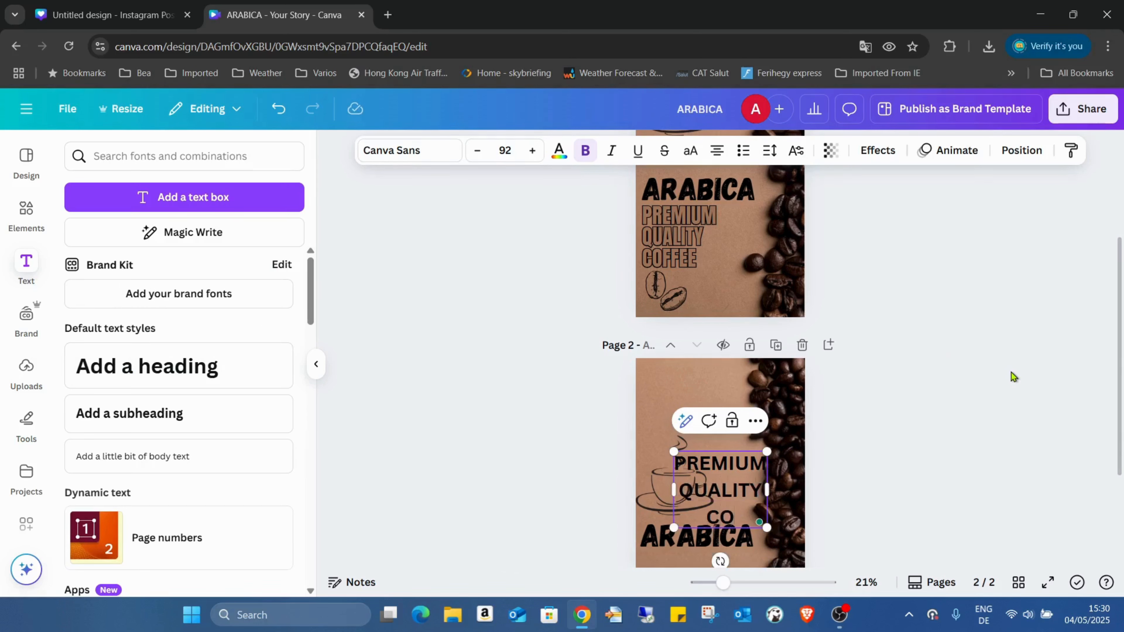
key("Caps_Lock")
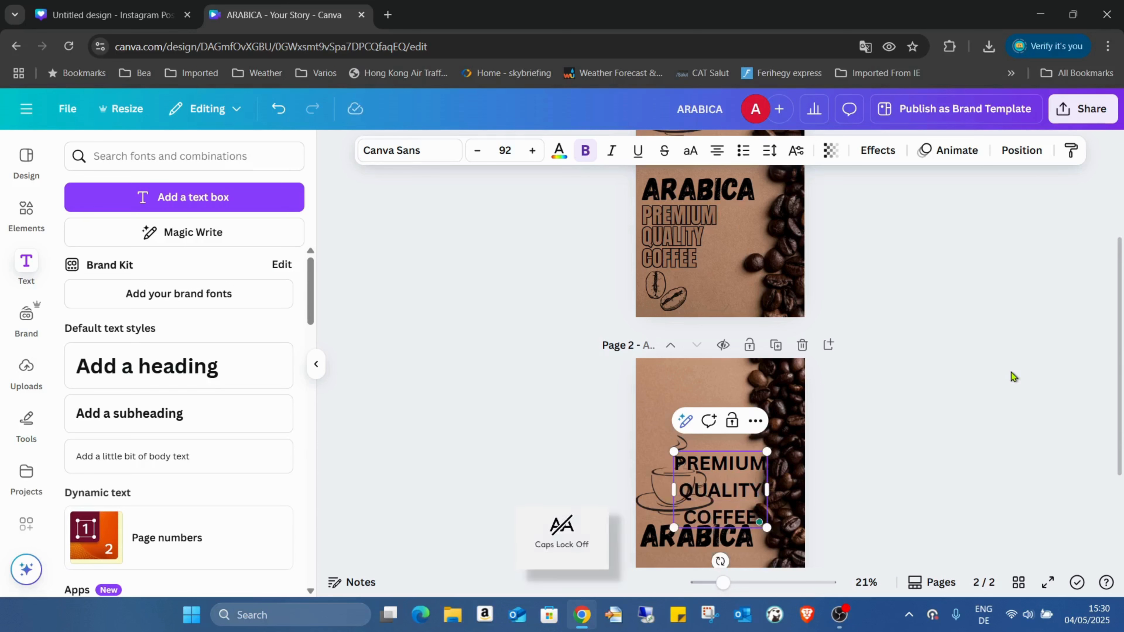
Place the text left-aligned under ARABICA with line spacing tightened to 1.14.
scroll(930, 240, "down", 3)
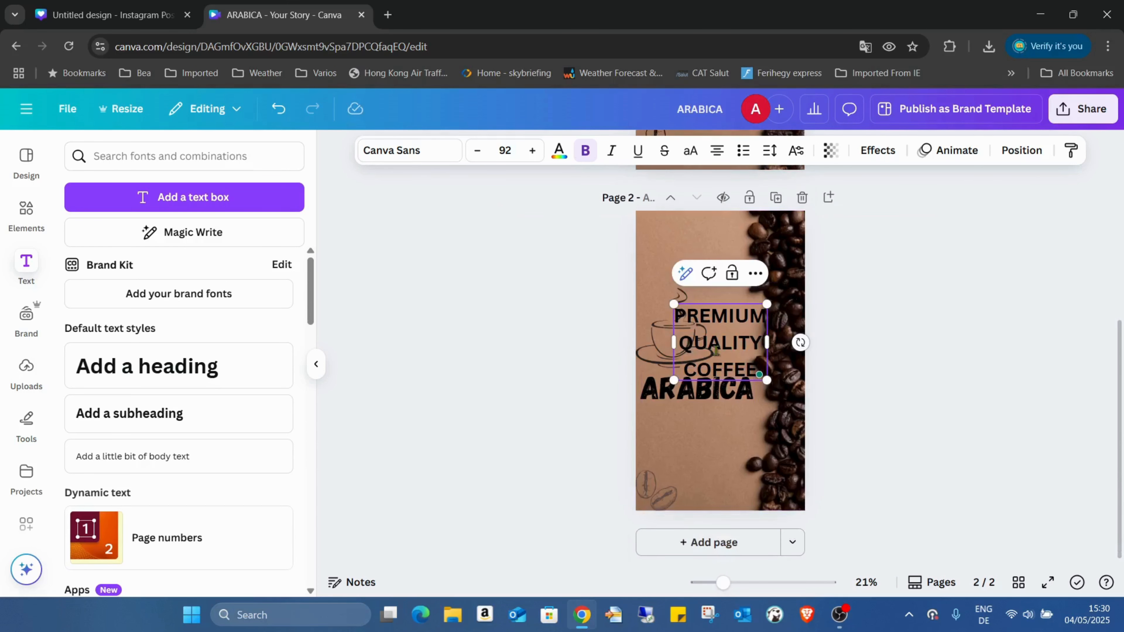
left_click(705, 239)
left_click_drag(726, 341, 714, 443)
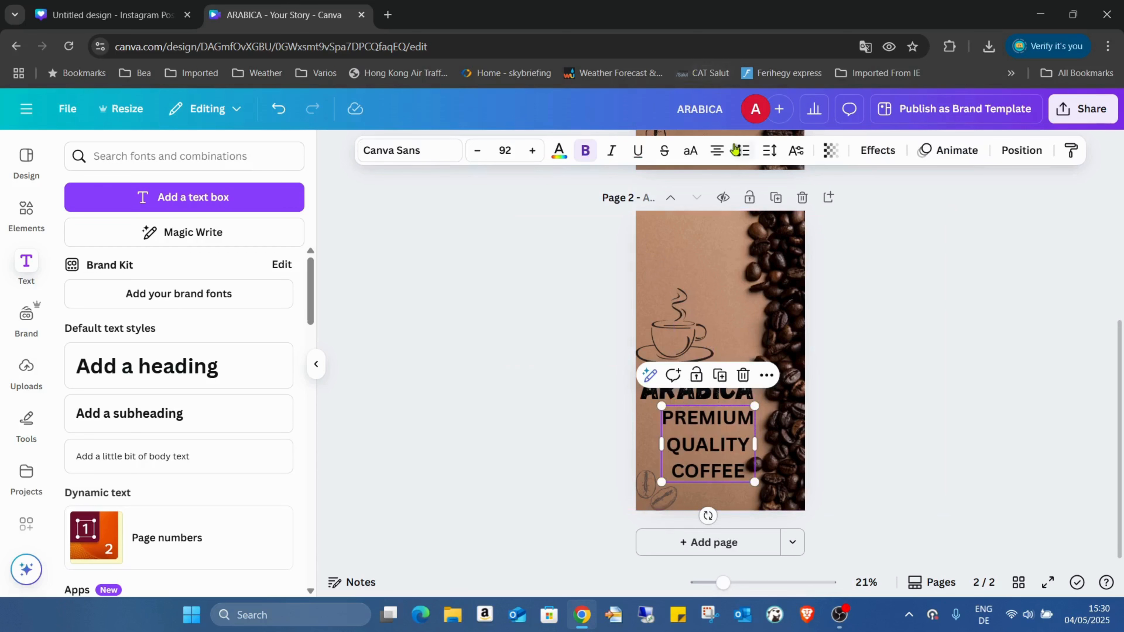
left_click(717, 152)
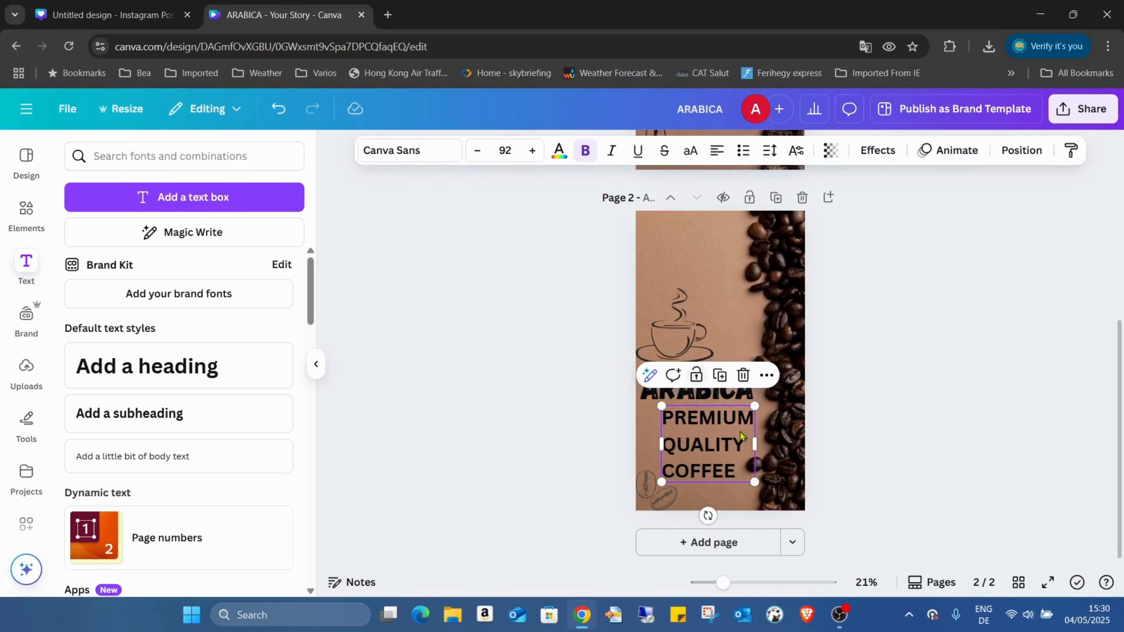
left_click(772, 151)
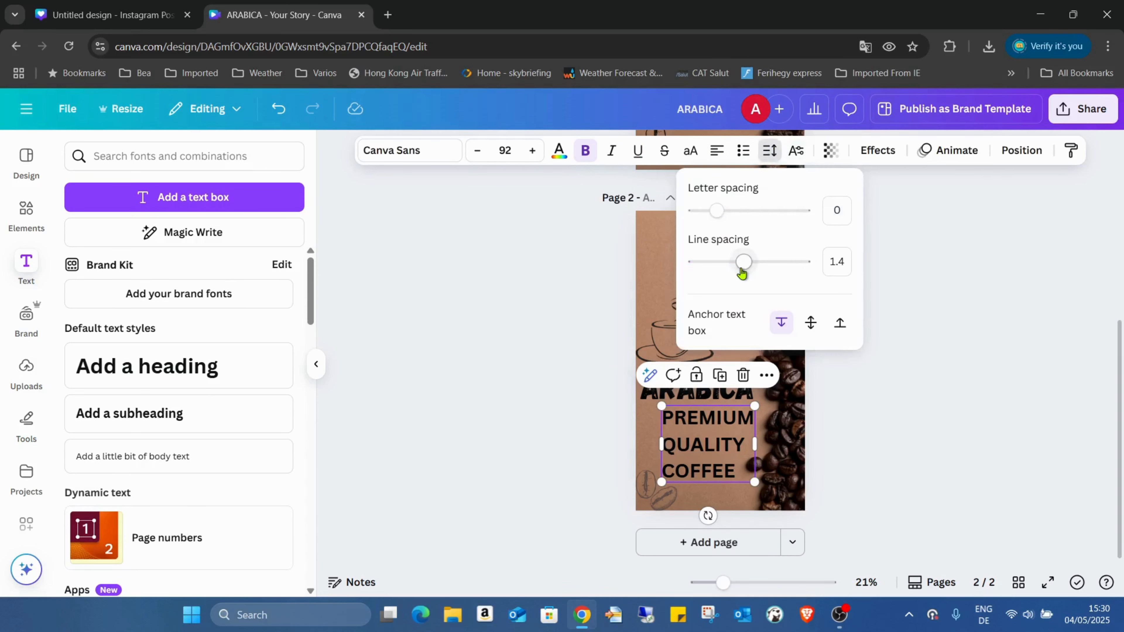
left_click_drag(745, 262, 724, 273)
left_click(1015, 396)
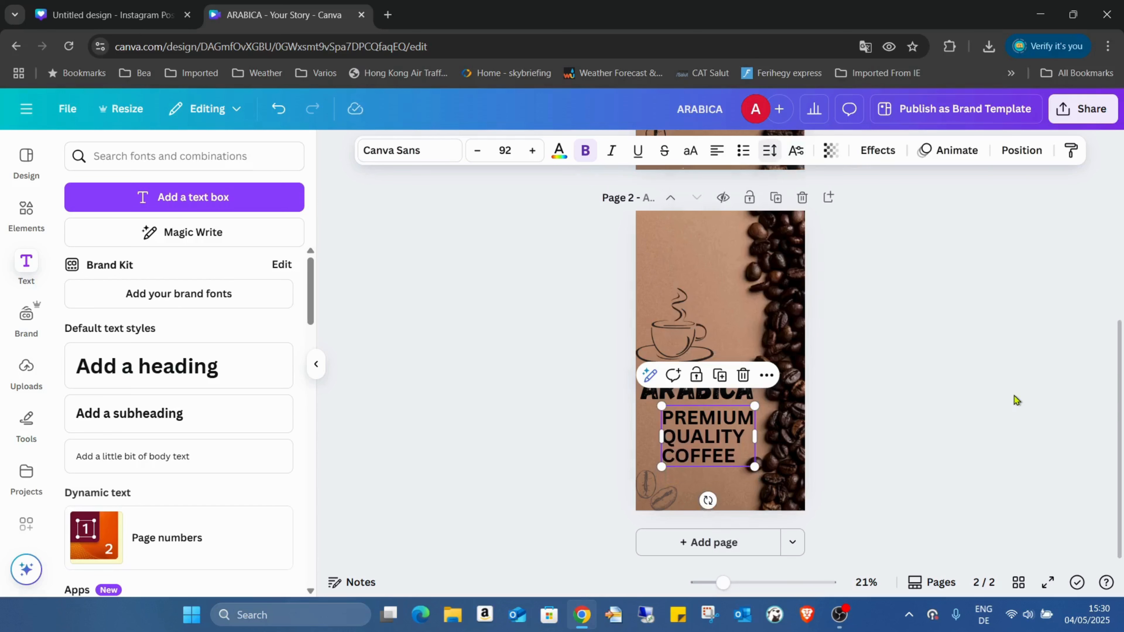
left_click_drag(699, 438, 680, 440)
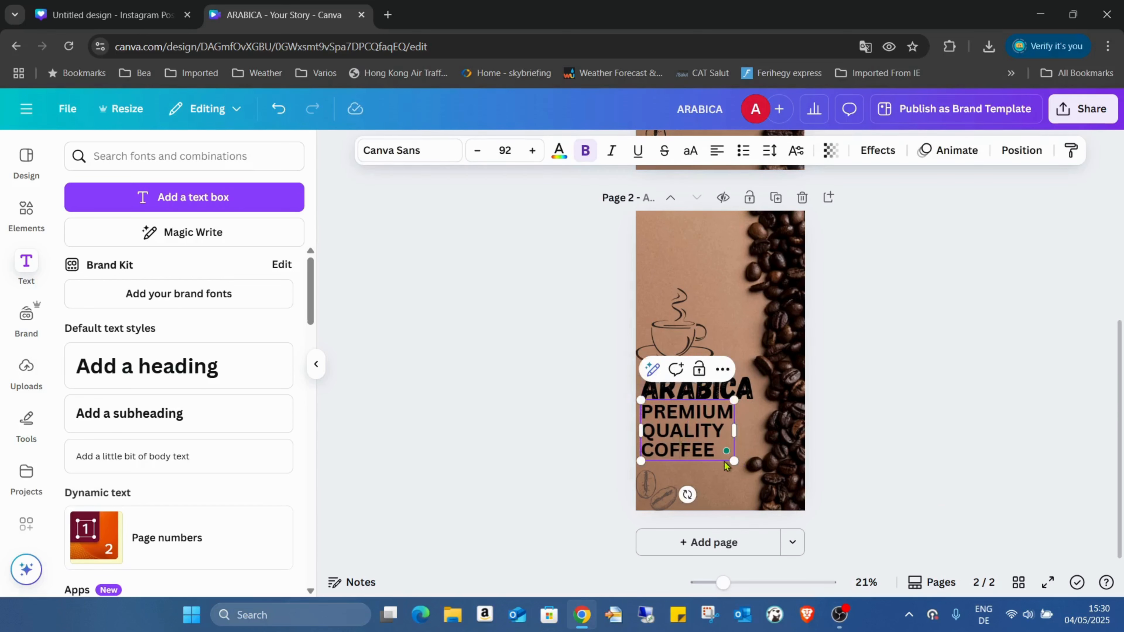
double_click(712, 445)
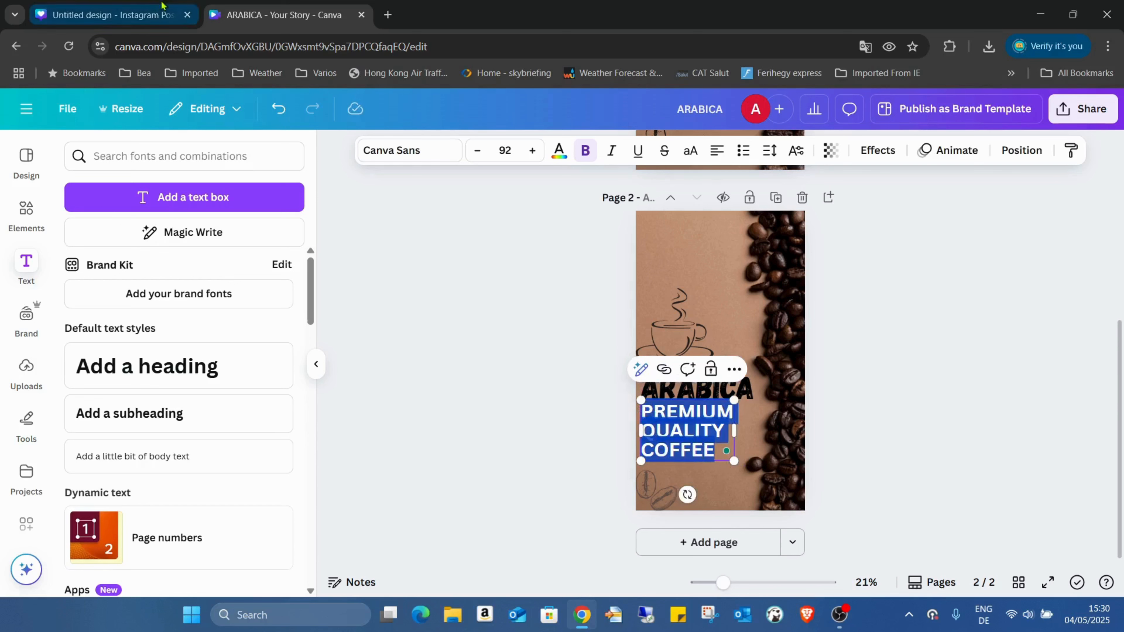
Apply the Norwester font to PREMIUM QUALITY COFFEE.
left_click(397, 151)
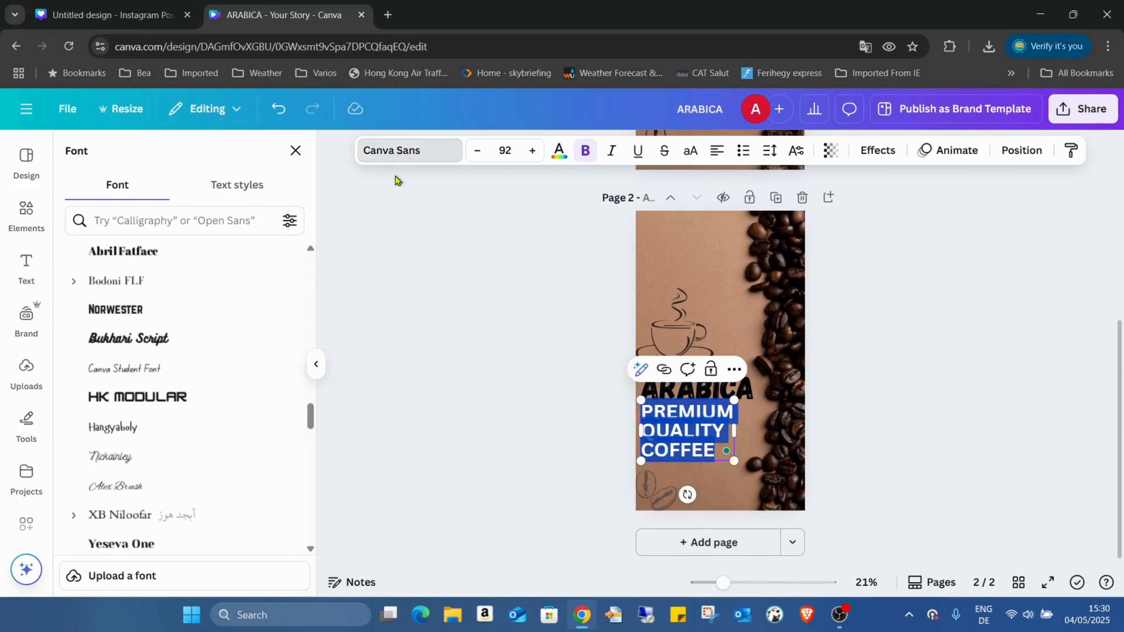
left_click(177, 310)
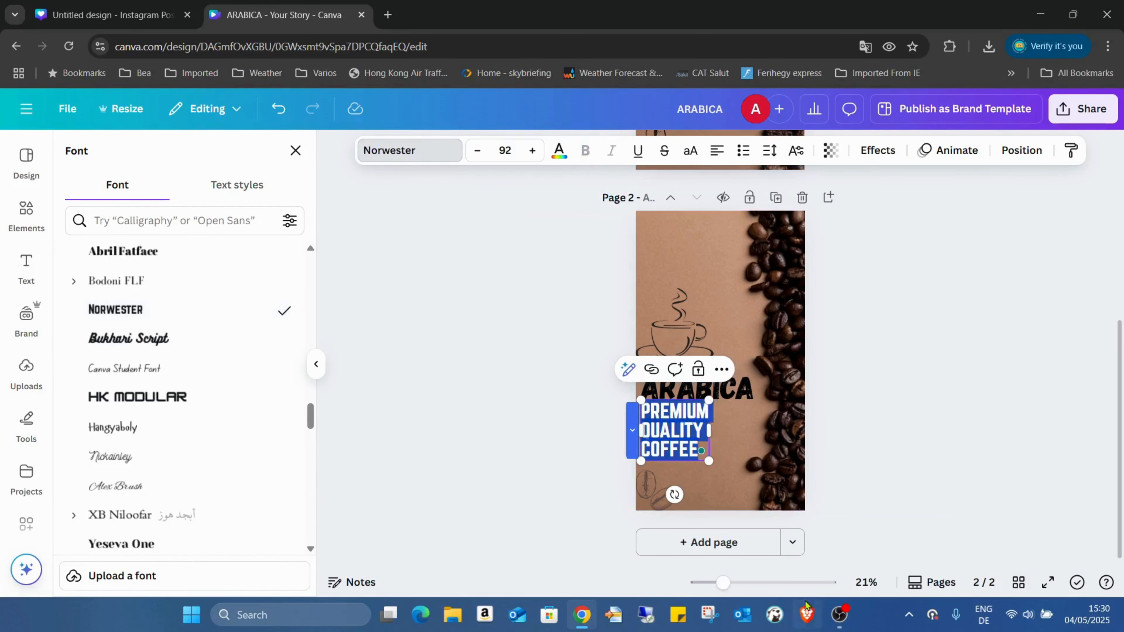
left_click_drag(724, 582, 748, 583)
scroll(748, 325, "down", 4)
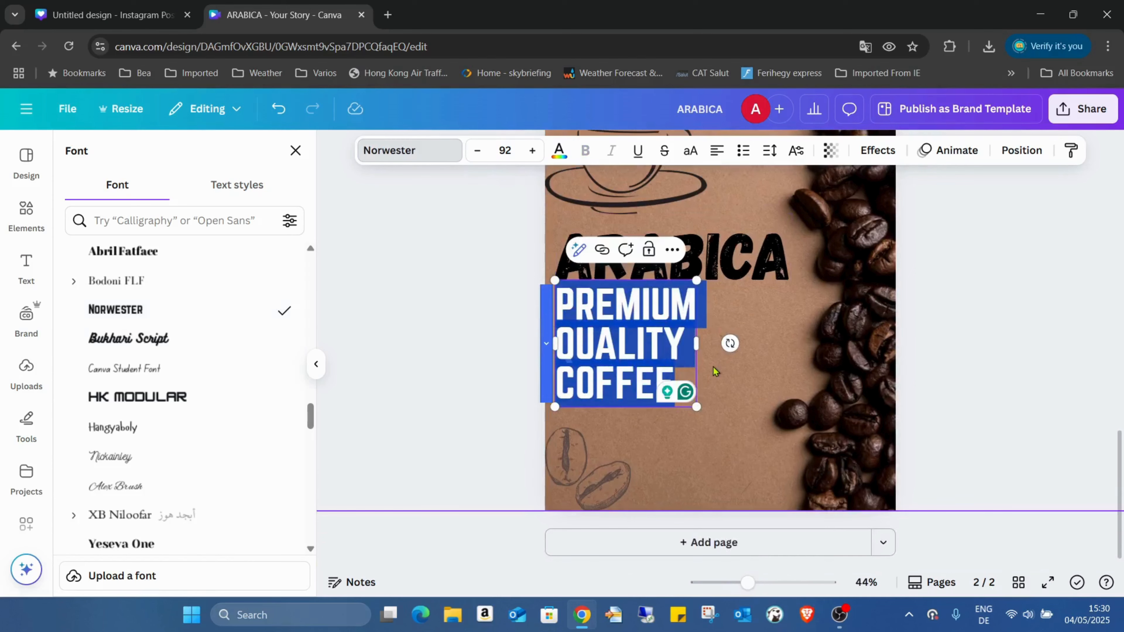
left_click(713, 371)
Enlarge the PREMIUM QUALITY COFFEE text box to font size 103.
left_click(732, 271)
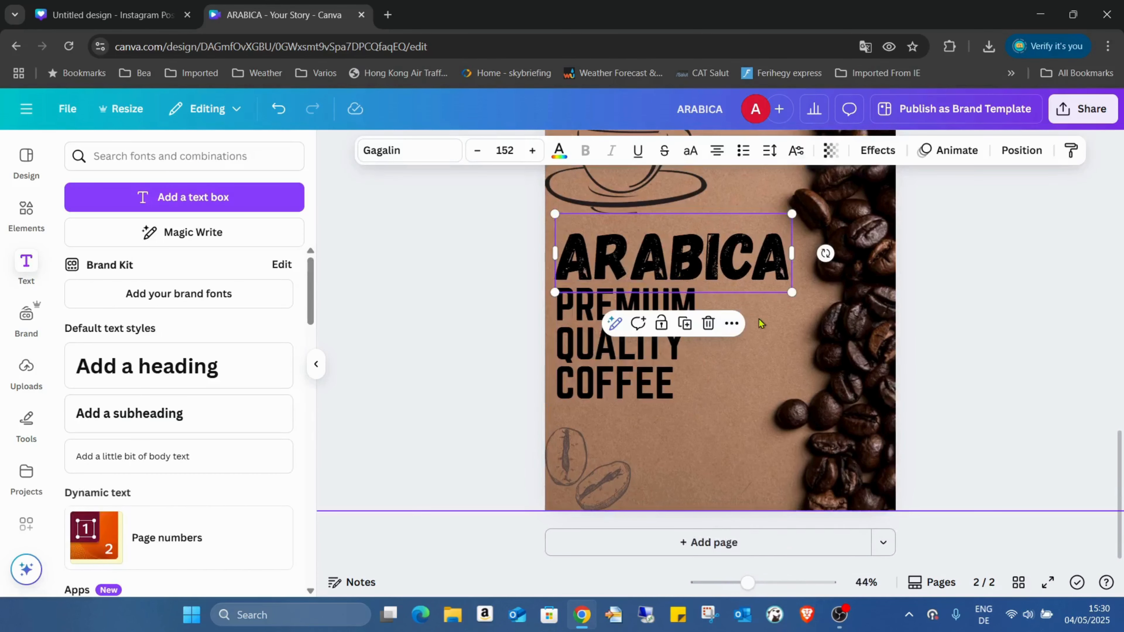
left_click(636, 398)
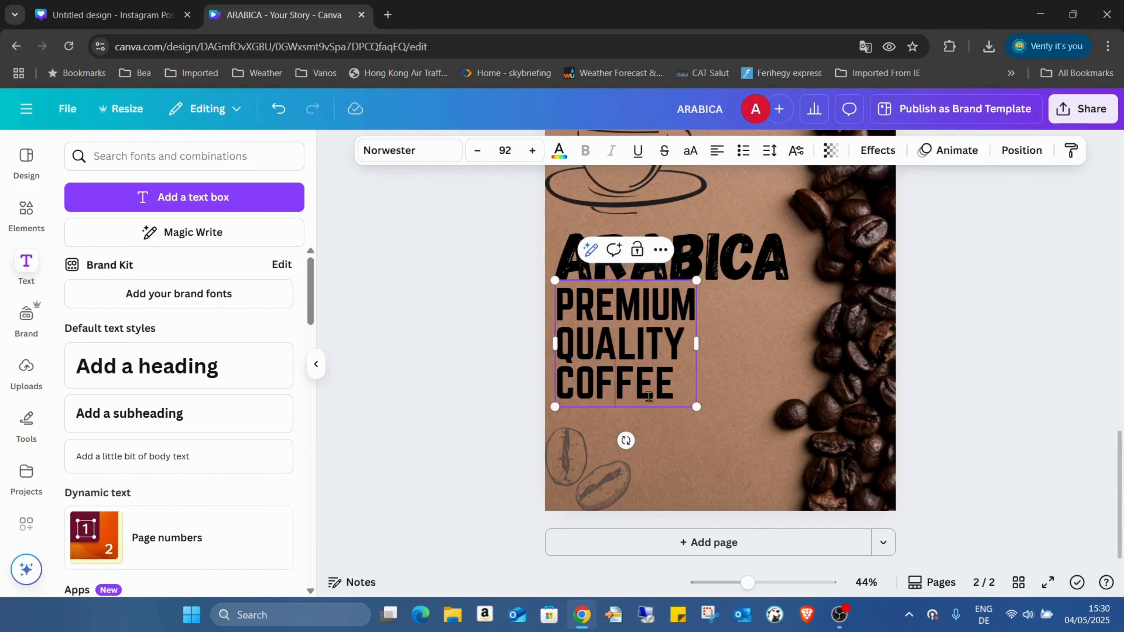
left_click_drag(698, 408, 715, 424)
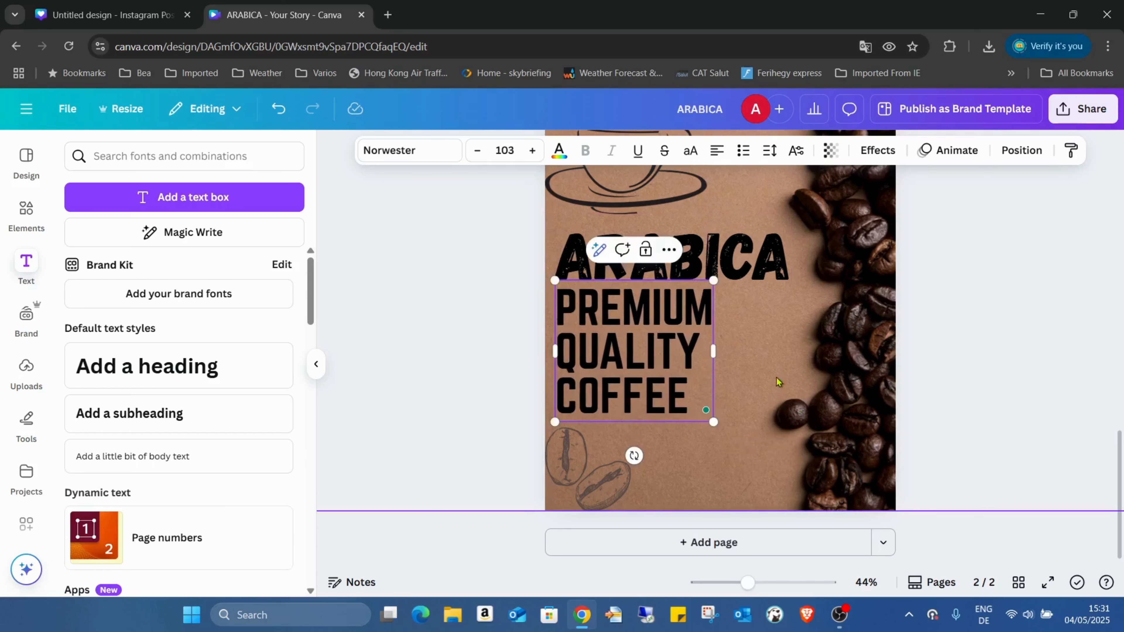
left_click(733, 359)
left_click(674, 385)
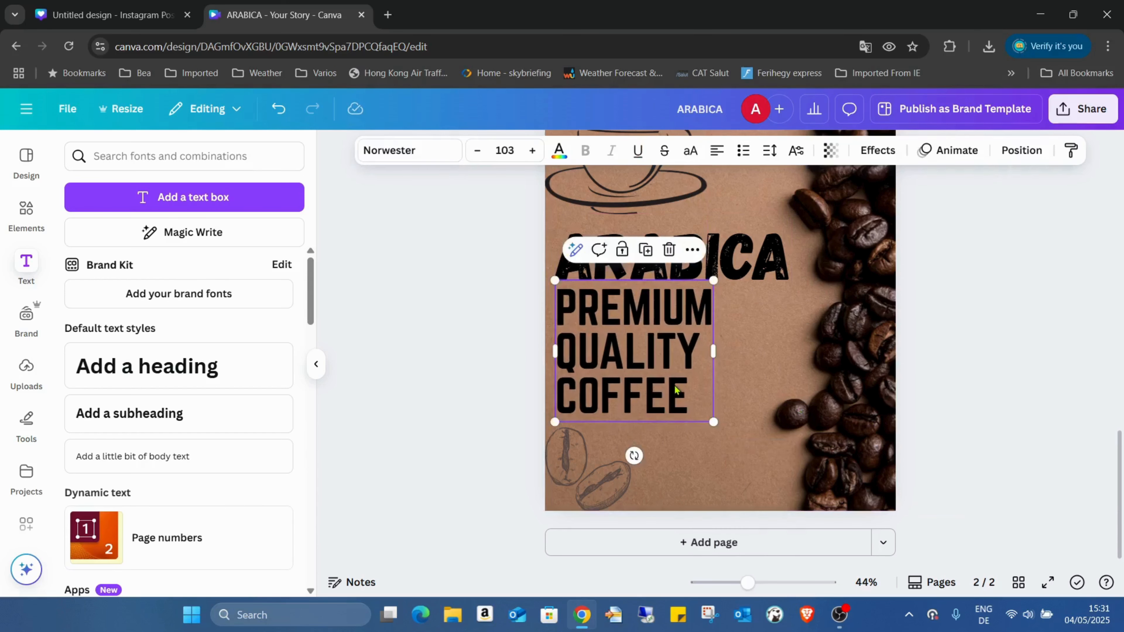
double_click(684, 383)
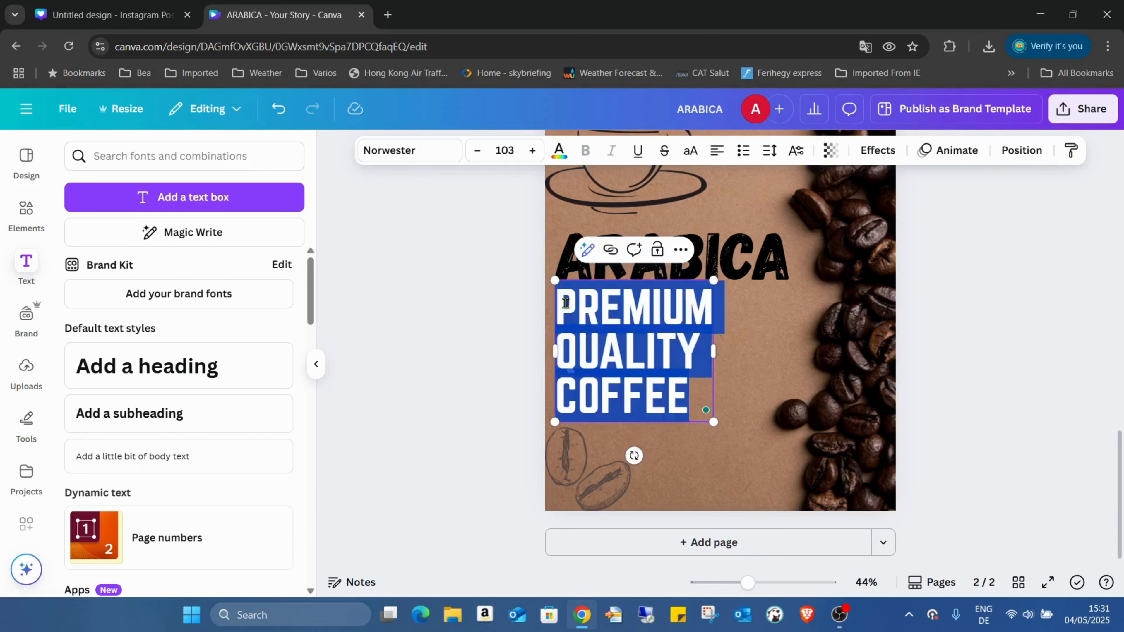
Give PREMIUM QUALITY COFFEE a black Outline effect at thickness 41.
left_click(880, 149)
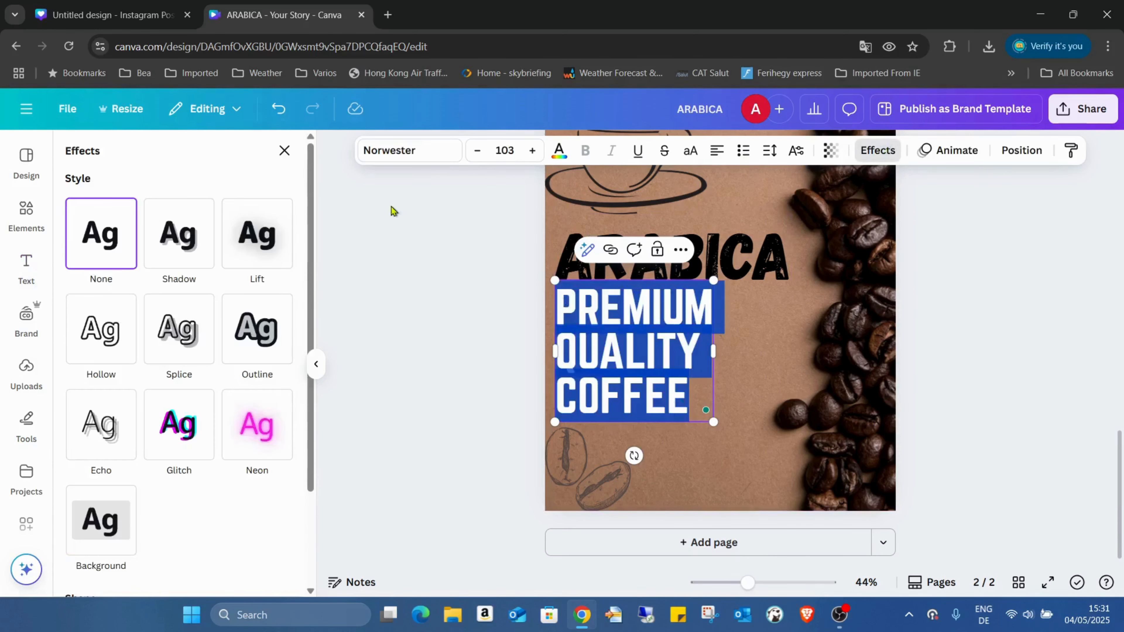
left_click(251, 318)
left_click(282, 457)
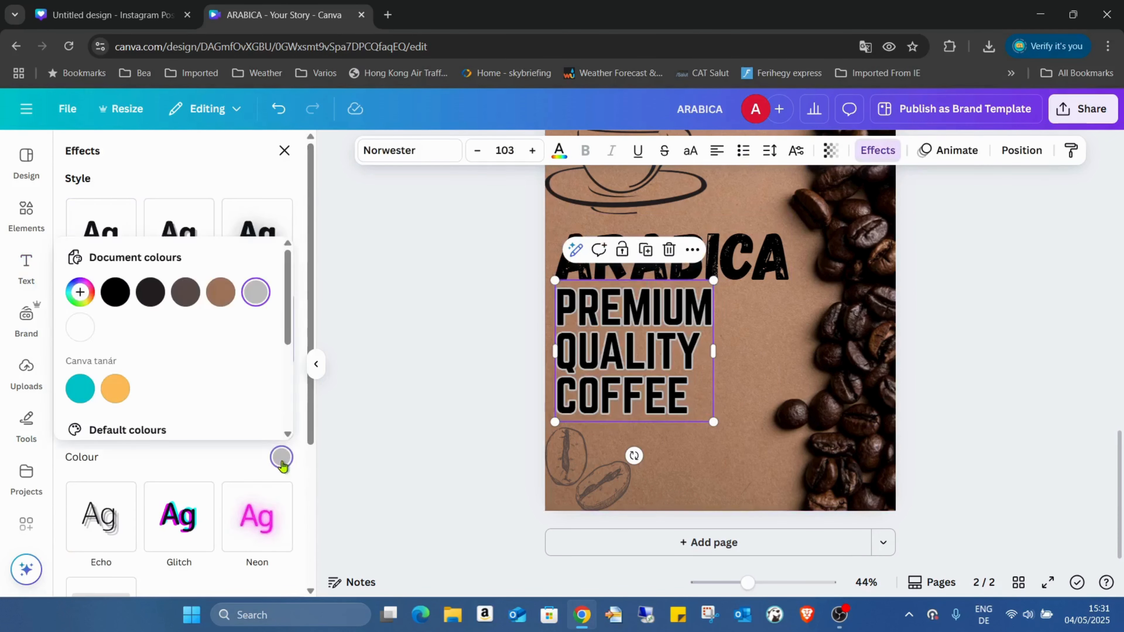
left_click(114, 294)
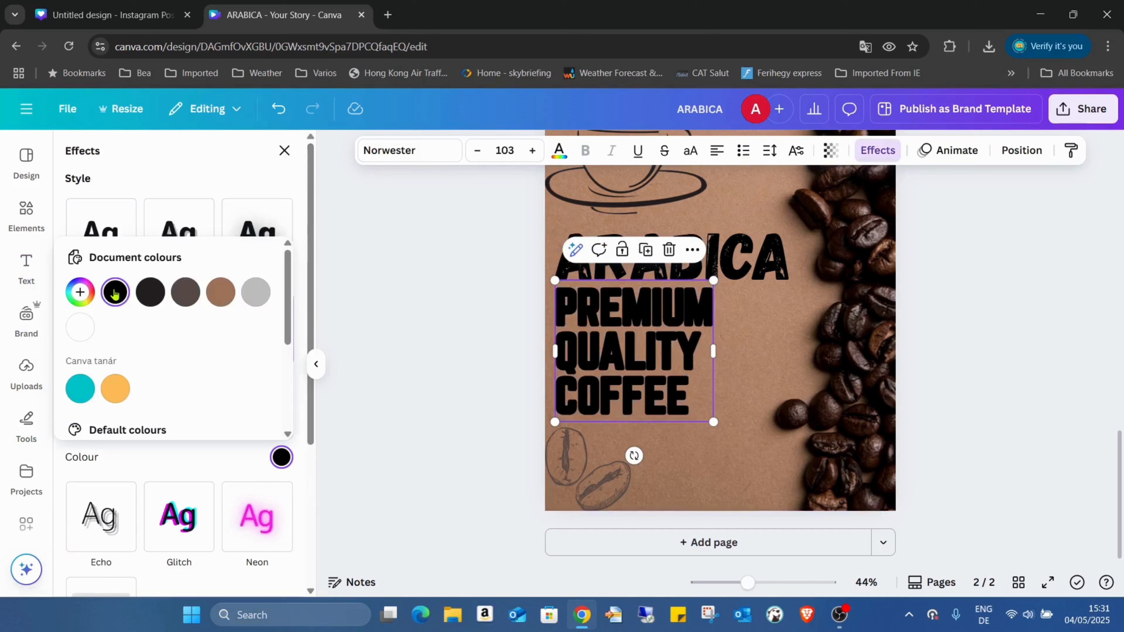
left_click(266, 179)
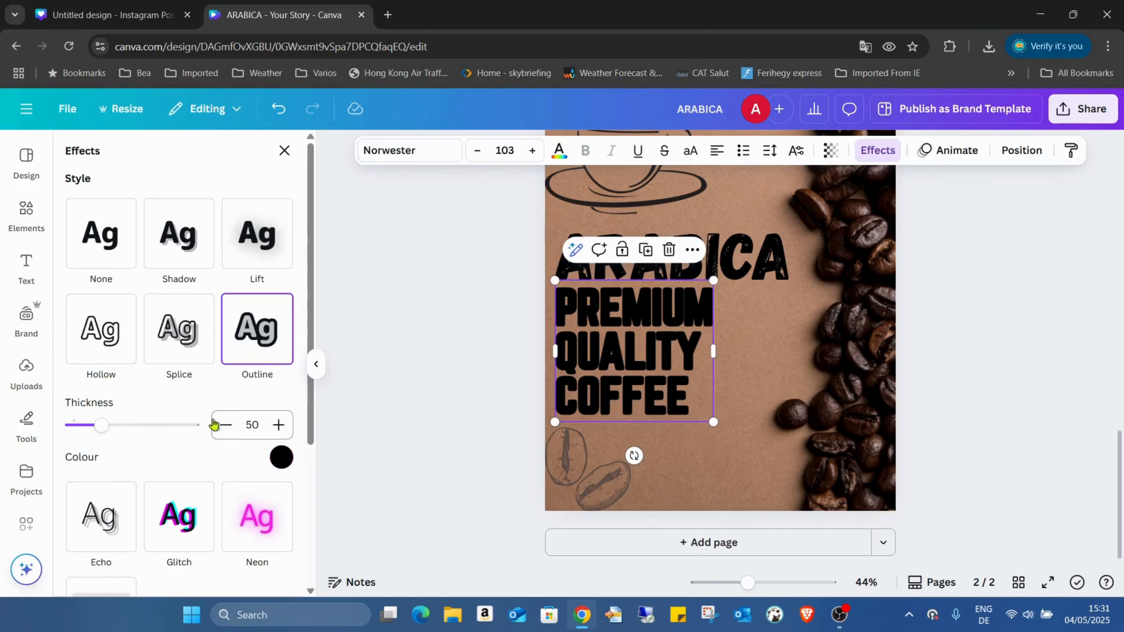
left_click(226, 425)
left_click(226, 425)
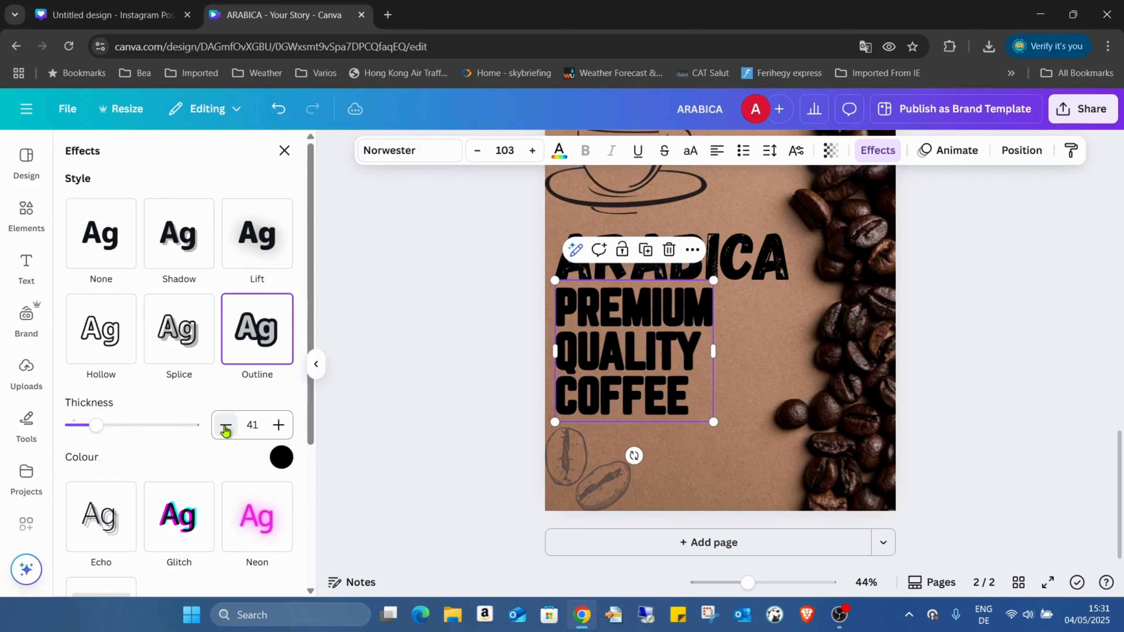
left_click(729, 331)
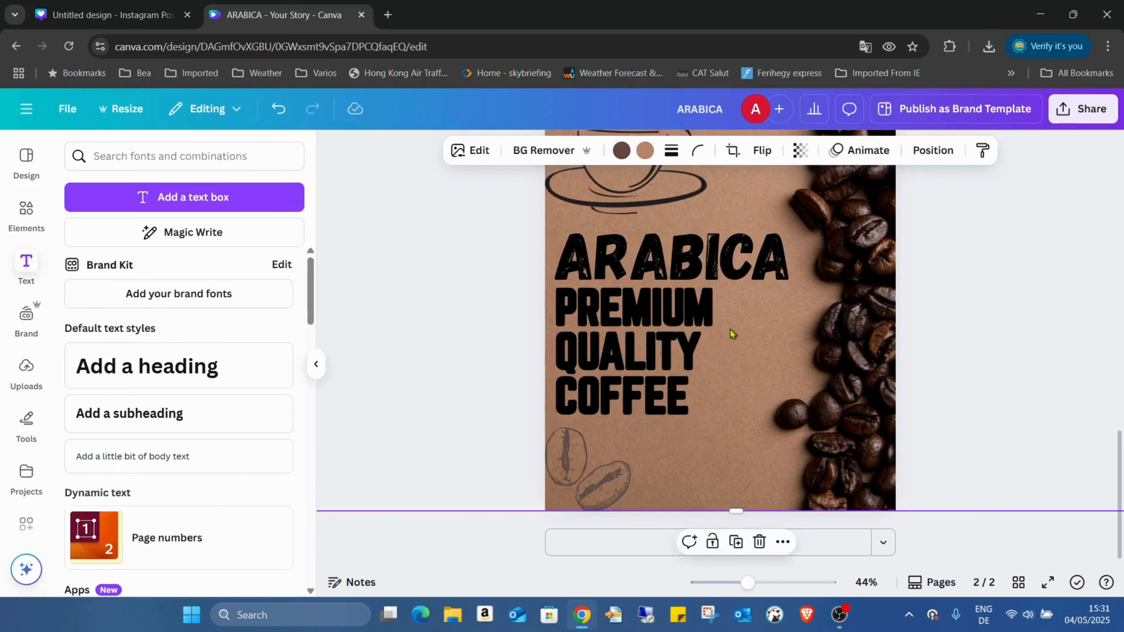
Try brown photo-colour swatches on the PREMIUM QUALITY COFFEE text.
left_click(688, 326)
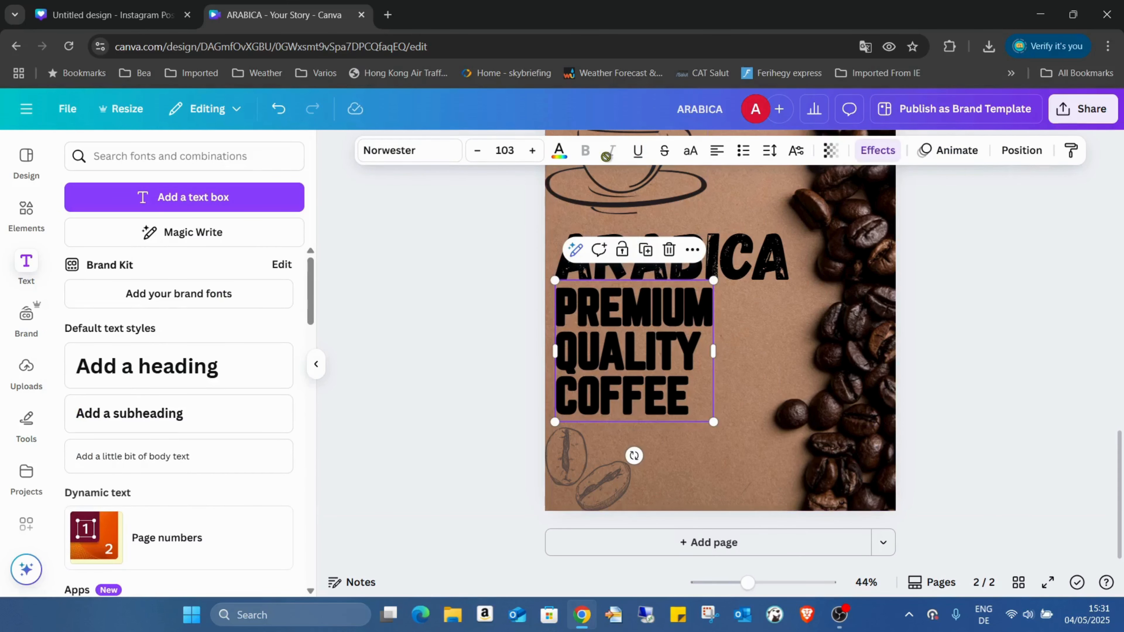
left_click(559, 152)
left_click(170, 440)
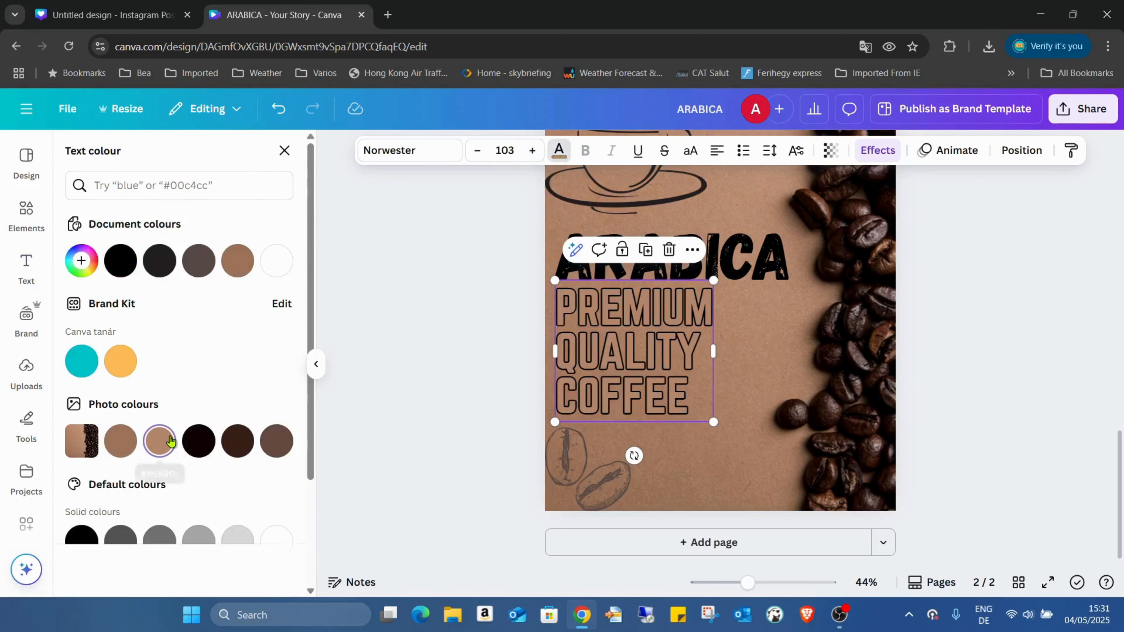
left_click(120, 441)
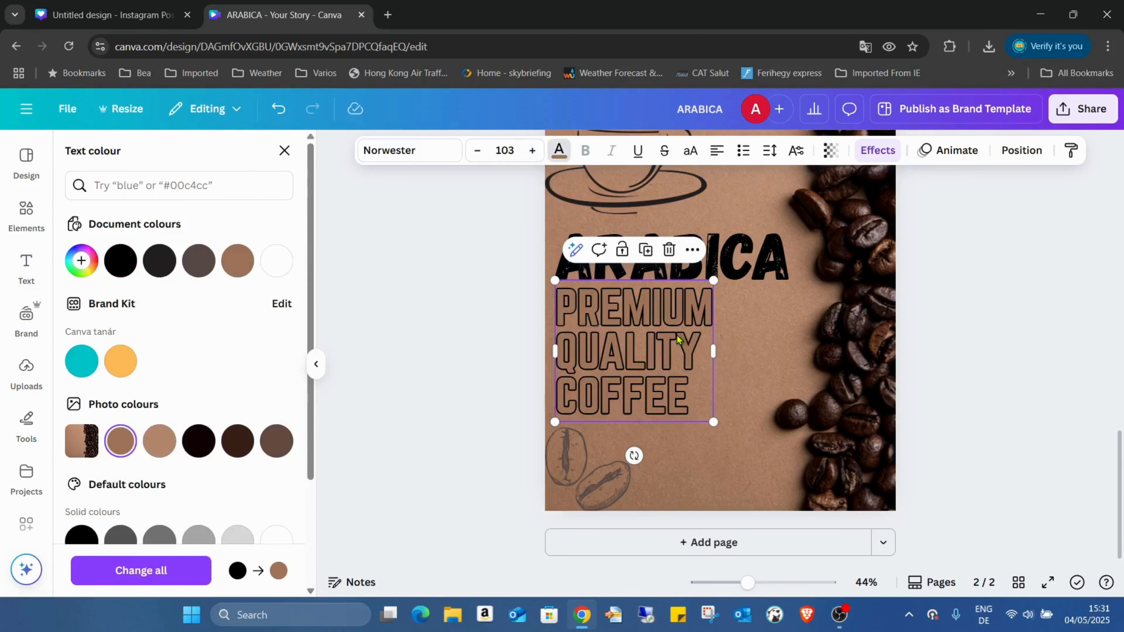
left_click(753, 324)
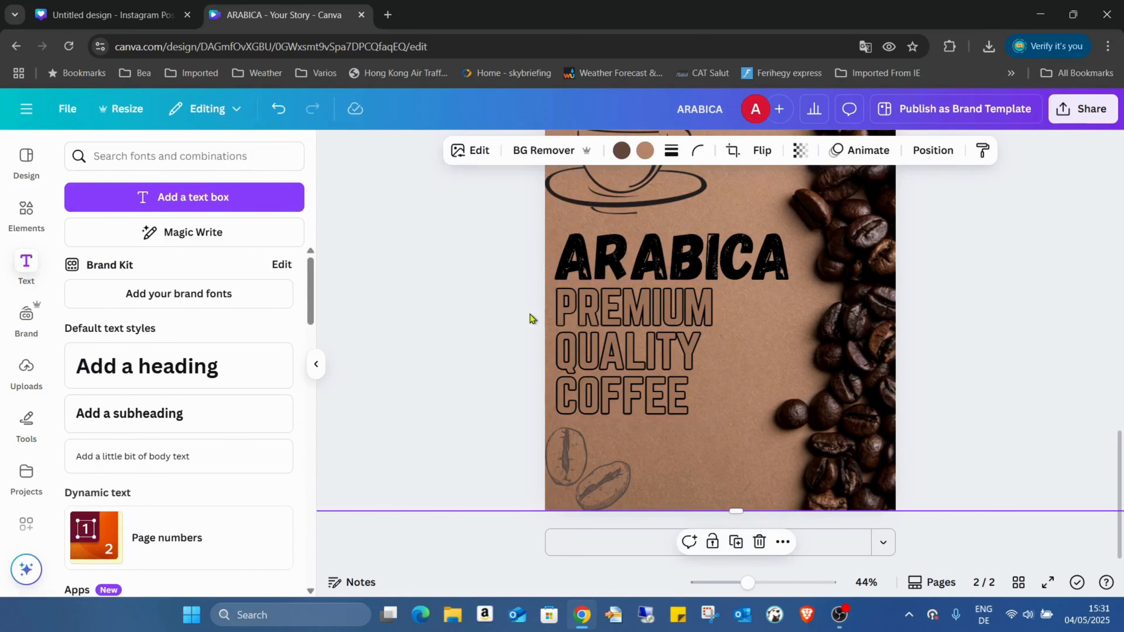
Fill the letters with the eyedropper-sampled kraft brown #B3866A and zoom out to 18%.
left_click(641, 322)
left_click(560, 150)
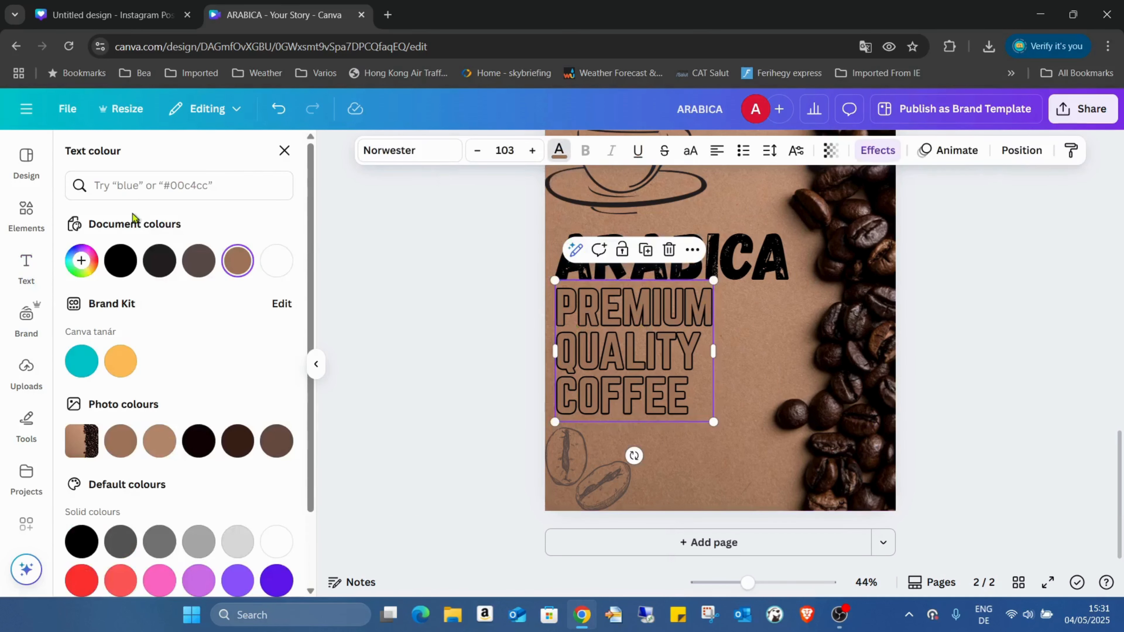
left_click(81, 261)
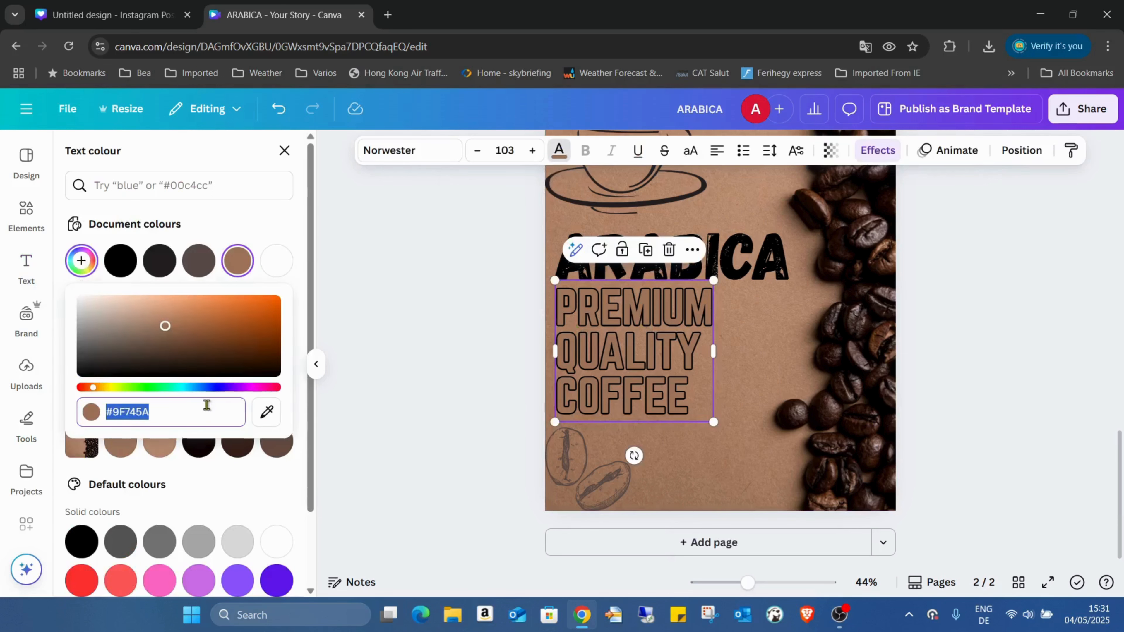
left_click(266, 412)
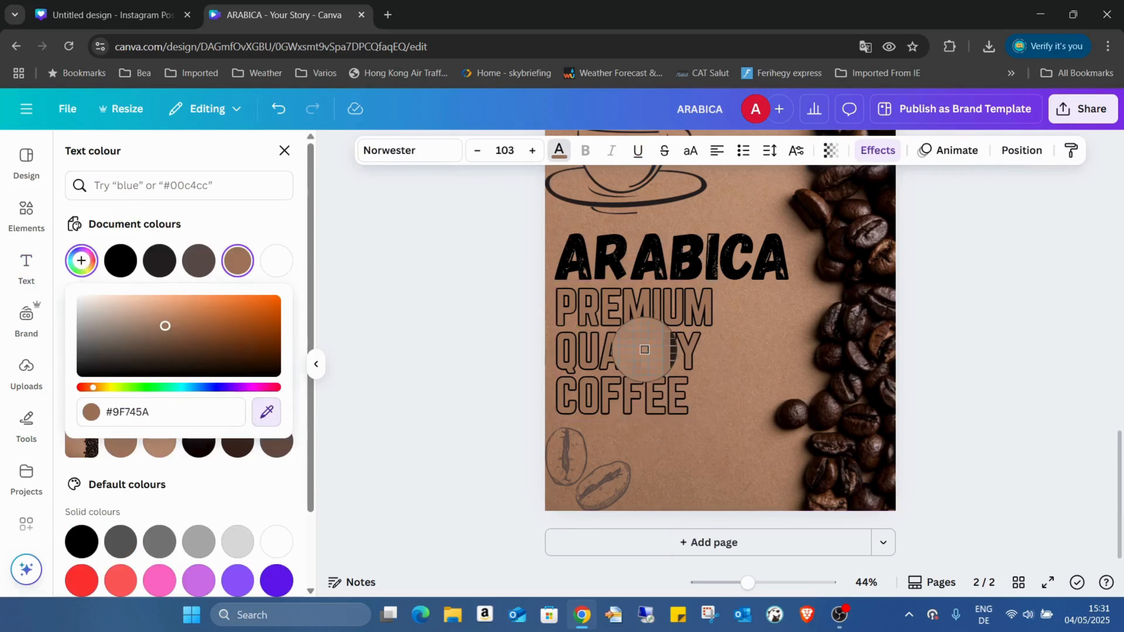
left_click(645, 351)
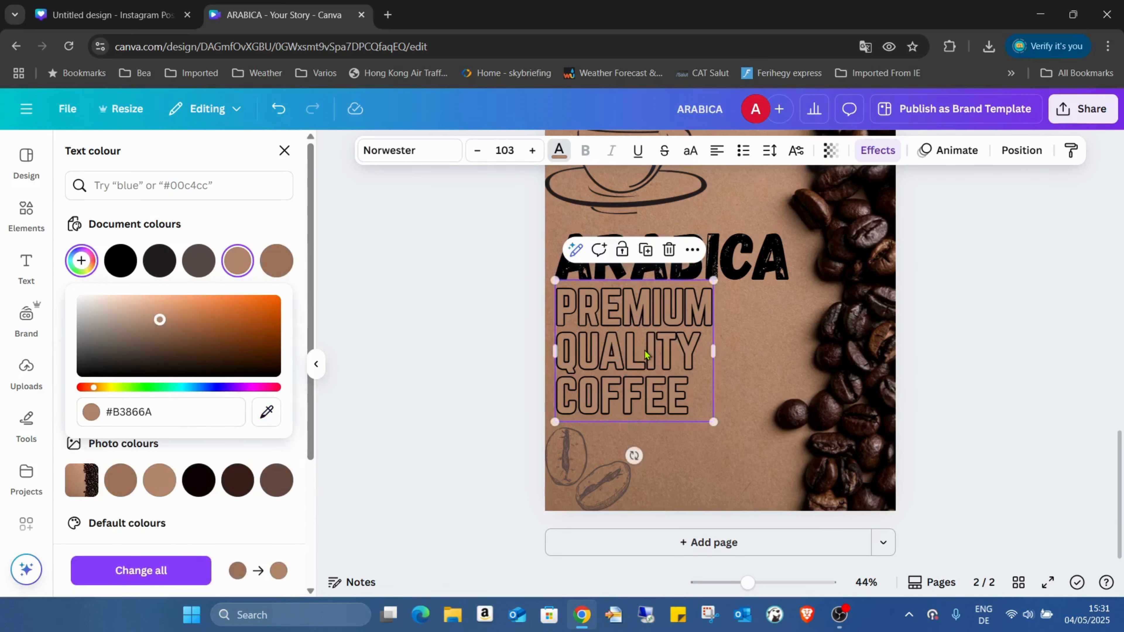
left_click(729, 359)
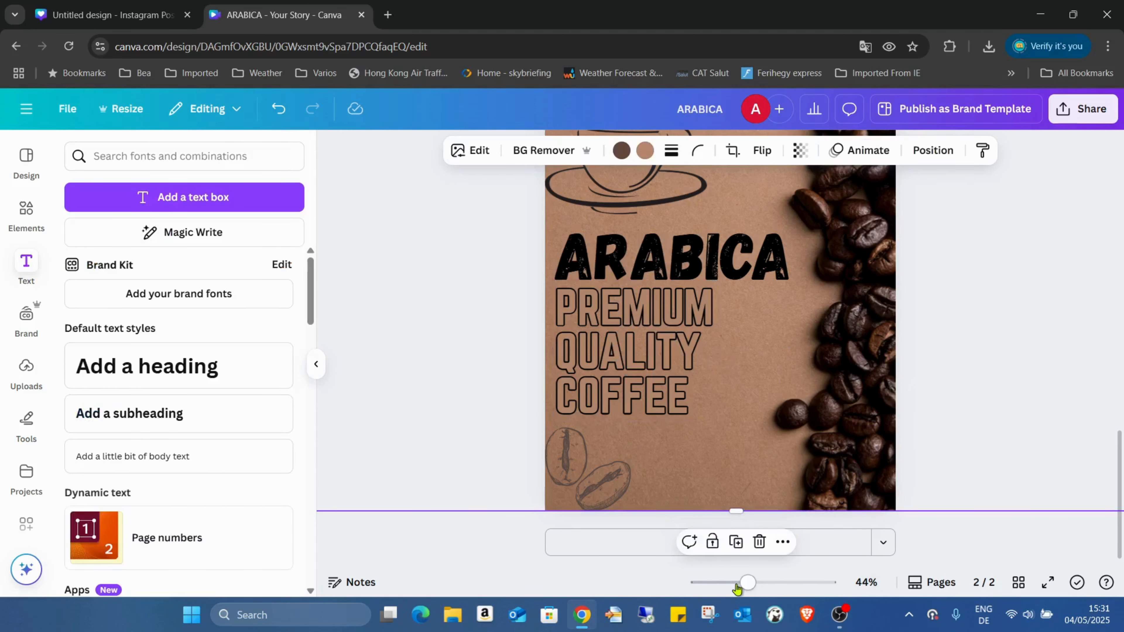
left_click_drag(746, 583, 717, 583)
left_click(965, 321)
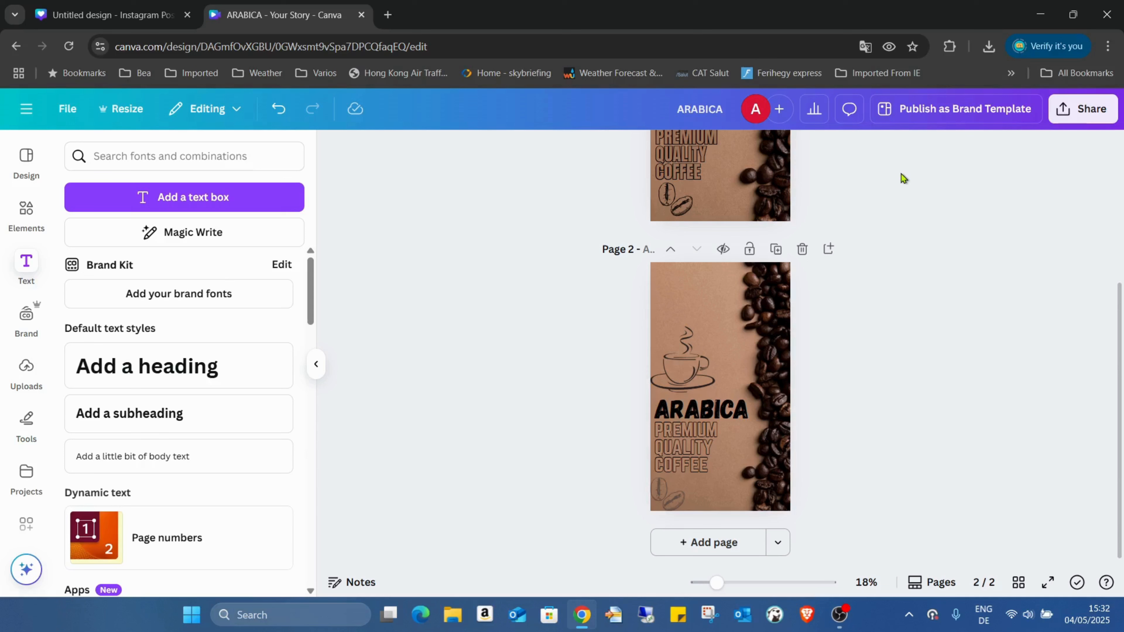
Duplicate page 2 as page 3 and remove the coffee photo's background.
left_click(781, 250)
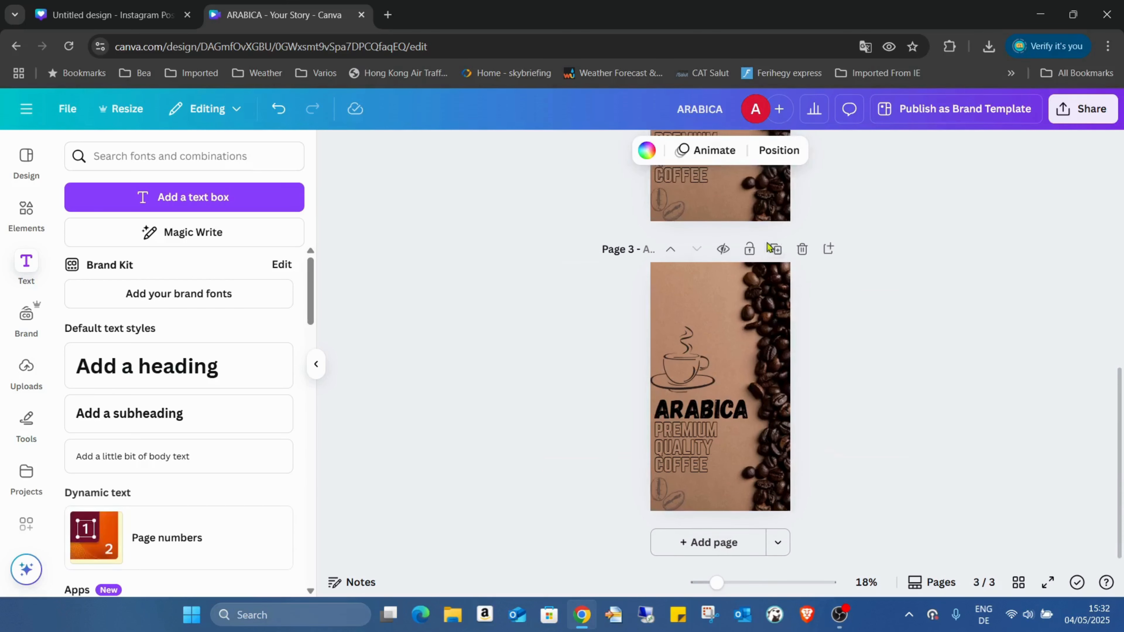
left_click(772, 289)
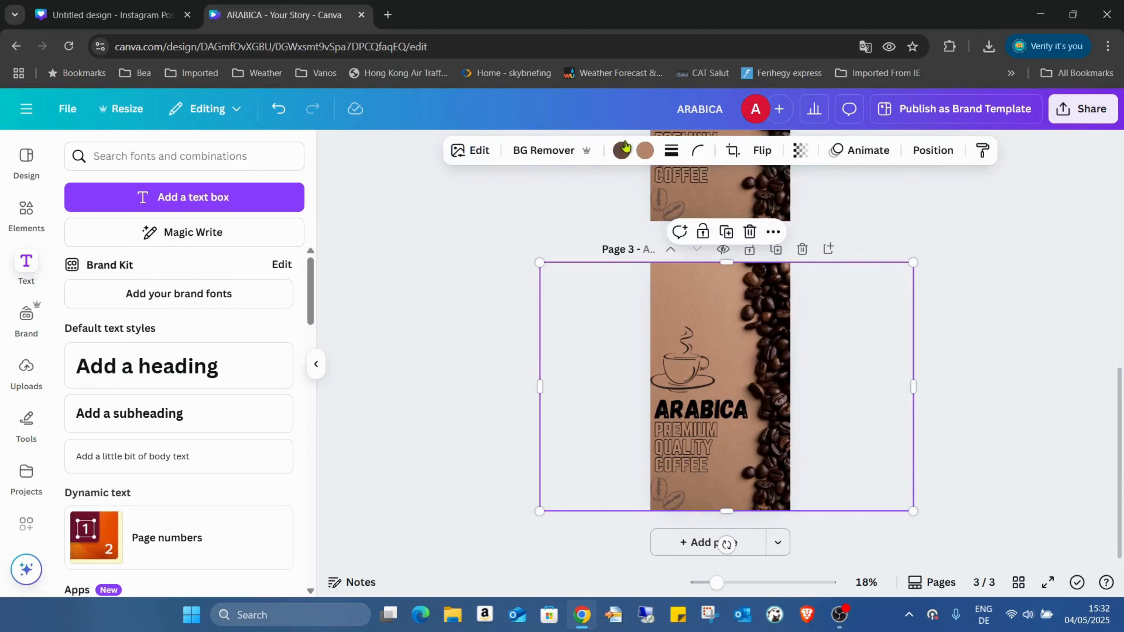
left_click(570, 150)
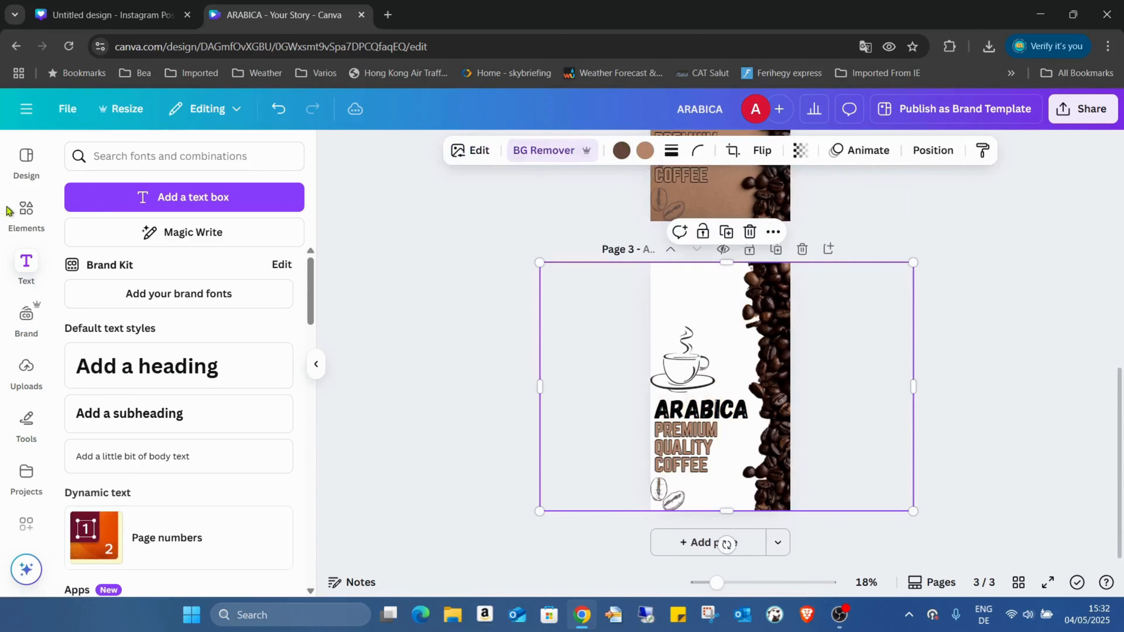
Set the recently used silver metal texture as page 3's background.
left_click(26, 213)
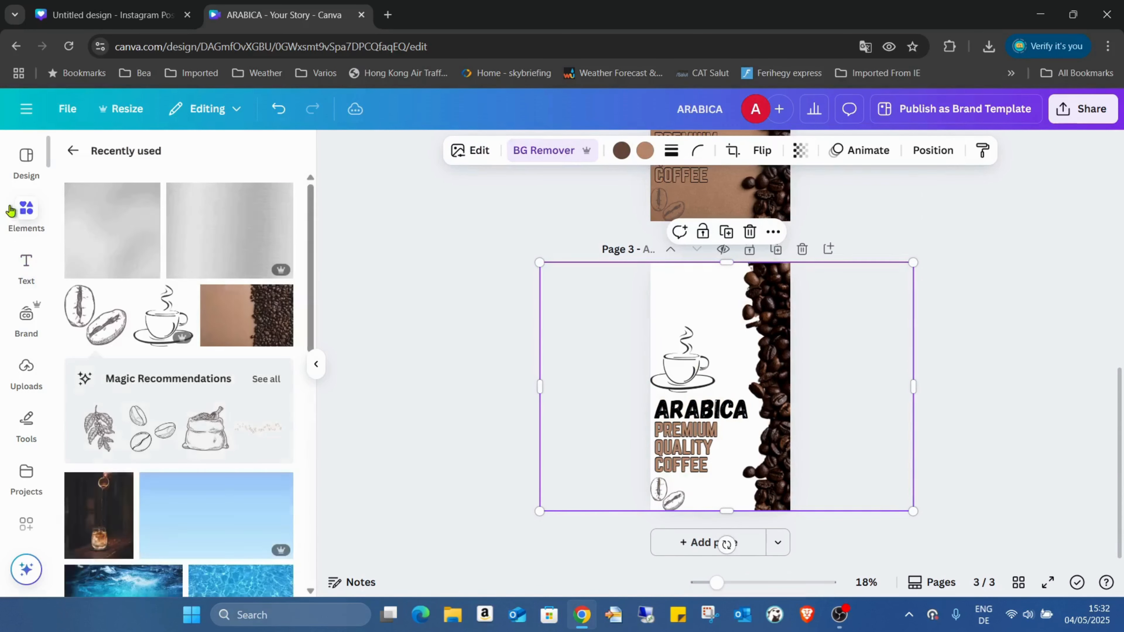
left_click(104, 249)
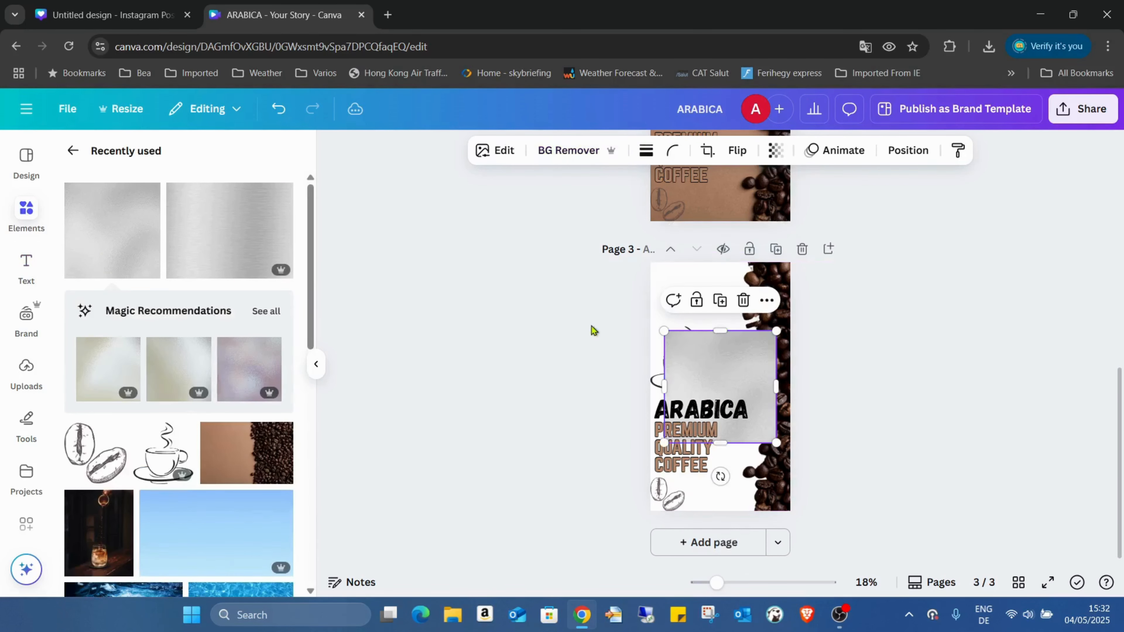
right_click(707, 354)
left_click(836, 513)
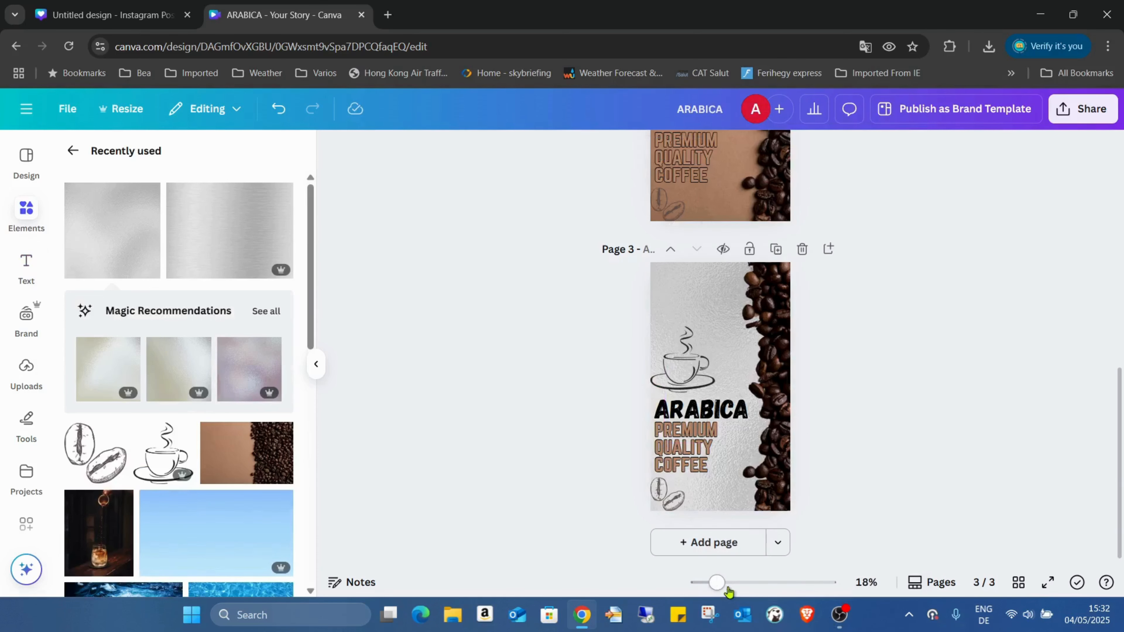
Zoom to 48% and recolour page 3's PREMIUM QUALITY COFFEE to light grey #e2e2e2.
left_click_drag(715, 582, 748, 582)
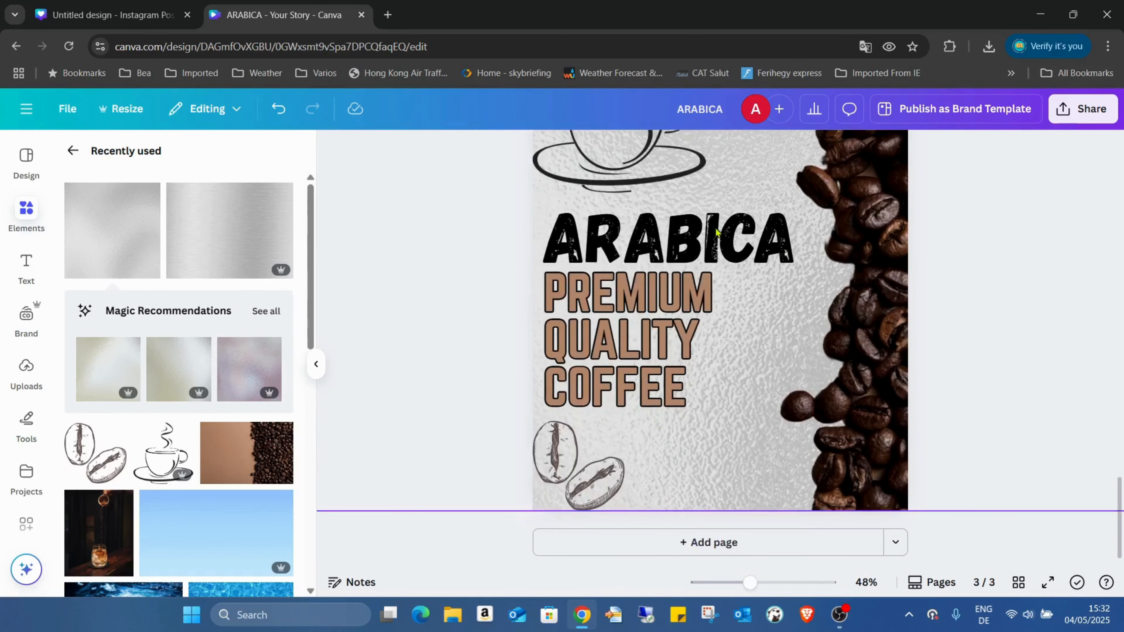
left_click(606, 307)
left_click(558, 150)
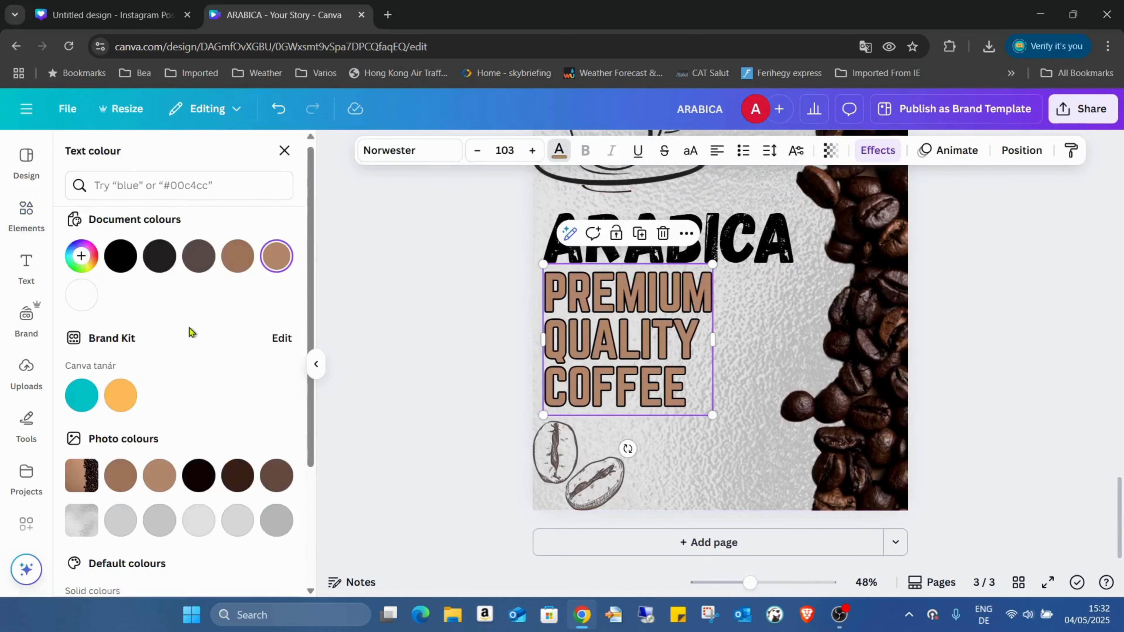
scroll(133, 389, "down", 3)
left_click(122, 396)
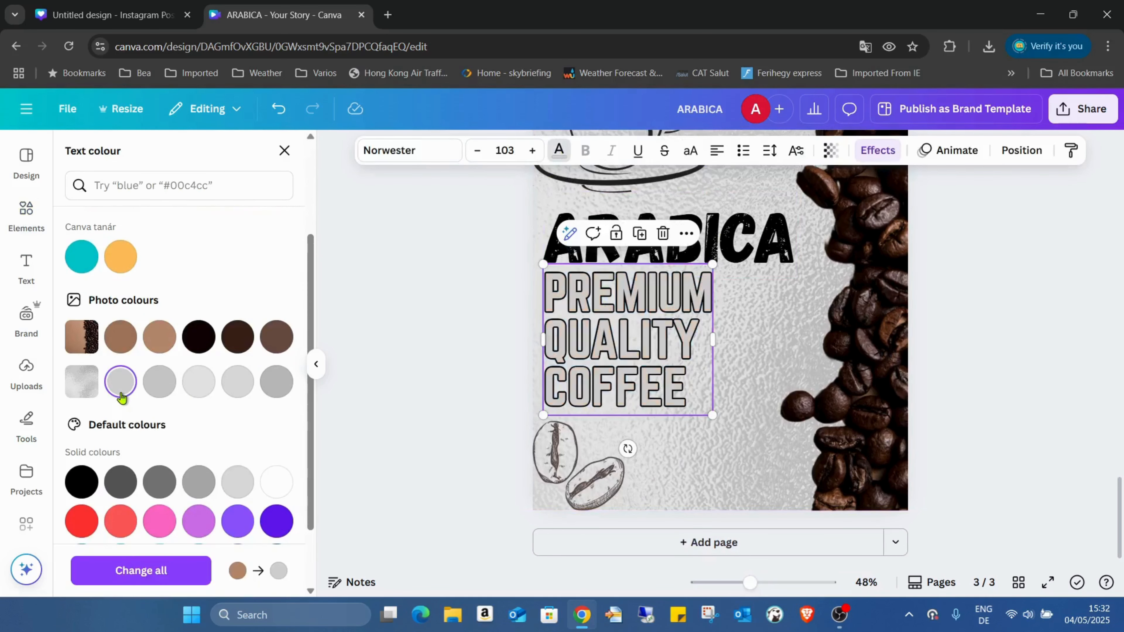
left_click(161, 383)
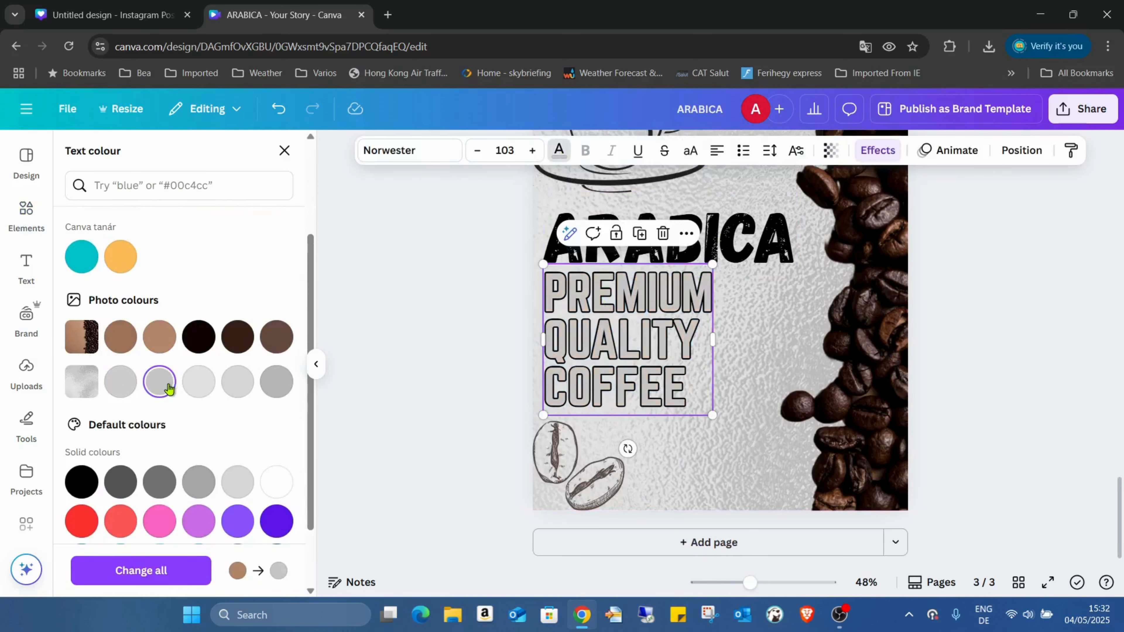
left_click(195, 387)
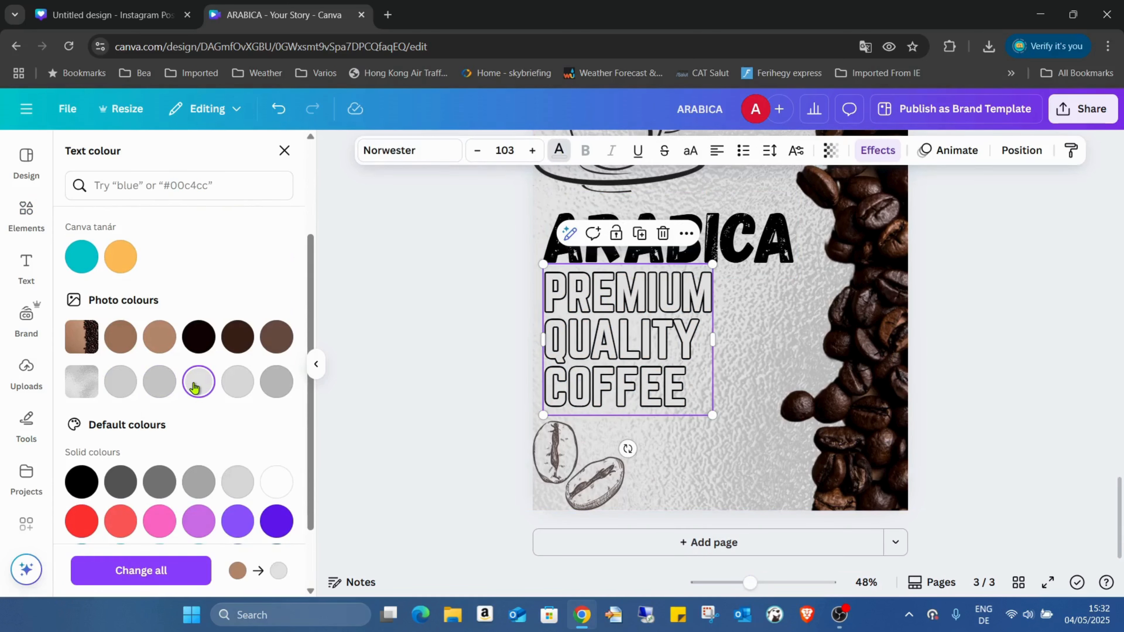
left_click(960, 357)
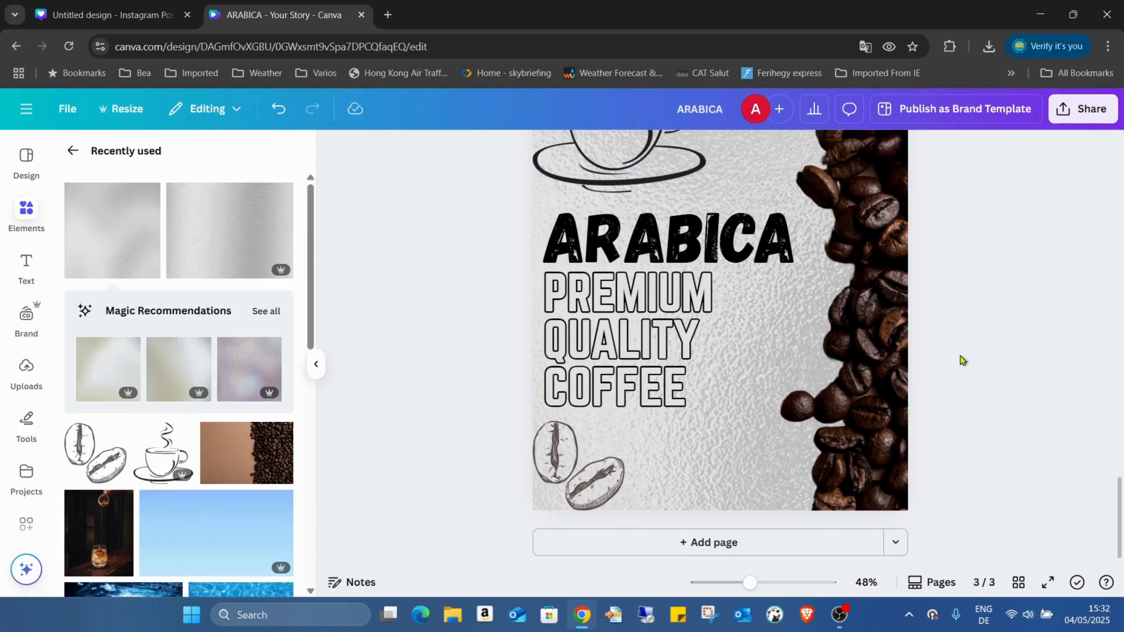
Zoom out to 19% and open Share's Download settings: PNG, 3375 × 6000 px, page 3.
left_click_drag(735, 589, 719, 582)
scroll(941, 354, "down", 7)
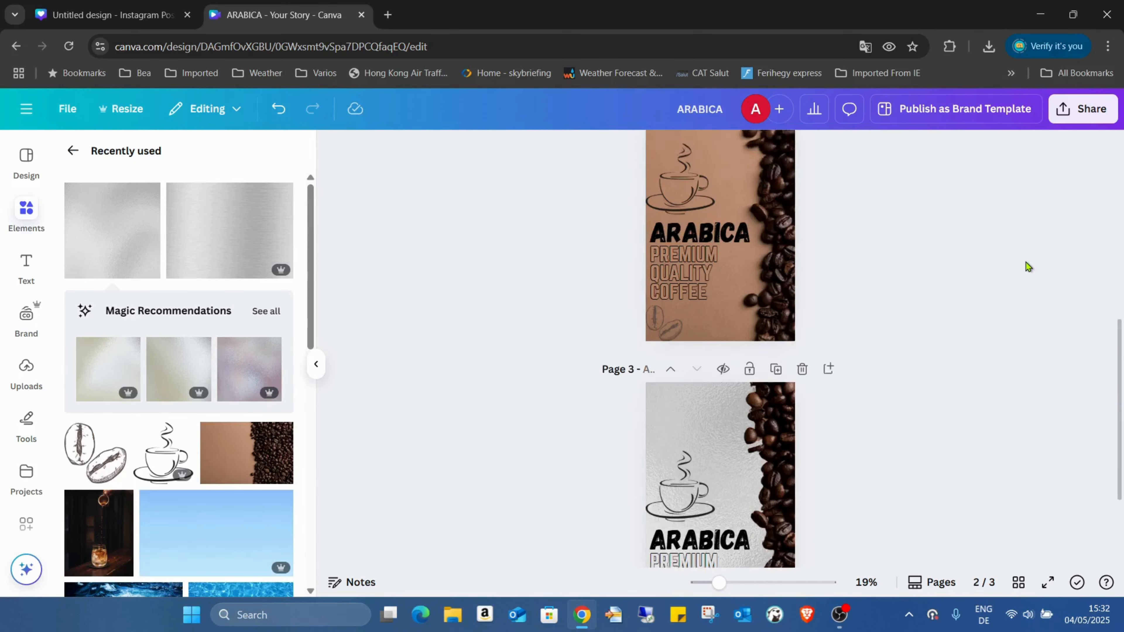
scroll(880, 365, "up", 3)
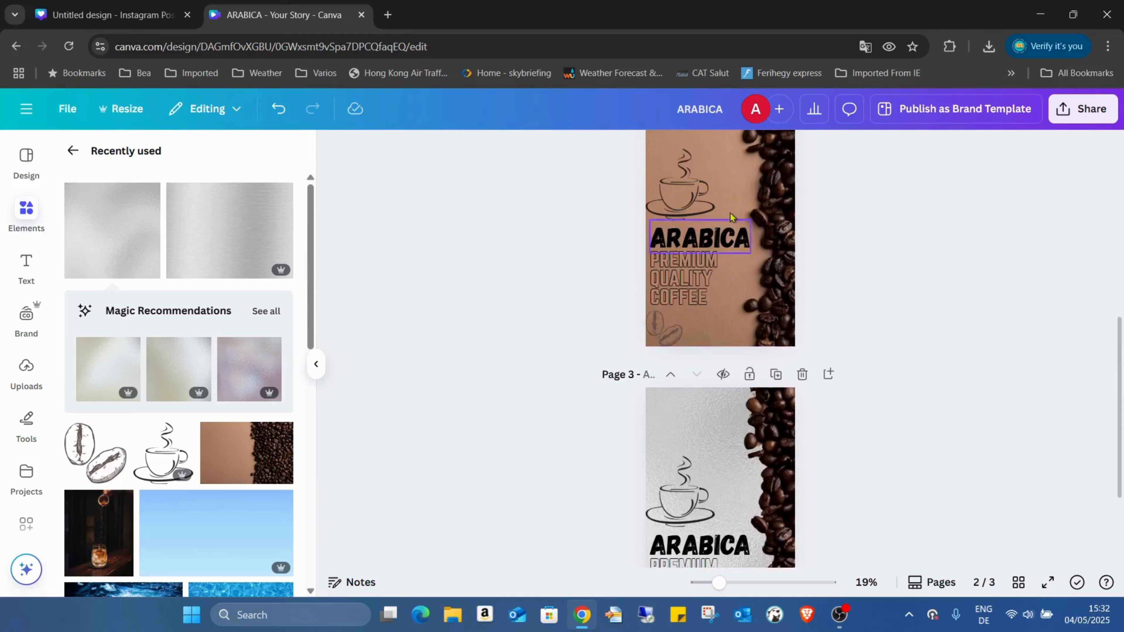
scroll(881, 365, "down", 3)
left_click(1077, 116)
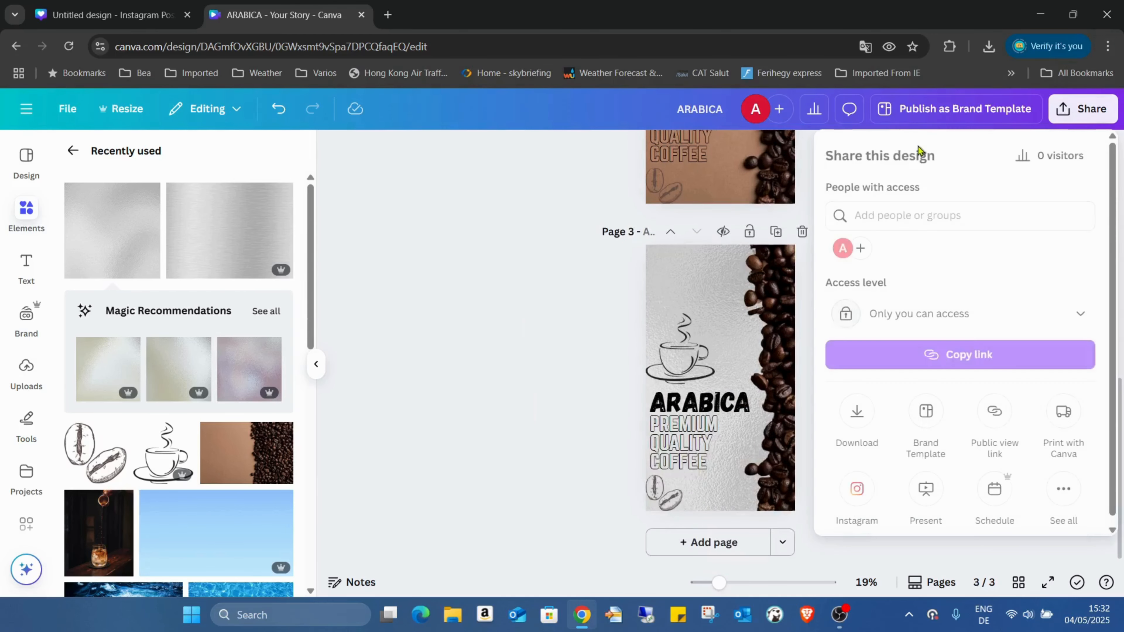
left_click(857, 414)
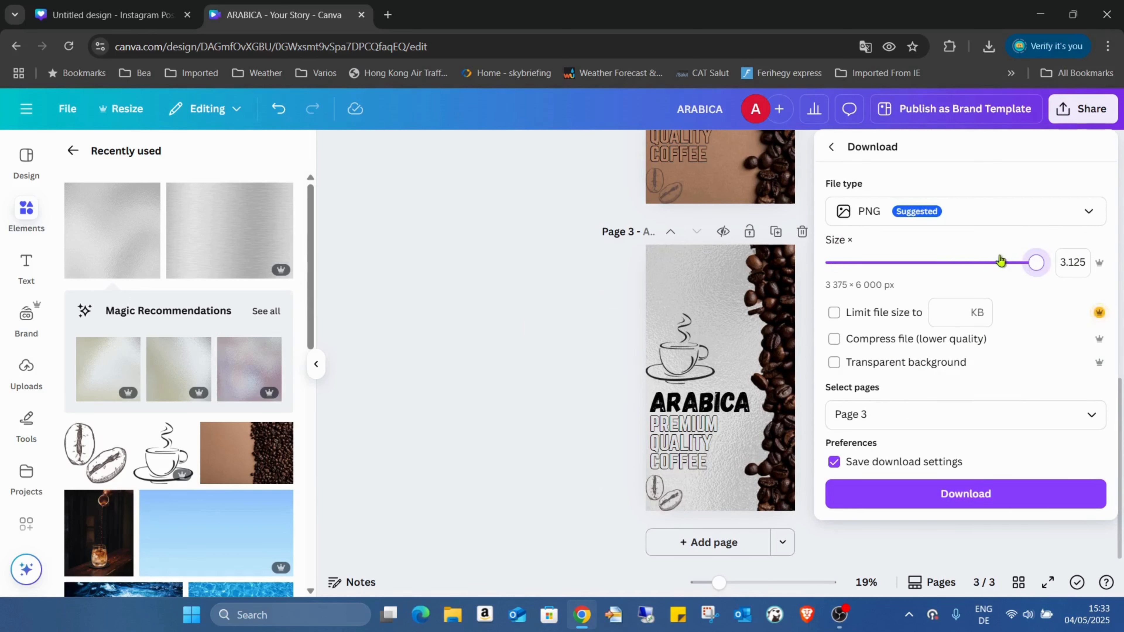
Download page 3 as a PNG, then download a second PNG with only Page 2 selected.
left_click(1069, 490)
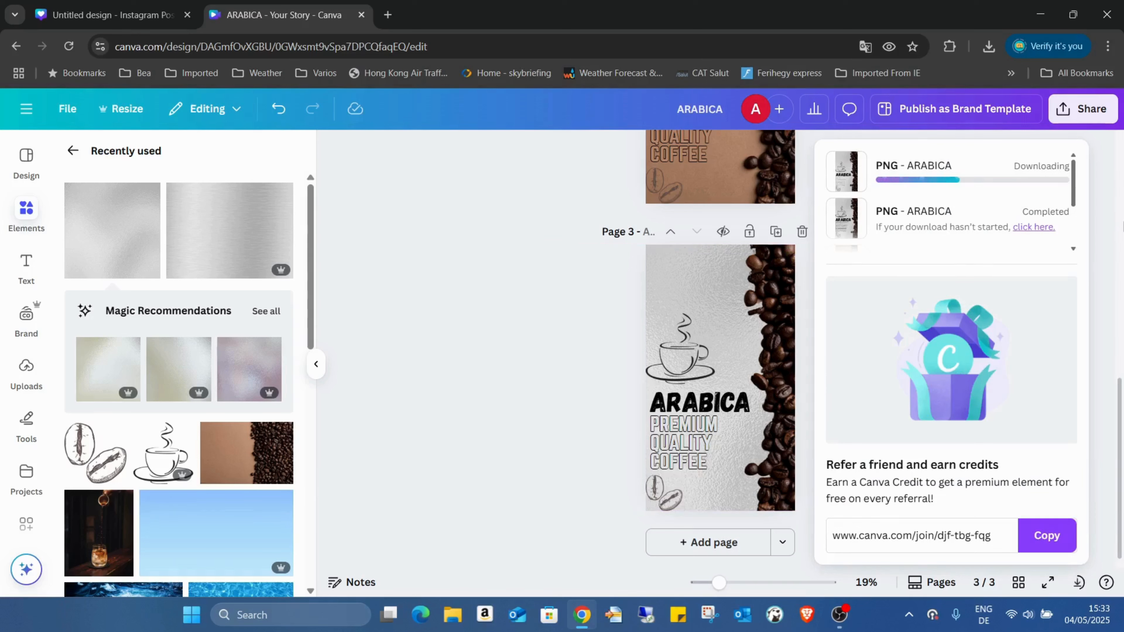
left_click(1110, 216)
left_click(1084, 116)
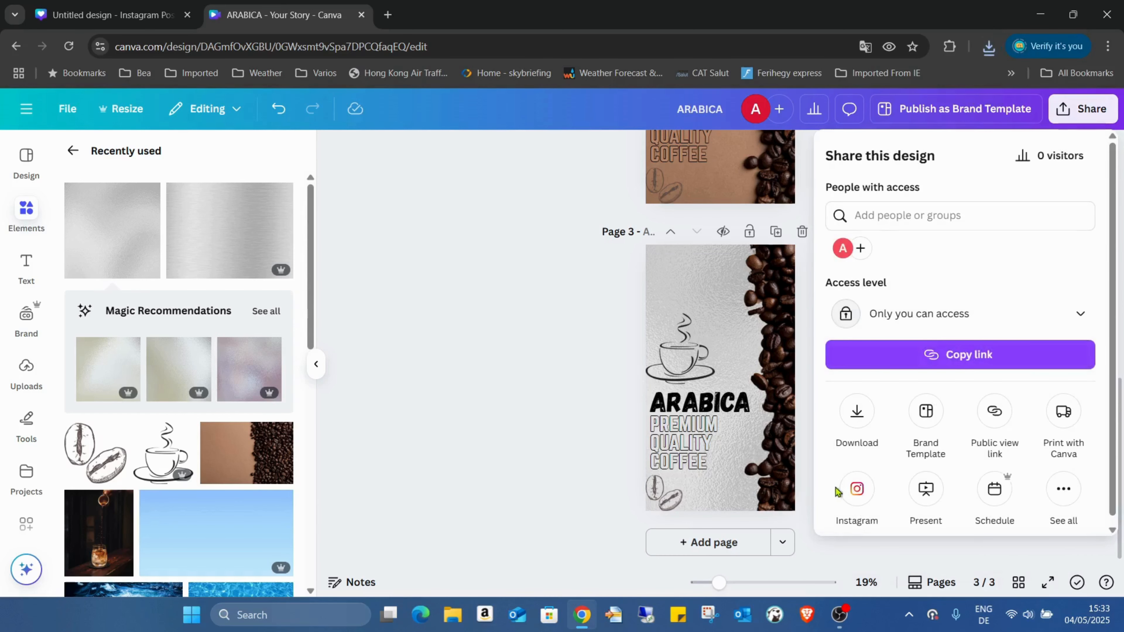
left_click(857, 427)
left_click(1080, 414)
left_click(929, 245)
left_click(845, 285)
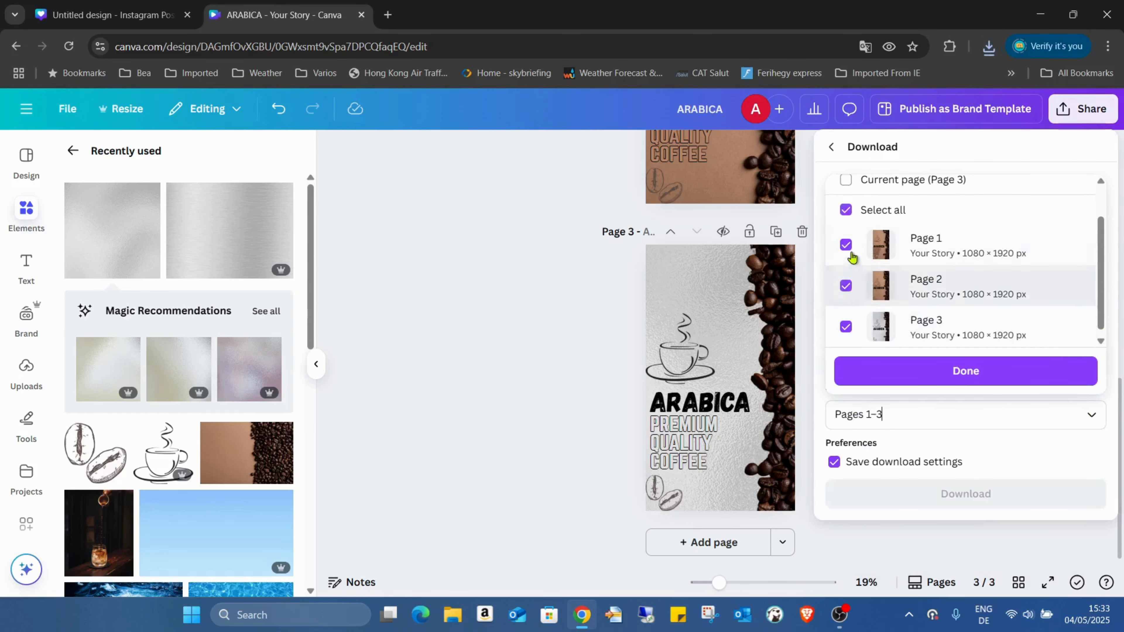
left_click(845, 244)
left_click(846, 326)
left_click(918, 377)
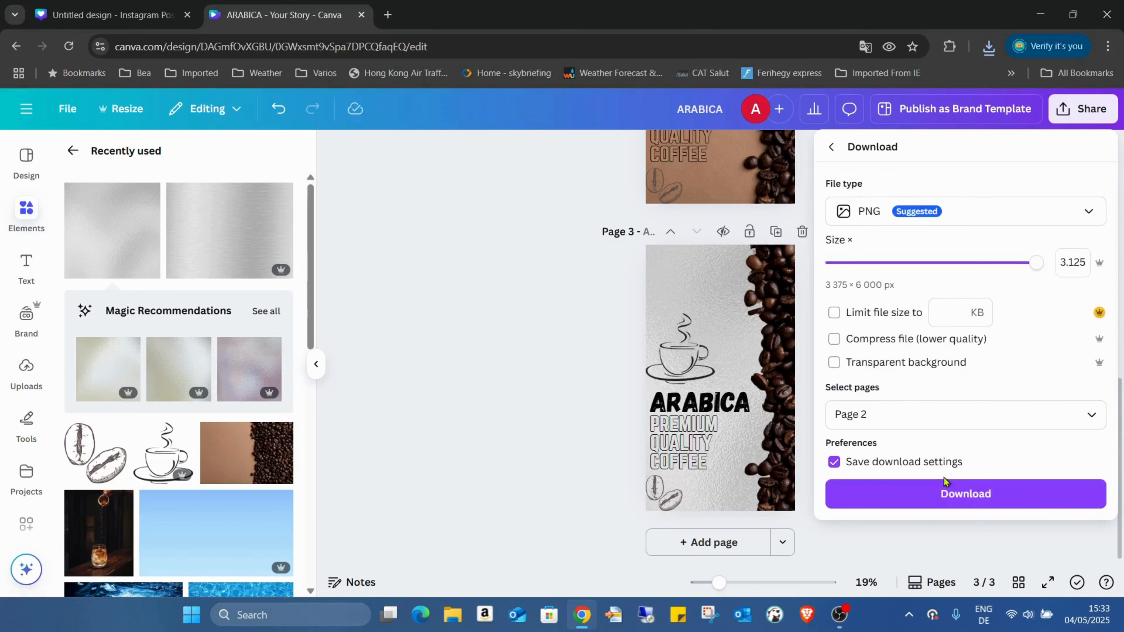
left_click(948, 487)
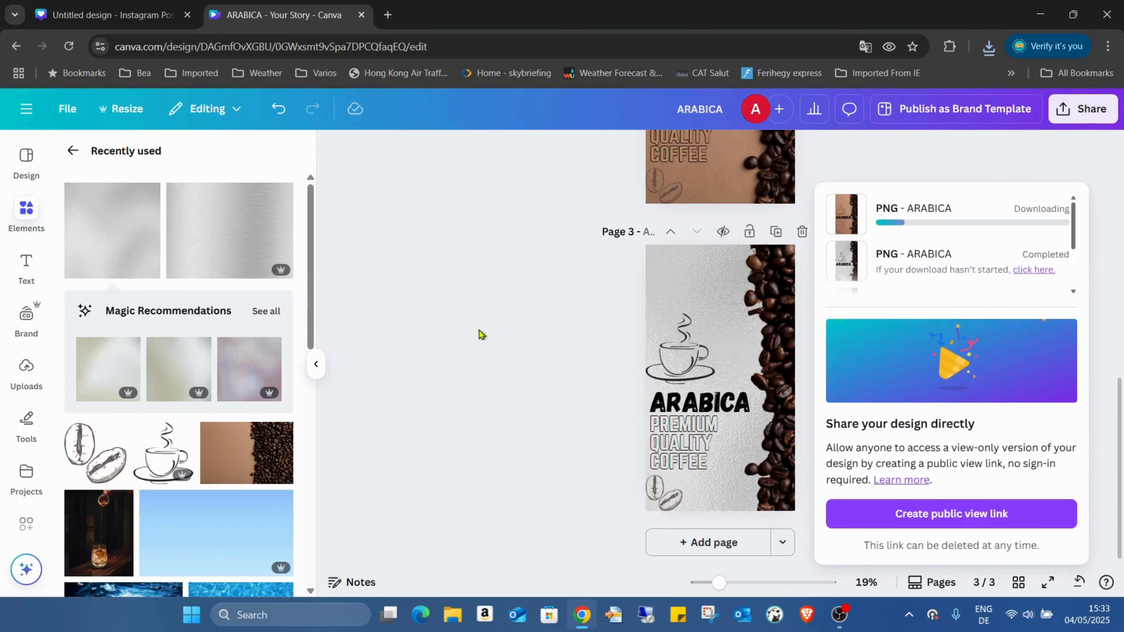
scroll(523, 317, "up", 5)
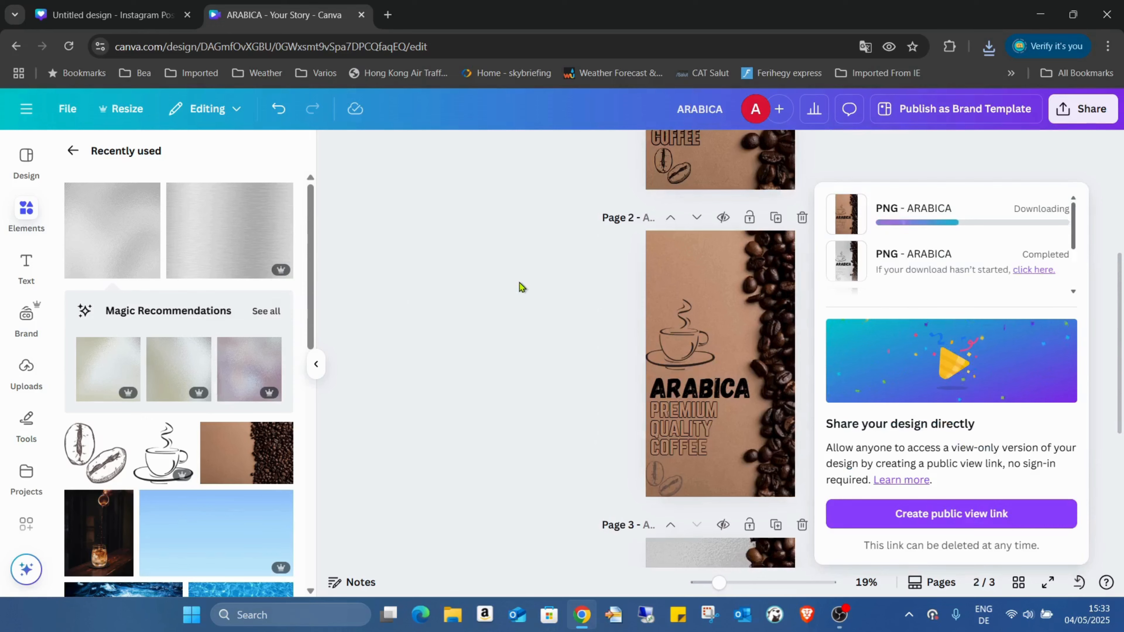
scroll(519, 283, "up", 4)
scroll(519, 282, "down", 5)
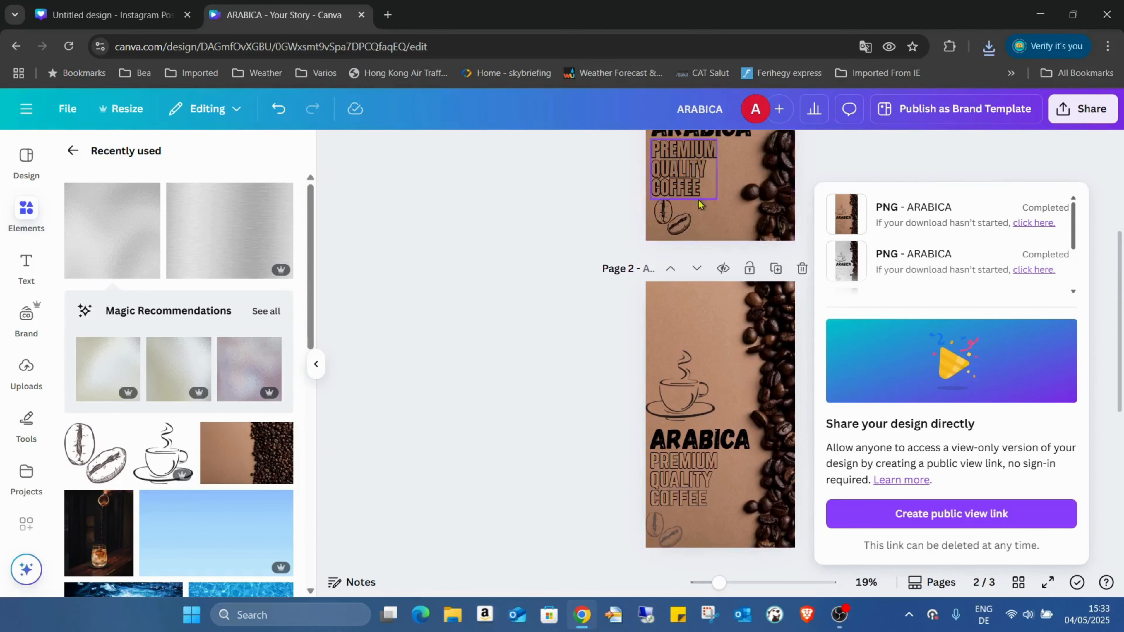
scroll(612, 310, "down", 5)
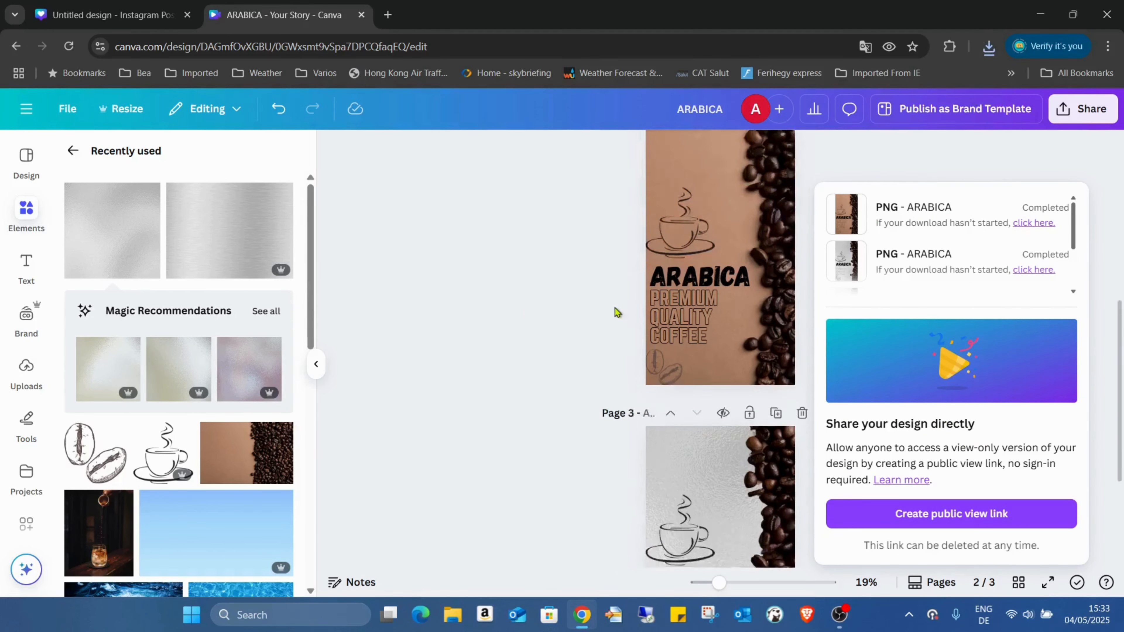
Upload ARABICA (5).png and ARABICA (4).png from recent downloads into the Instagram Post design.
left_click(172, 7)
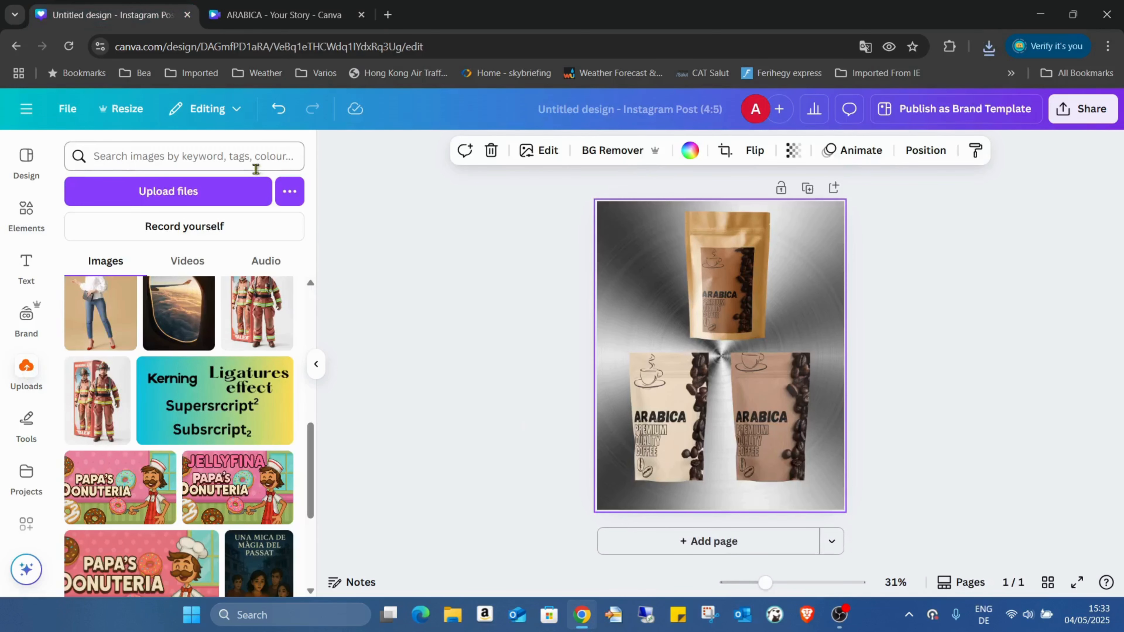
left_click(25, 371)
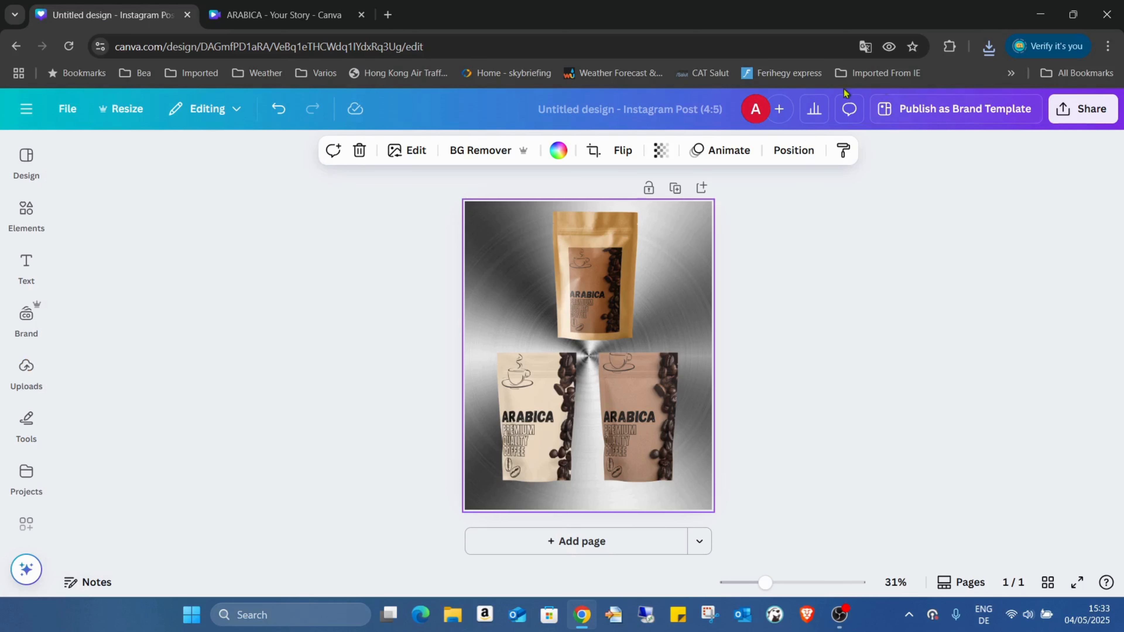
left_click(26, 369)
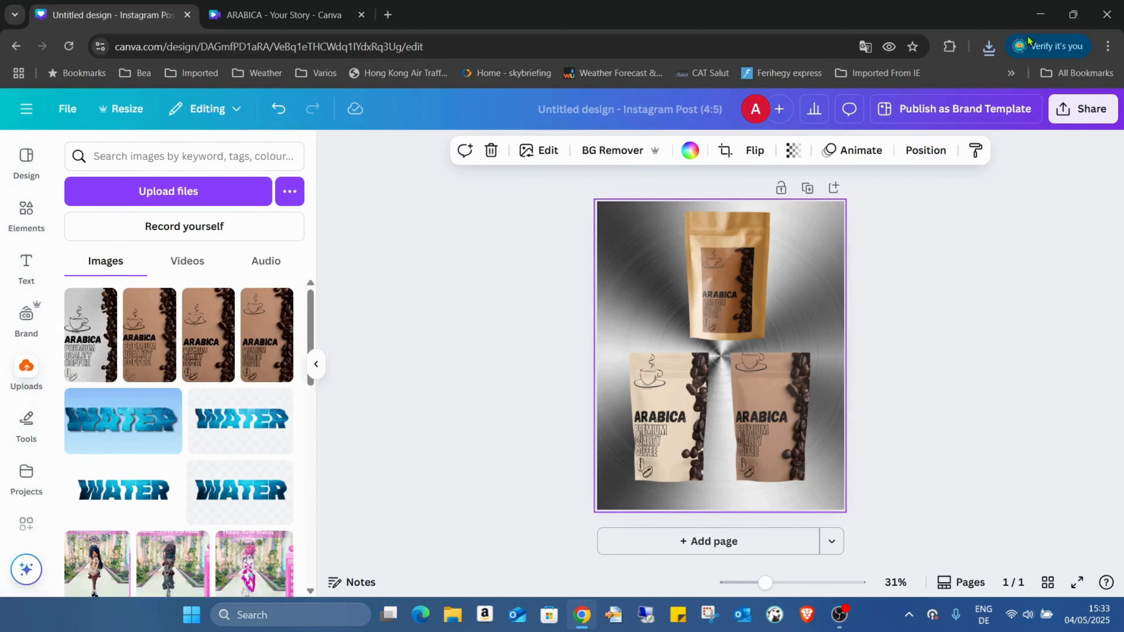
left_click(990, 52)
left_click_drag(877, 119, 203, 320)
left_click_drag(840, 151, 162, 332)
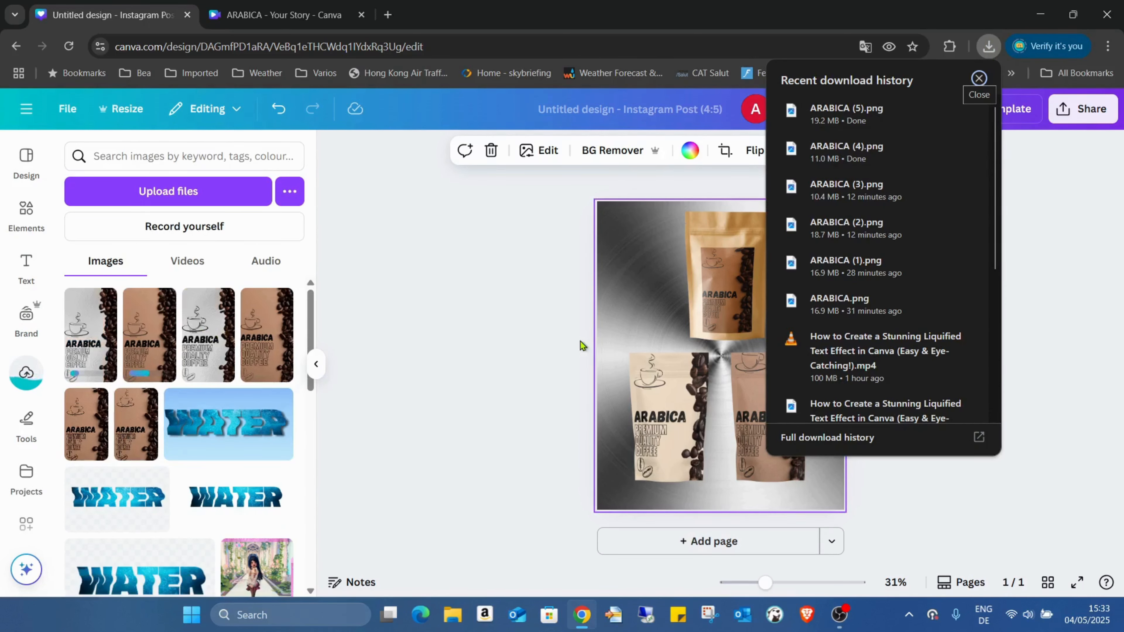
left_click(1076, 267)
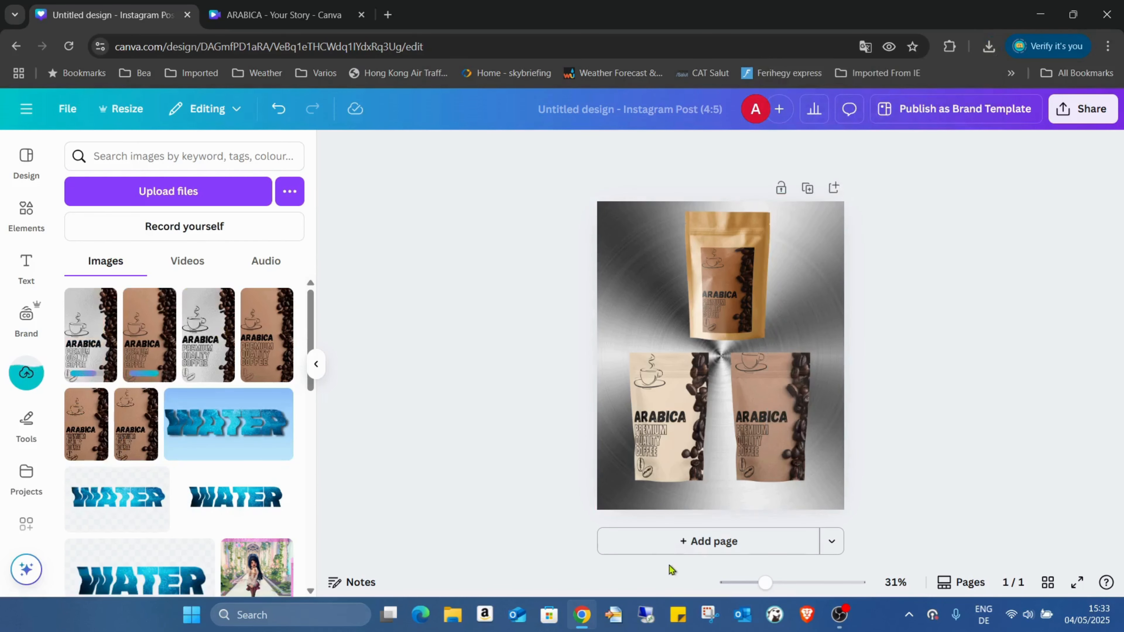
Add a new blank page 2 and scroll down to it.
left_click(679, 538)
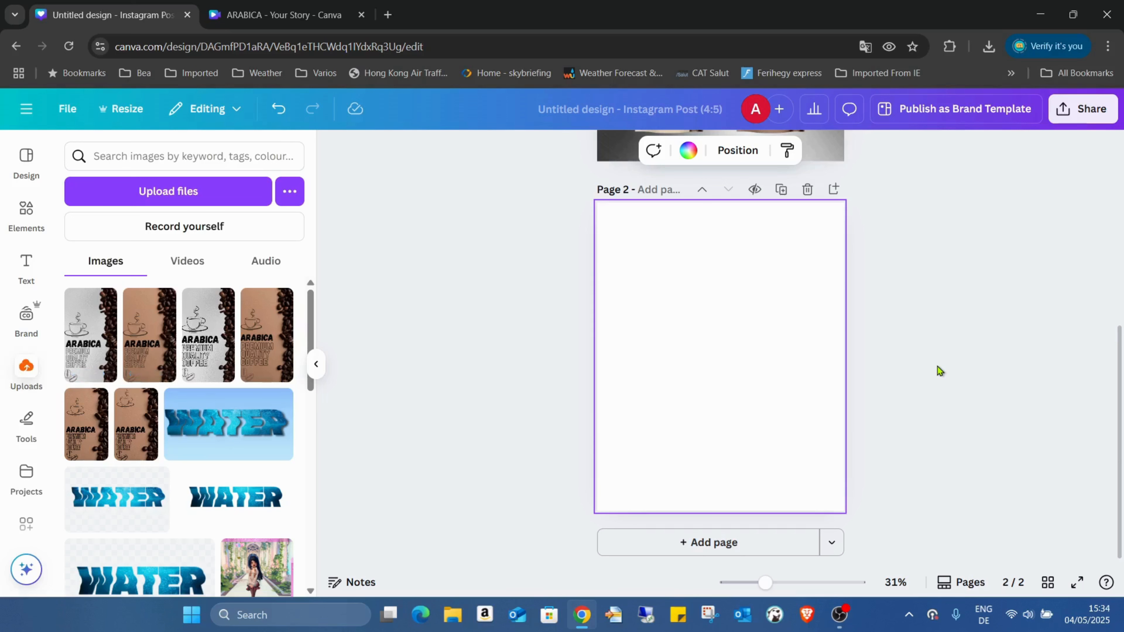
scroll(708, 319, "up", 5)
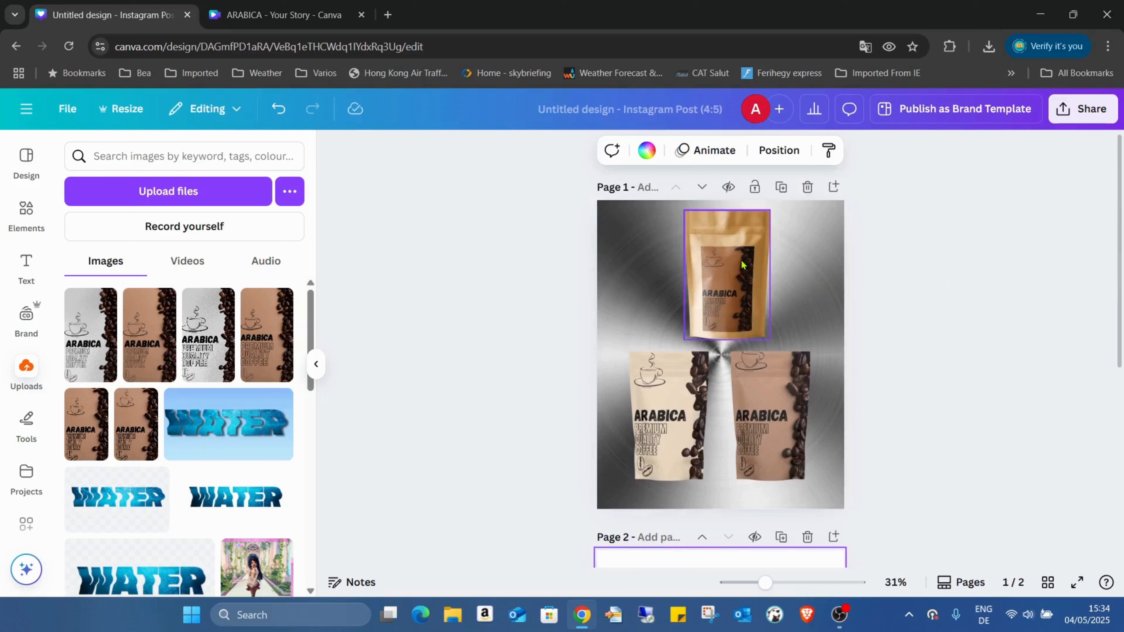
scroll(725, 310, "down", 5)
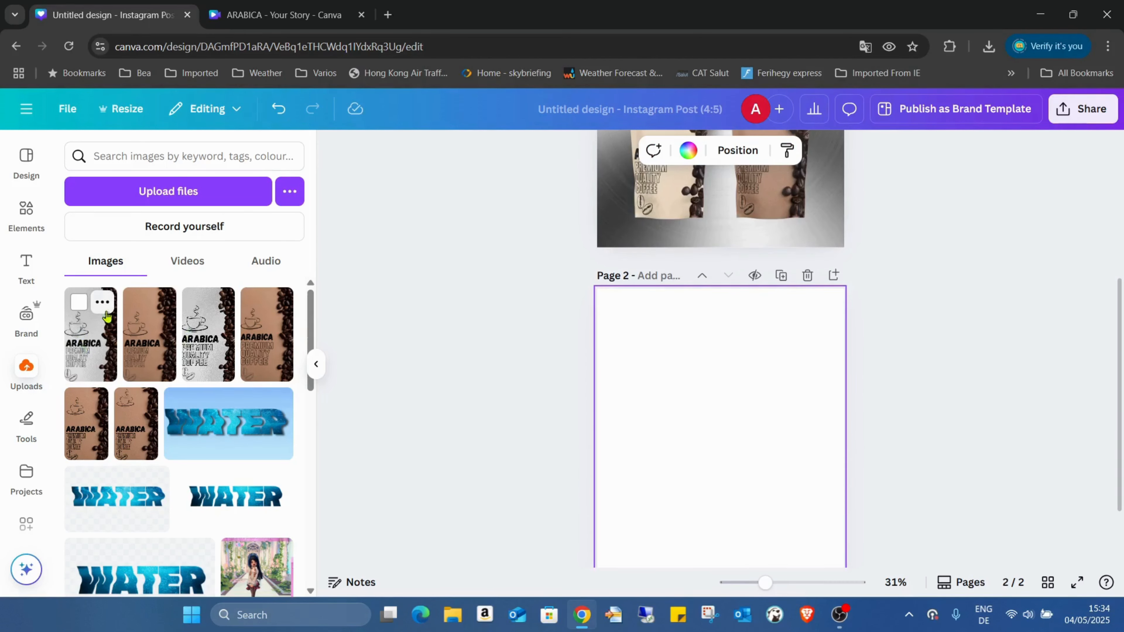
scroll(1022, 337, "up", 2)
scroll(705, 283, "up", 4)
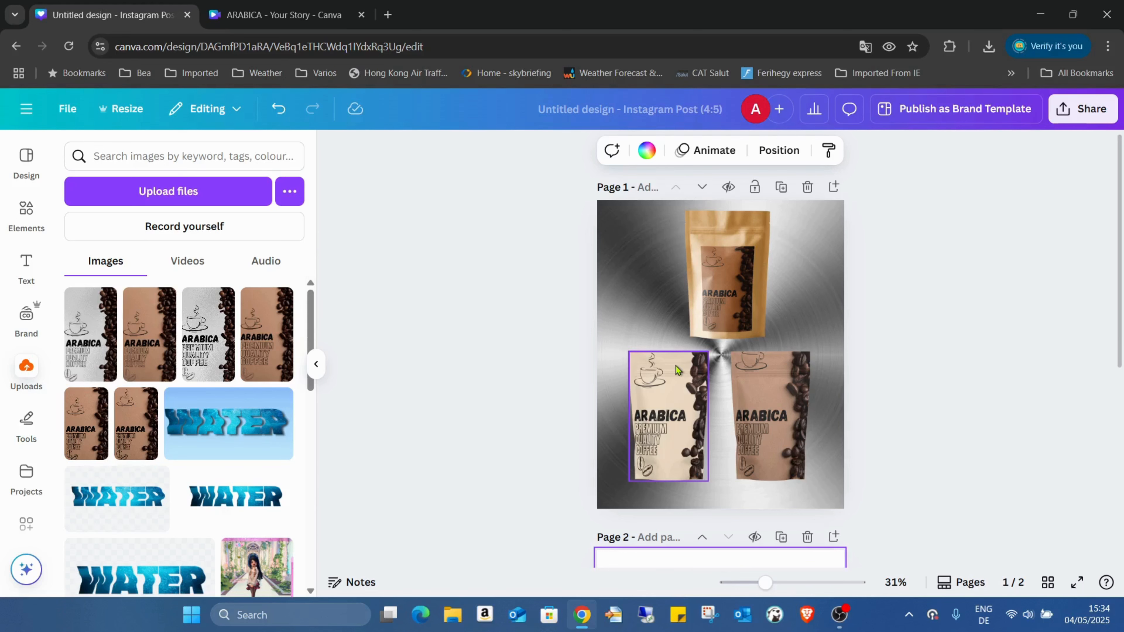
scroll(928, 298, "down", 5)
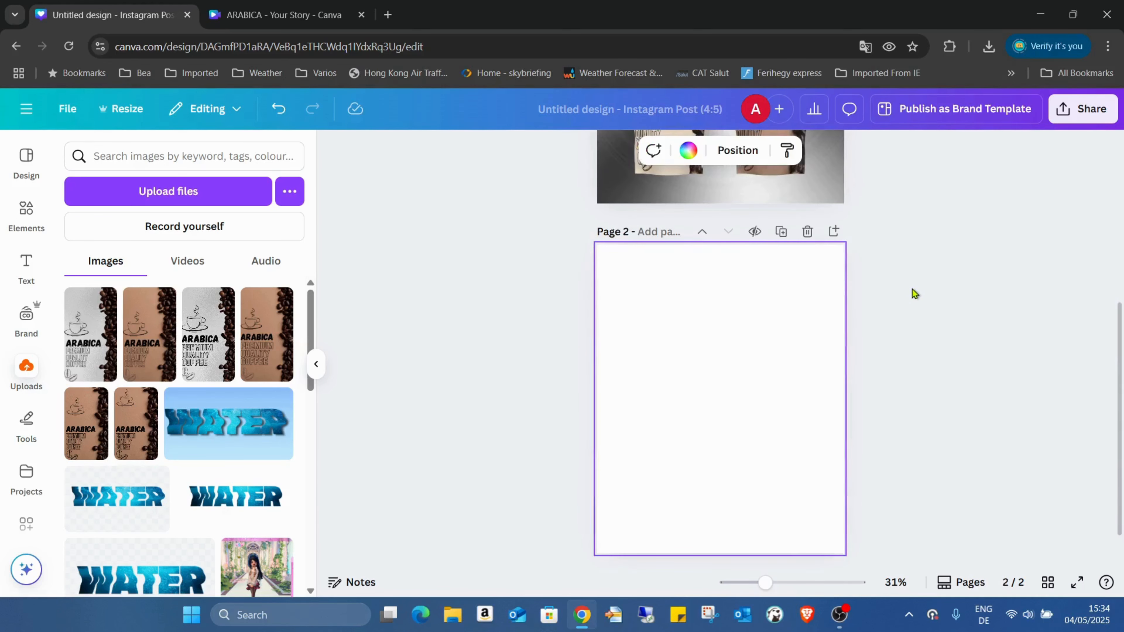
Place a brown ARABICA label on page 2, shrink it and move it upper left.
left_click(162, 348)
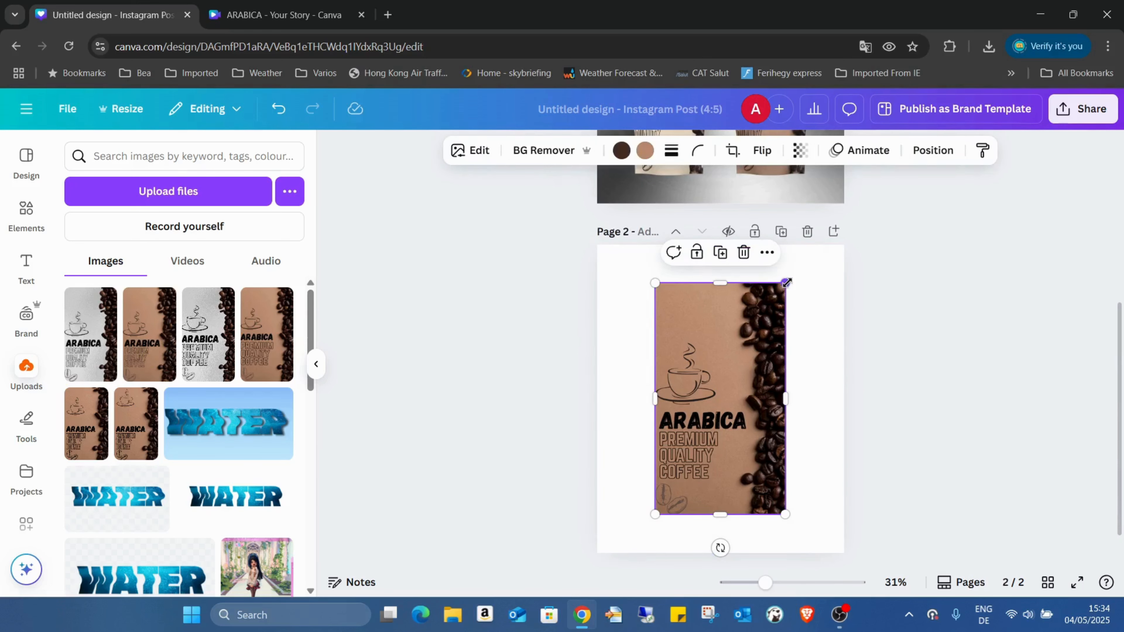
left_click_drag(785, 283, 733, 374)
left_click_drag(706, 413, 667, 357)
Add a second brown ARABICA label and line it up to the right of the first.
left_click(154, 341)
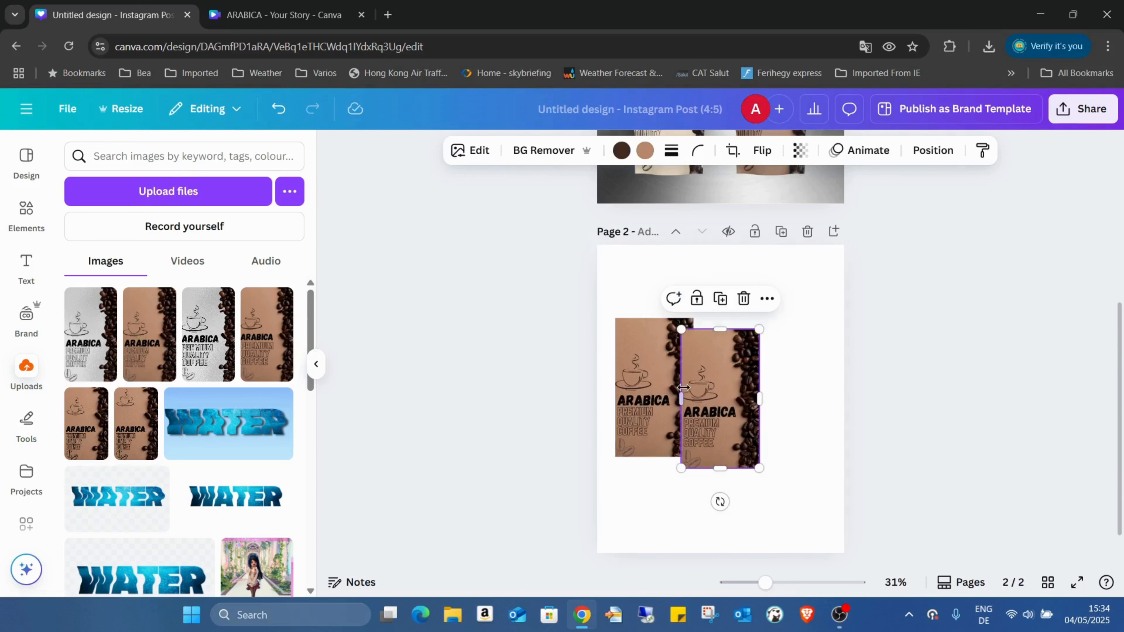
left_click_drag(684, 394, 743, 372)
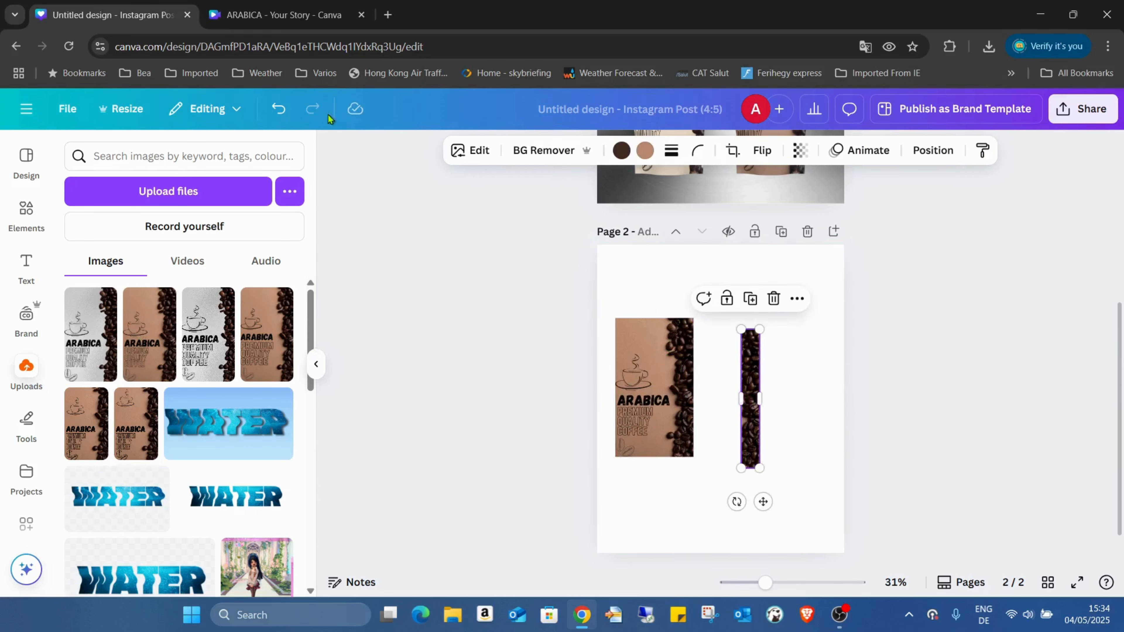
left_click(277, 109)
left_click_drag(698, 378, 756, 366)
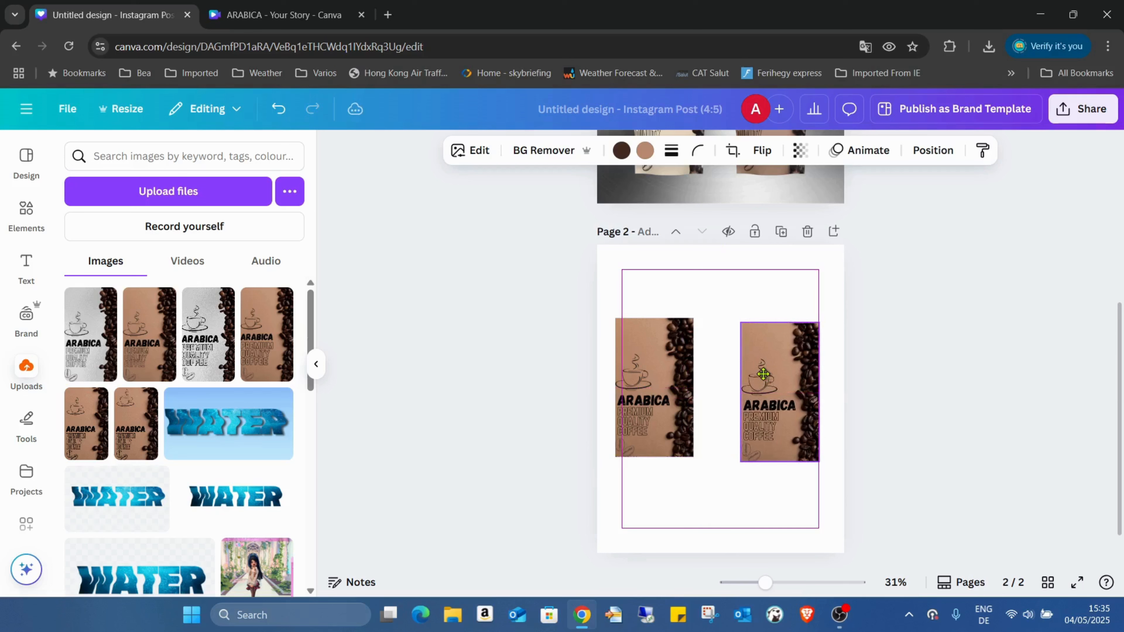
left_click_drag(689, 383, 703, 384)
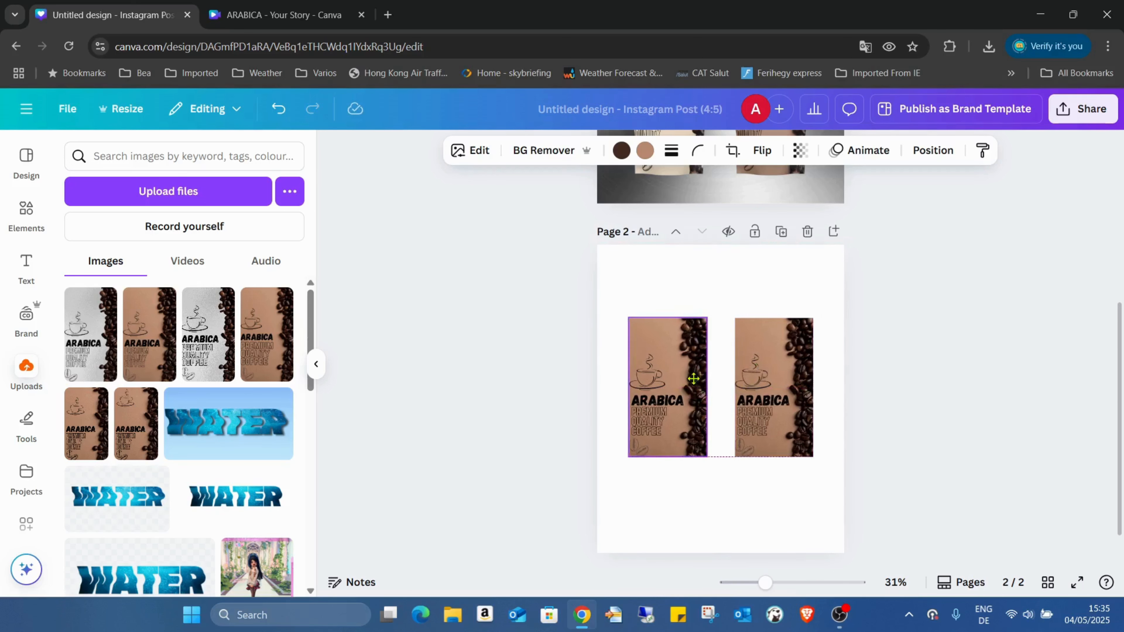
left_click(776, 388)
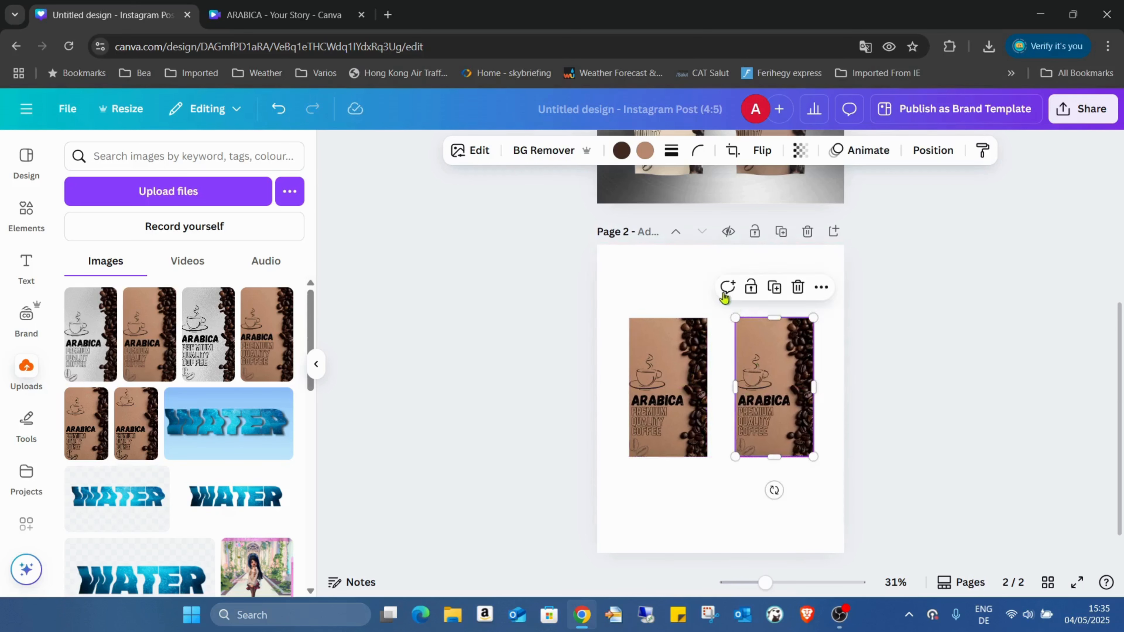
left_click(695, 283)
left_click(644, 392)
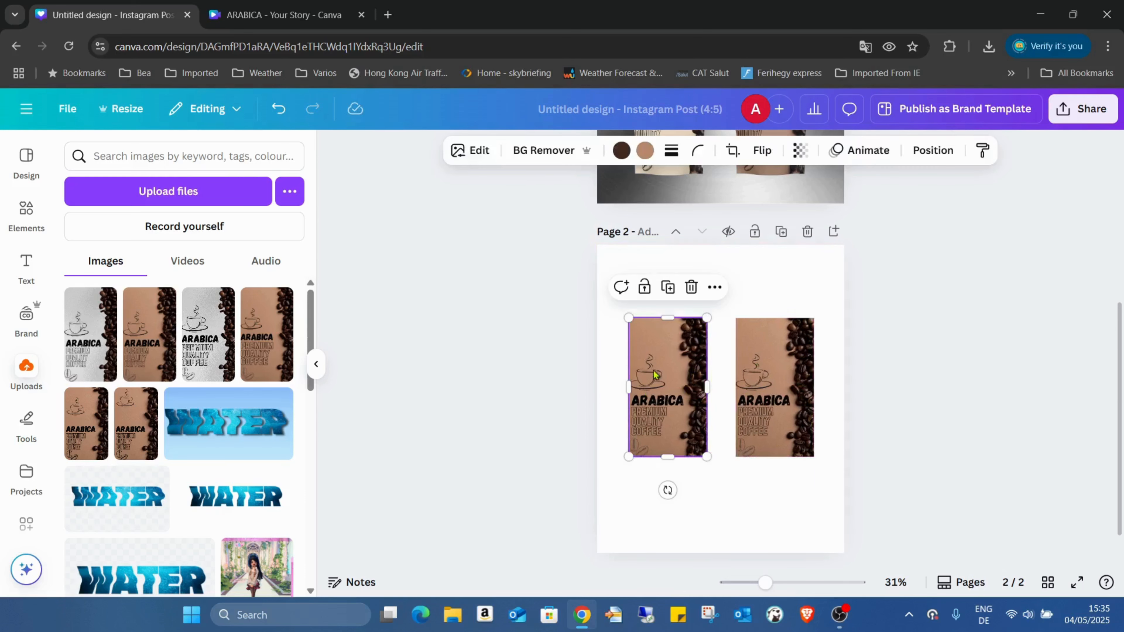
Turn the left label into a lying kraft pouch mockup and move it left.
left_click(472, 152)
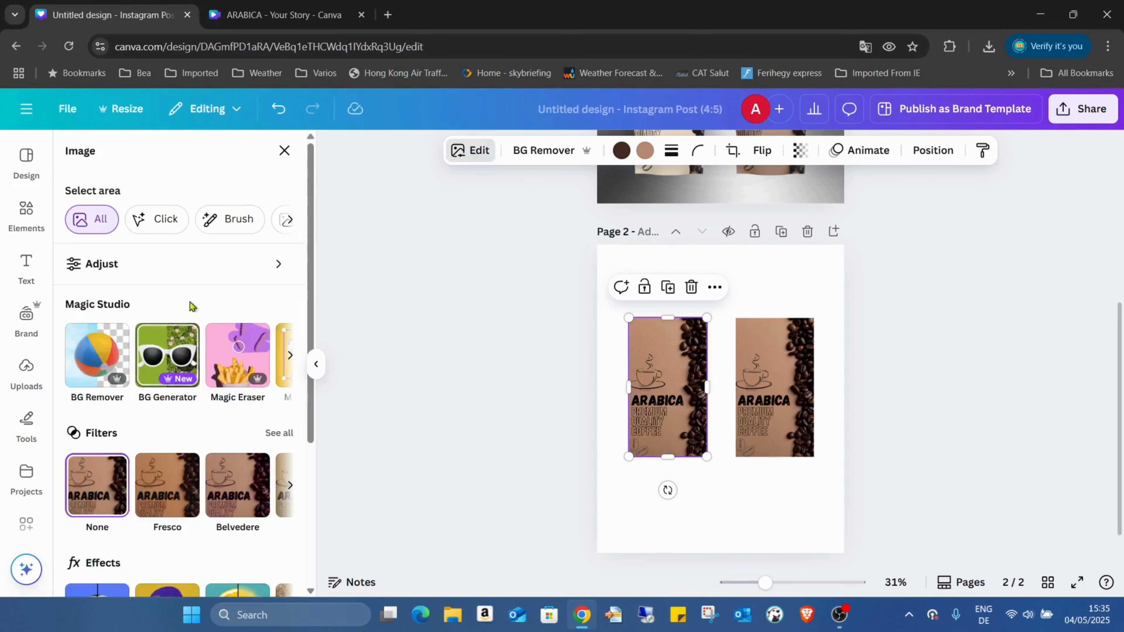
scroll(190, 306, "down", 5)
left_click(167, 547)
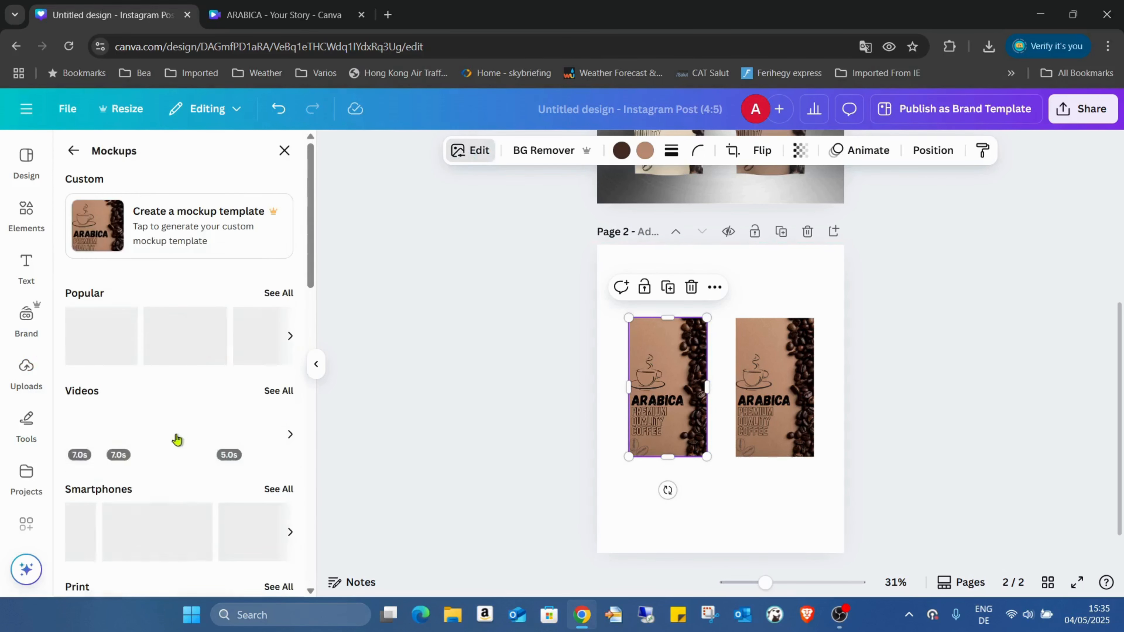
scroll(209, 336, "down", 10)
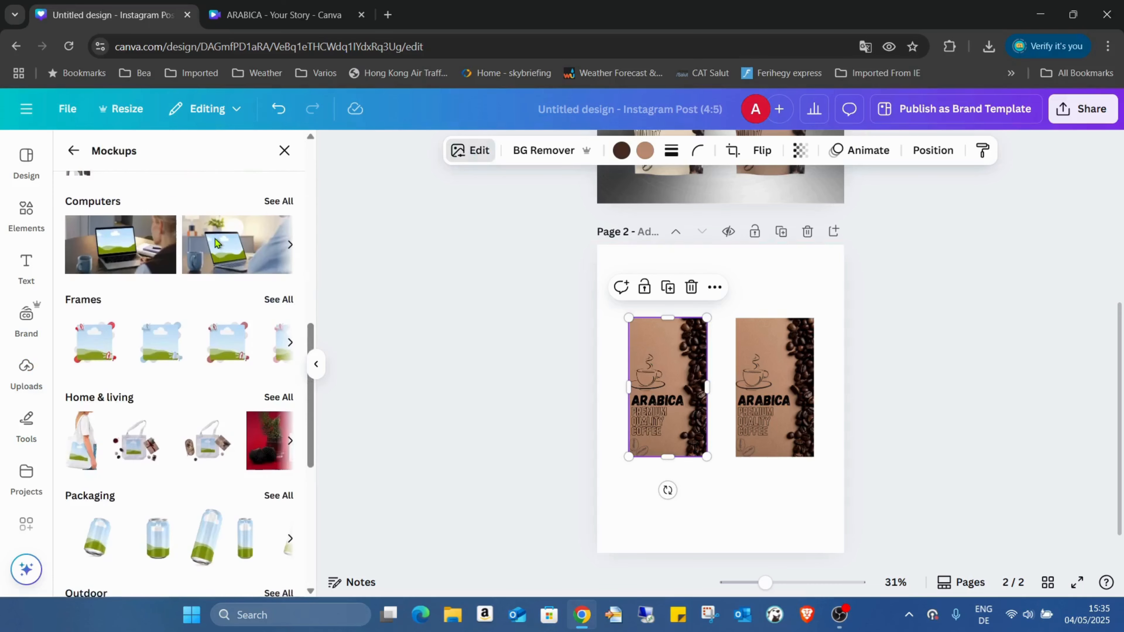
scroll(214, 242, "down", 3)
scroll(214, 230, "down", 2)
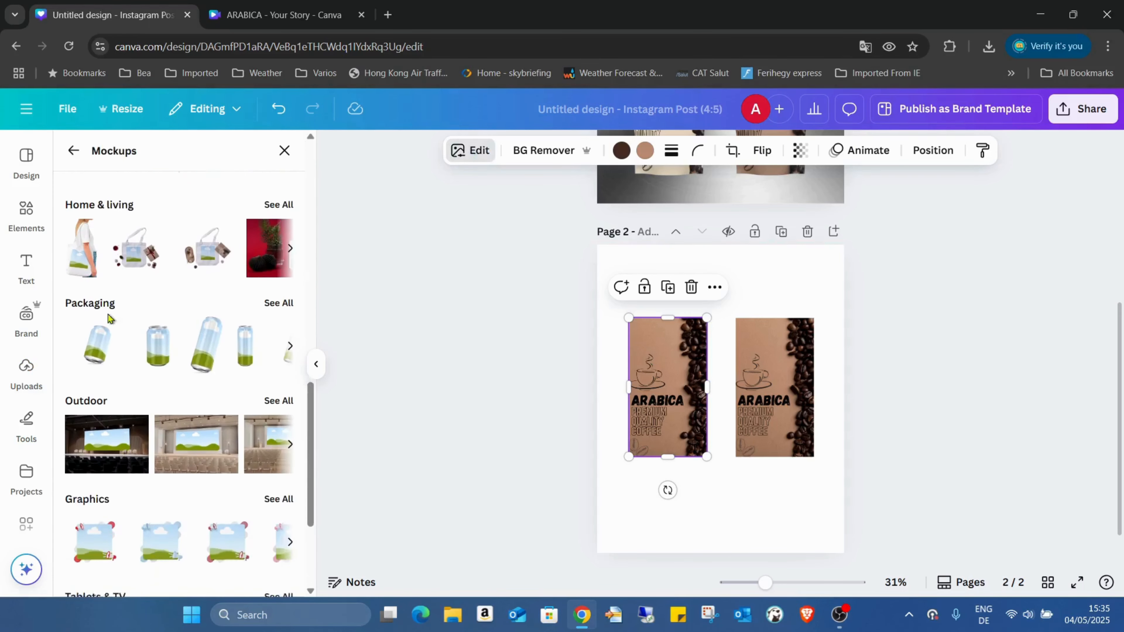
left_click(279, 281)
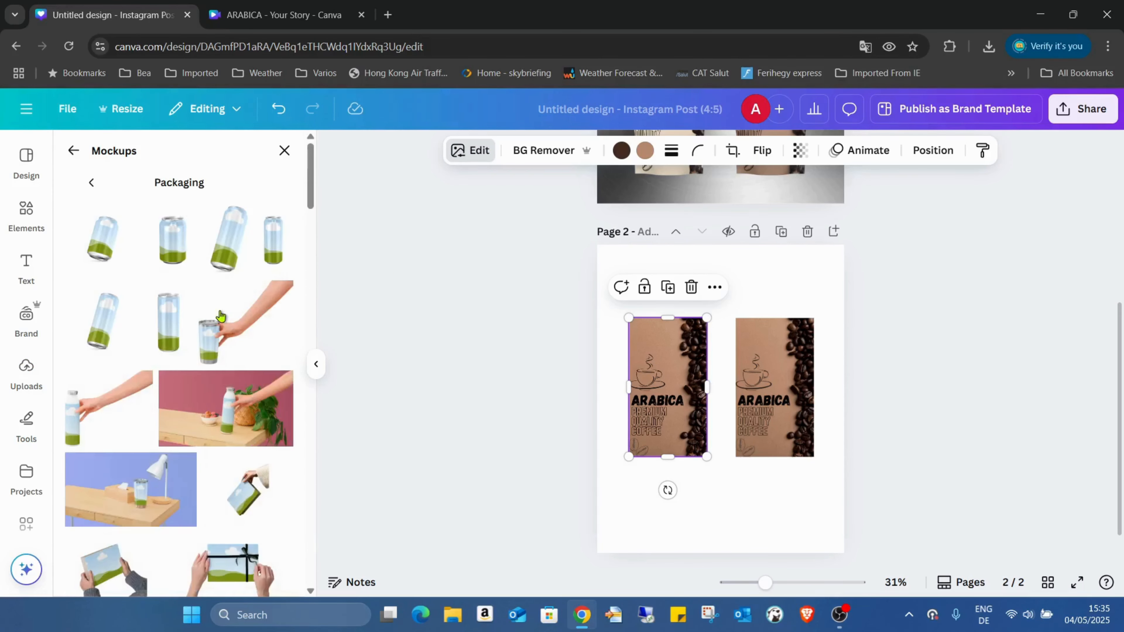
scroll(243, 261, "down", 15)
scroll(243, 265, "down", 10)
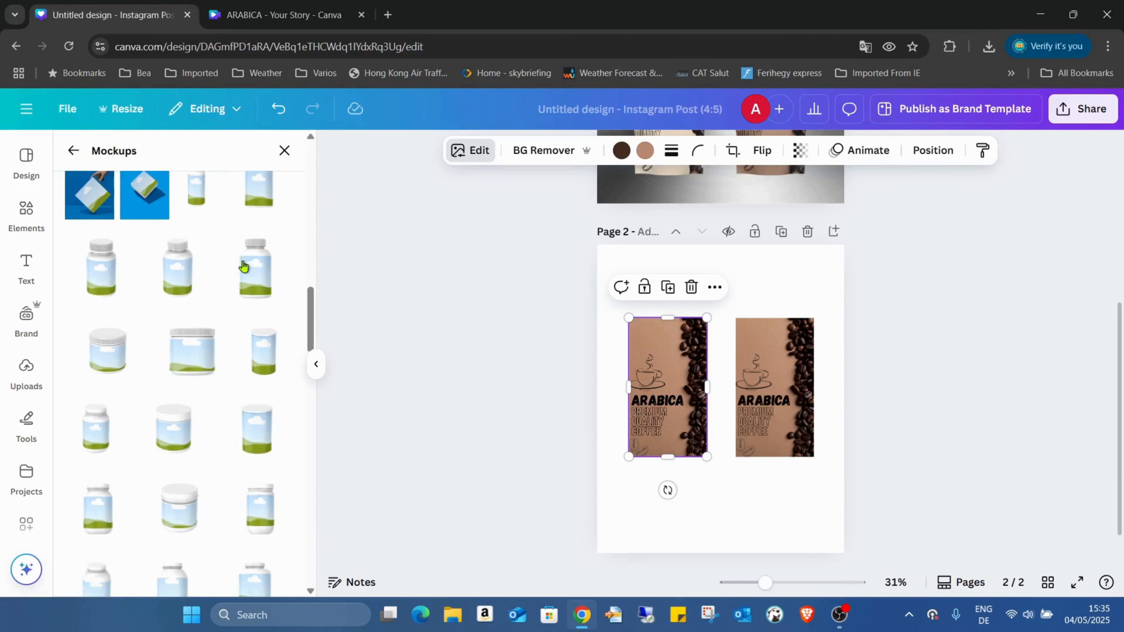
scroll(244, 265, "down", 5)
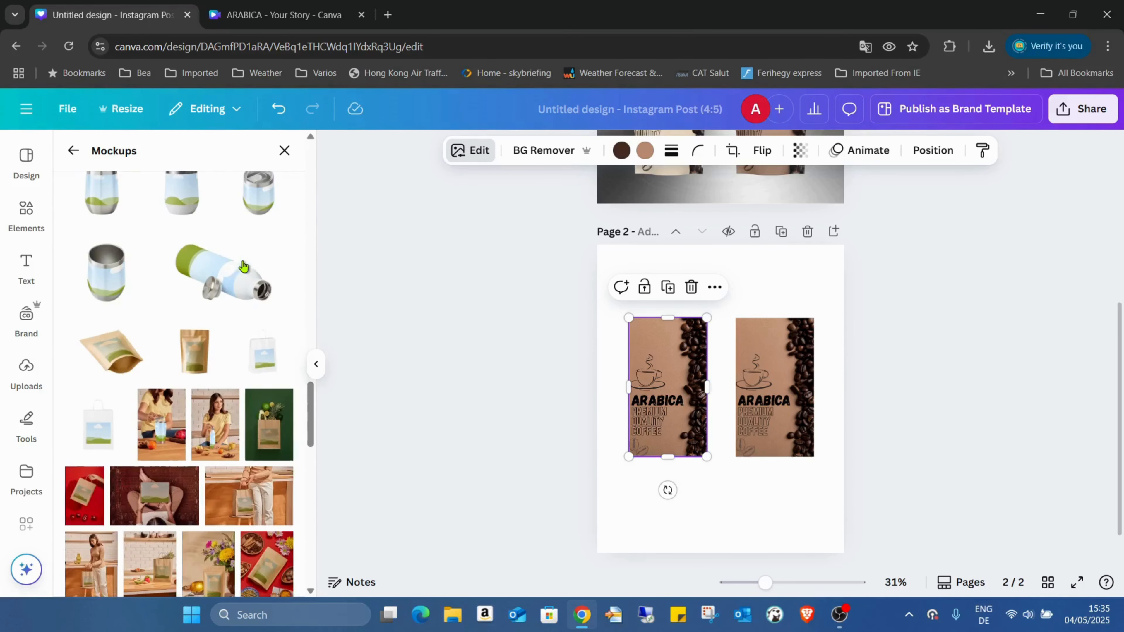
left_click(119, 359)
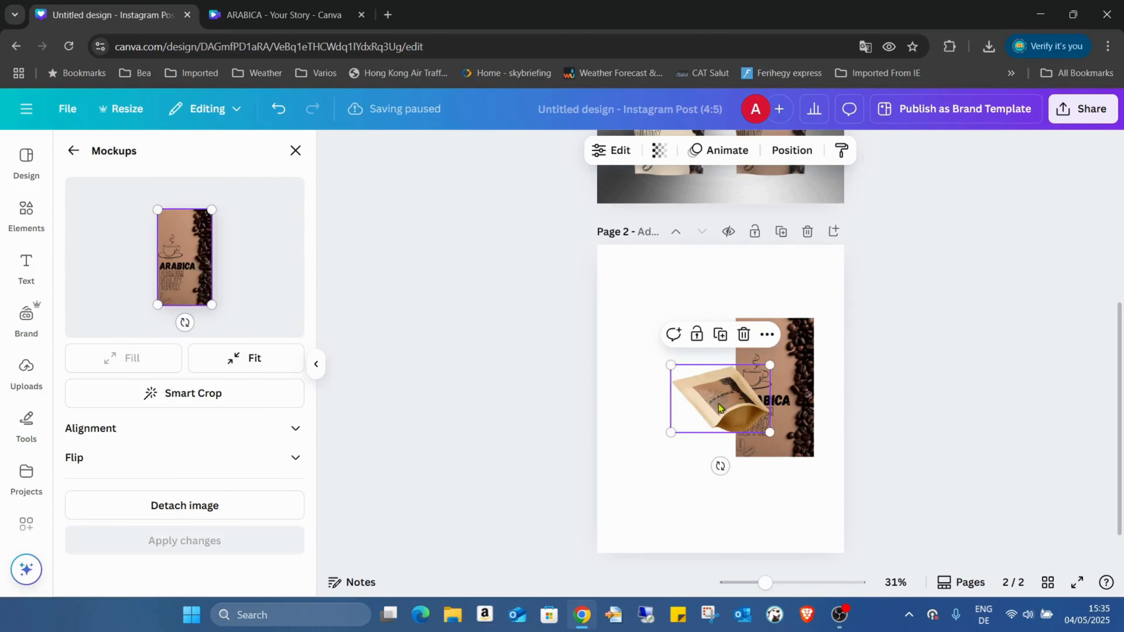
left_click_drag(708, 398, 649, 387)
Turn the right label into a standing kraft pouch mockup, moved up and enlarged.
left_click(767, 391)
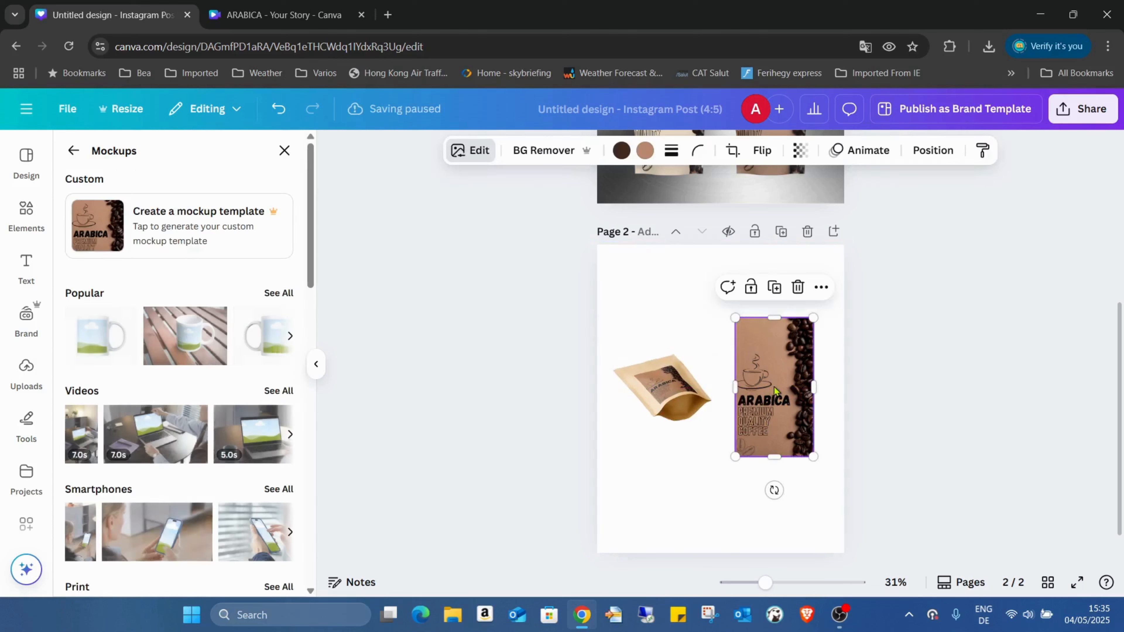
scroll(202, 312, "down", 15)
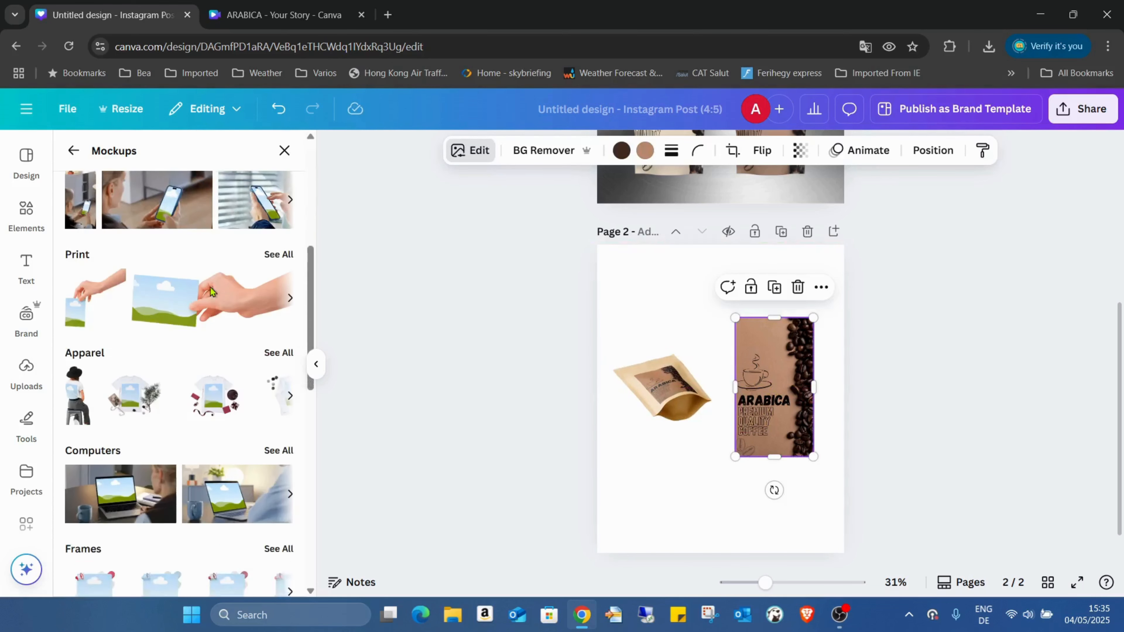
scroll(210, 292, "down", 3)
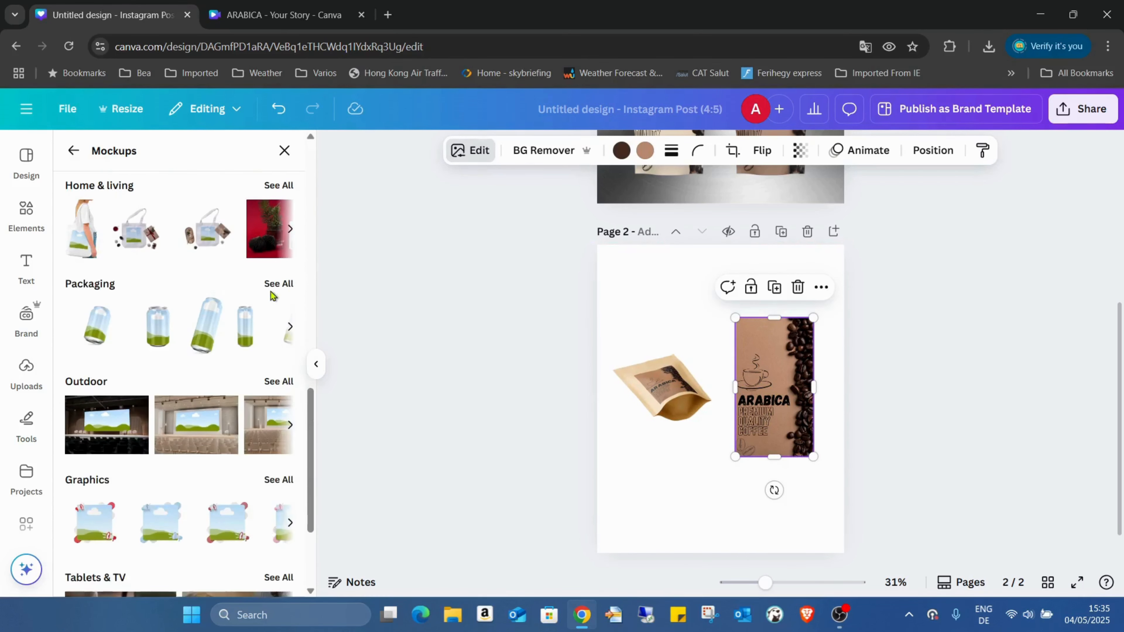
left_click(277, 283)
scroll(228, 297, "down", 5)
scroll(228, 297, "down", 10)
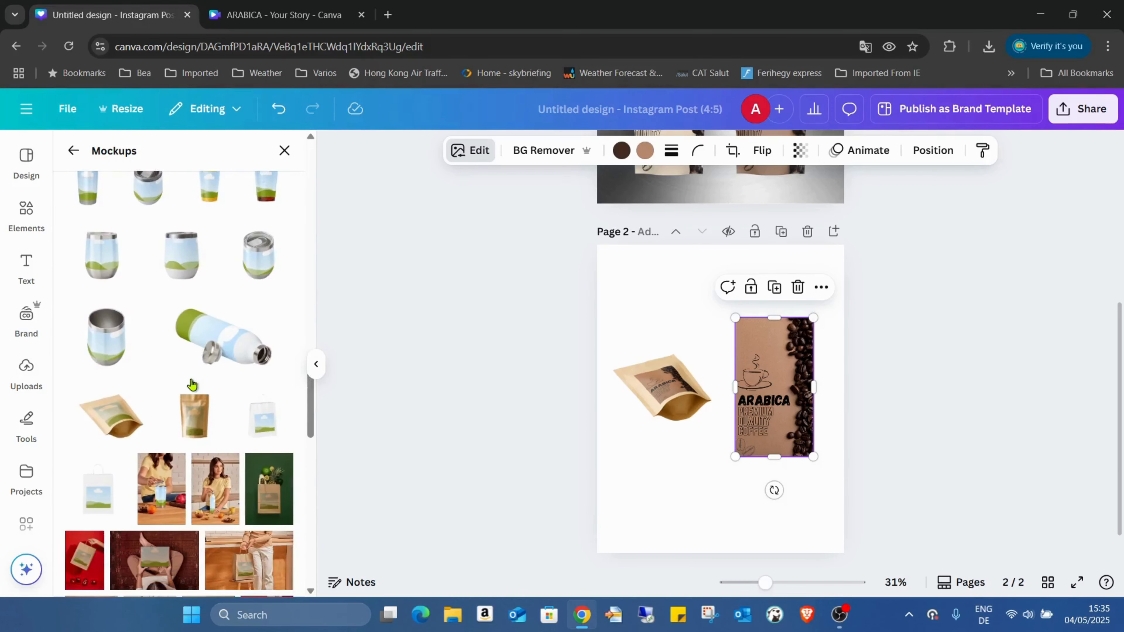
left_click(197, 423)
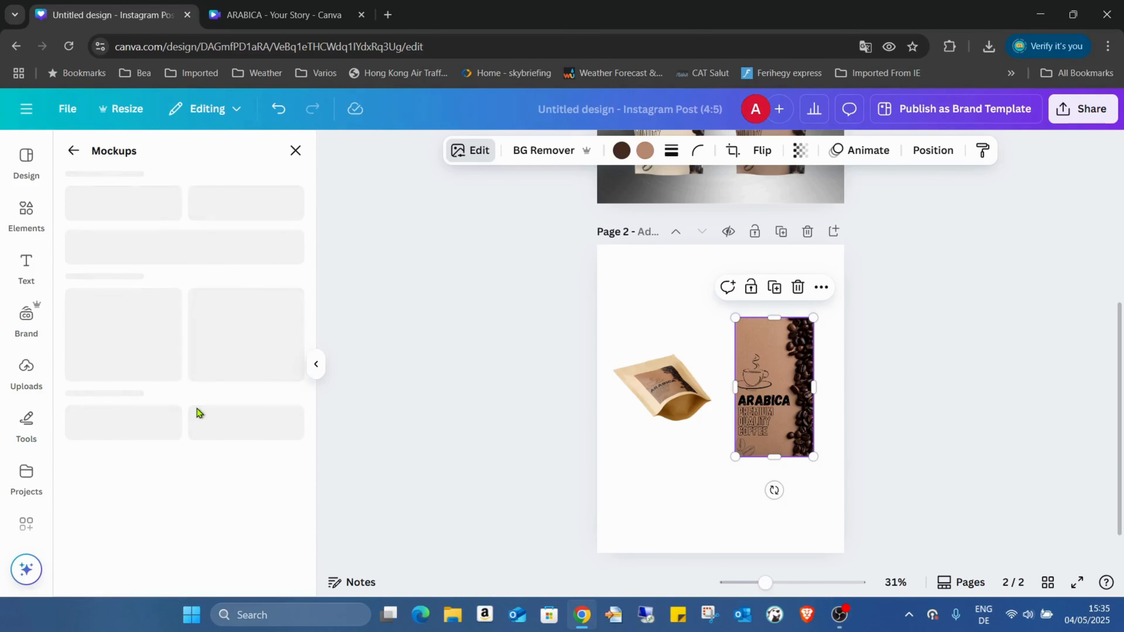
left_click_drag(700, 447, 748, 435)
left_click_drag(811, 453, 803, 430)
Raise the standing pouch, move the lying pouch lower and enlarge it, then preview full screen.
left_click(653, 410)
left_click_drag(741, 391, 742, 349)
left_click_drag(660, 390, 659, 468)
left_click_drag(711, 497, 777, 542)
left_click(761, 397)
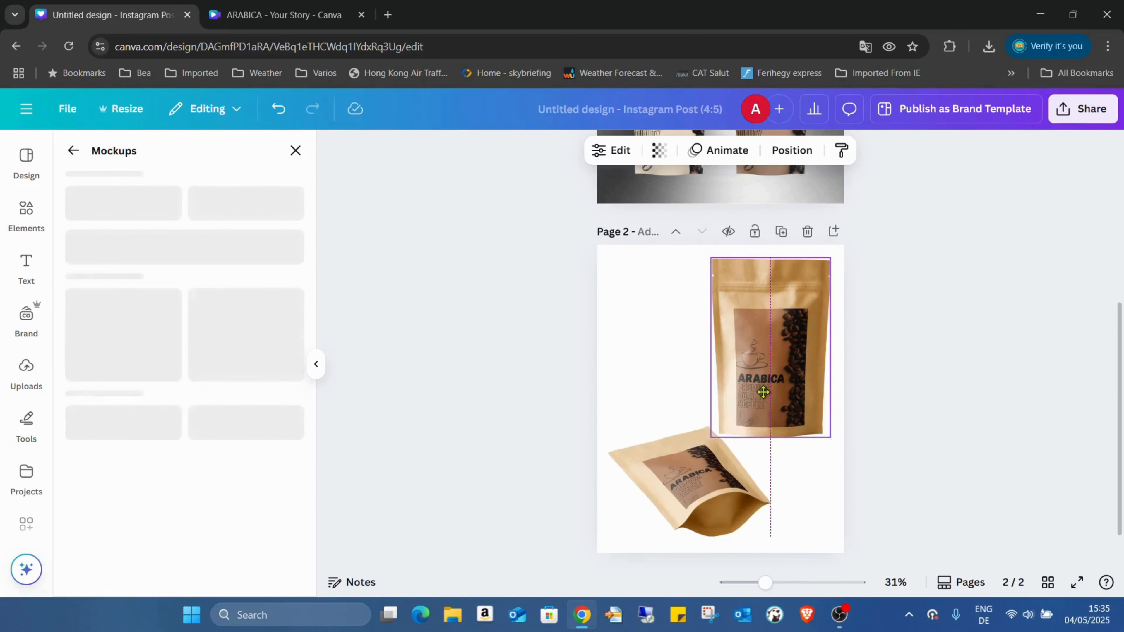
left_click(1082, 579)
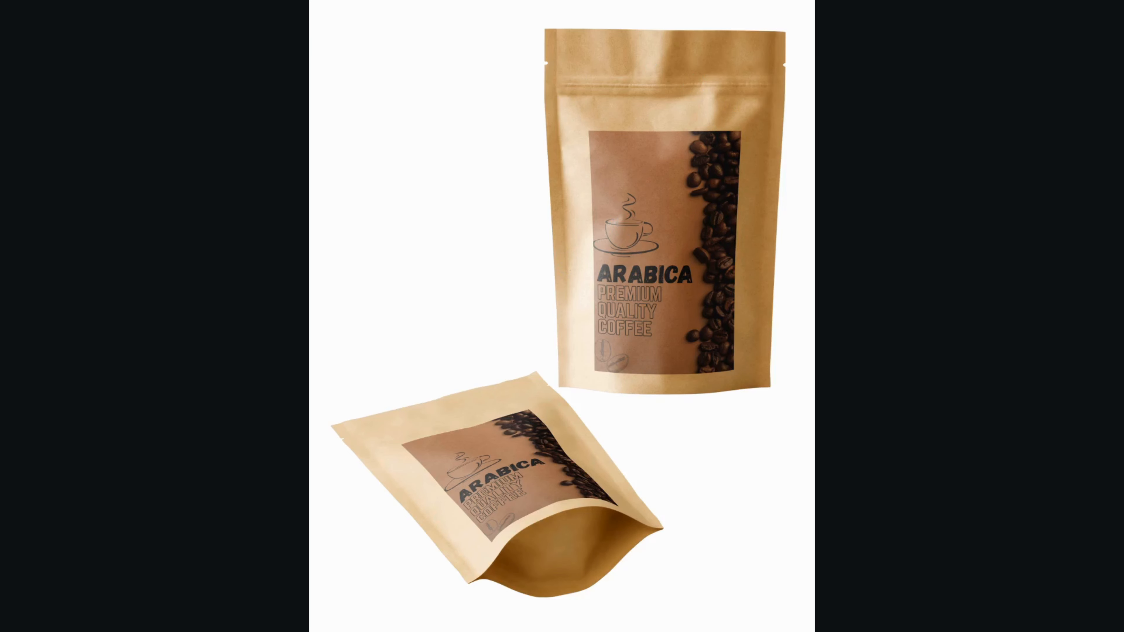
Exit the full-screen preview of page 2's kraft pouches with Esc.
key("Escape")
scroll(717, 402, "down", 1)
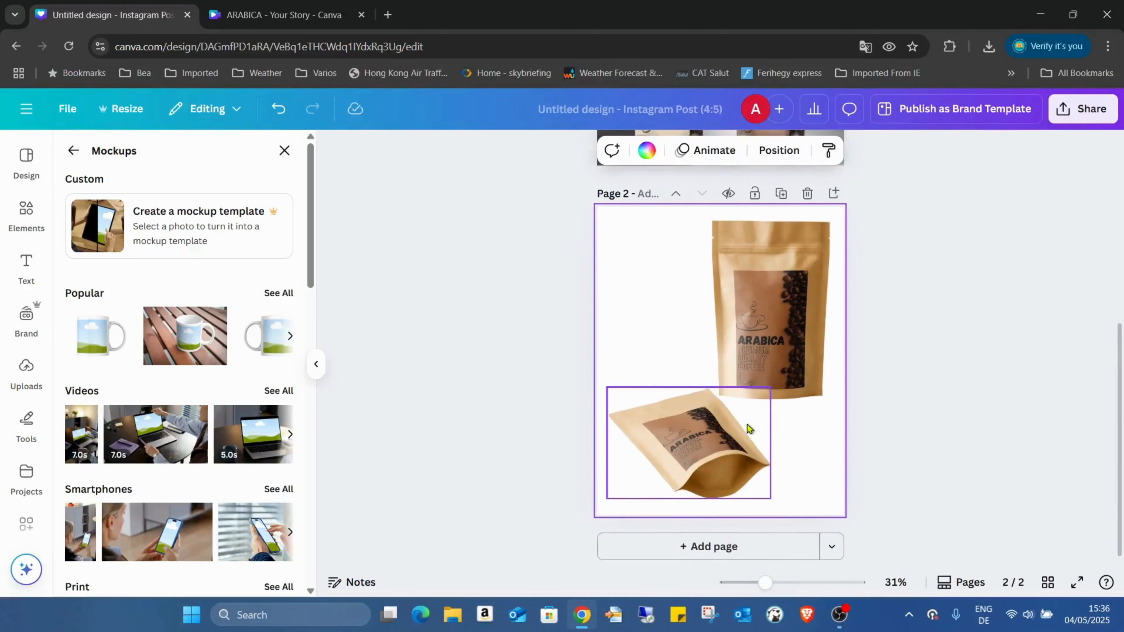
Add page 3 and place a shrunken brown ARABICA label on its right side.
left_click(727, 542)
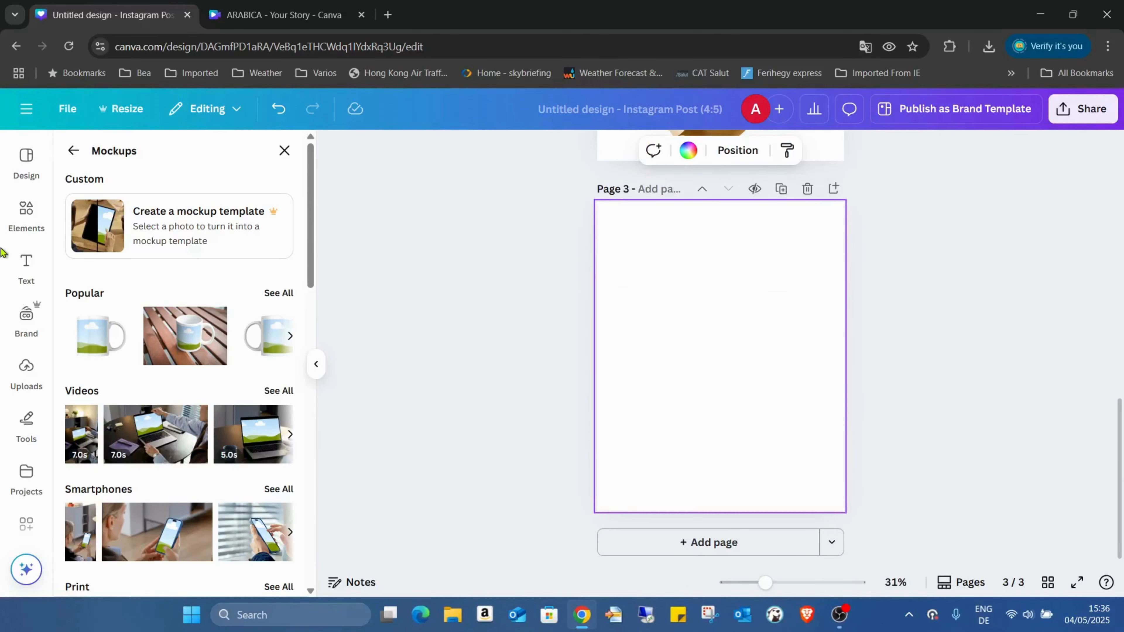
left_click(38, 362)
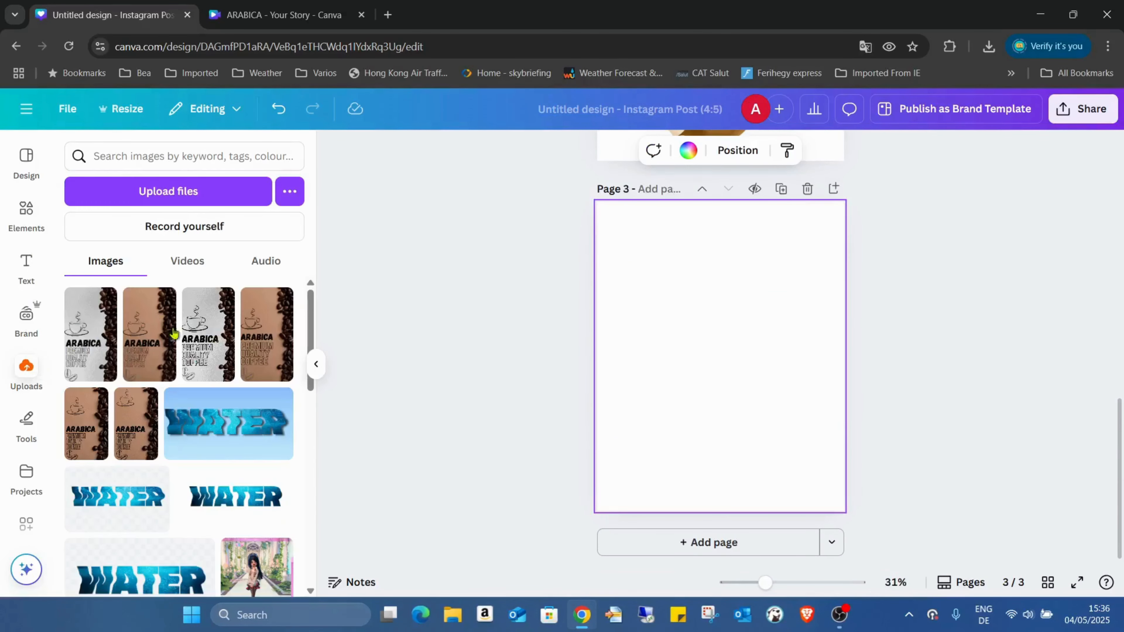
left_click(159, 344)
left_click_drag(719, 315, 734, 313)
left_click_drag(799, 471, 767, 394)
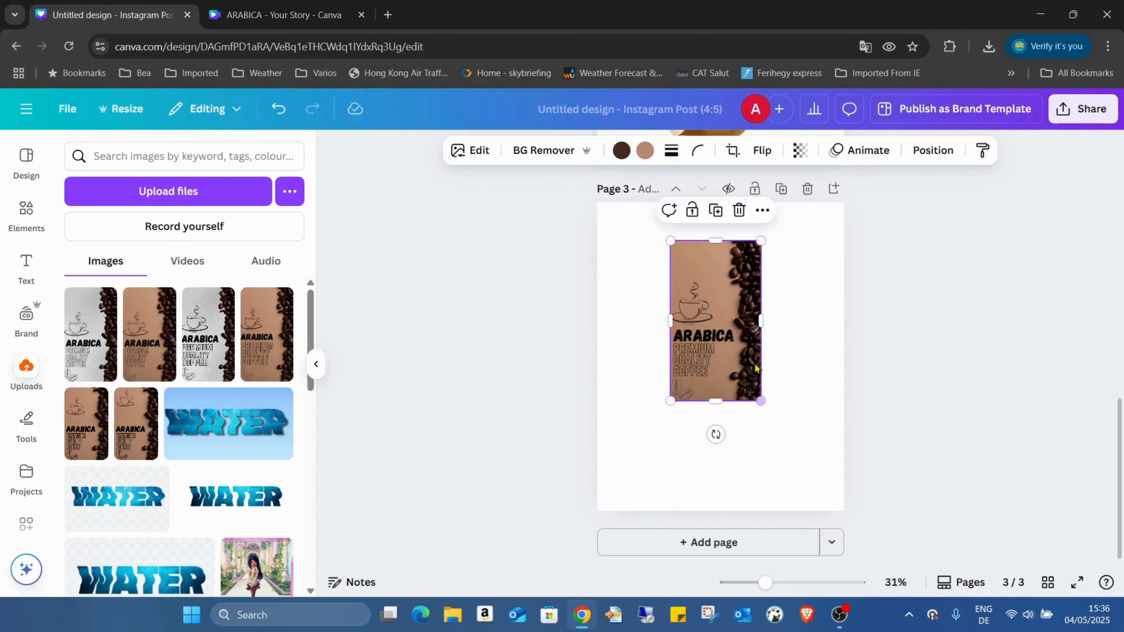
left_click_drag(719, 326, 783, 361)
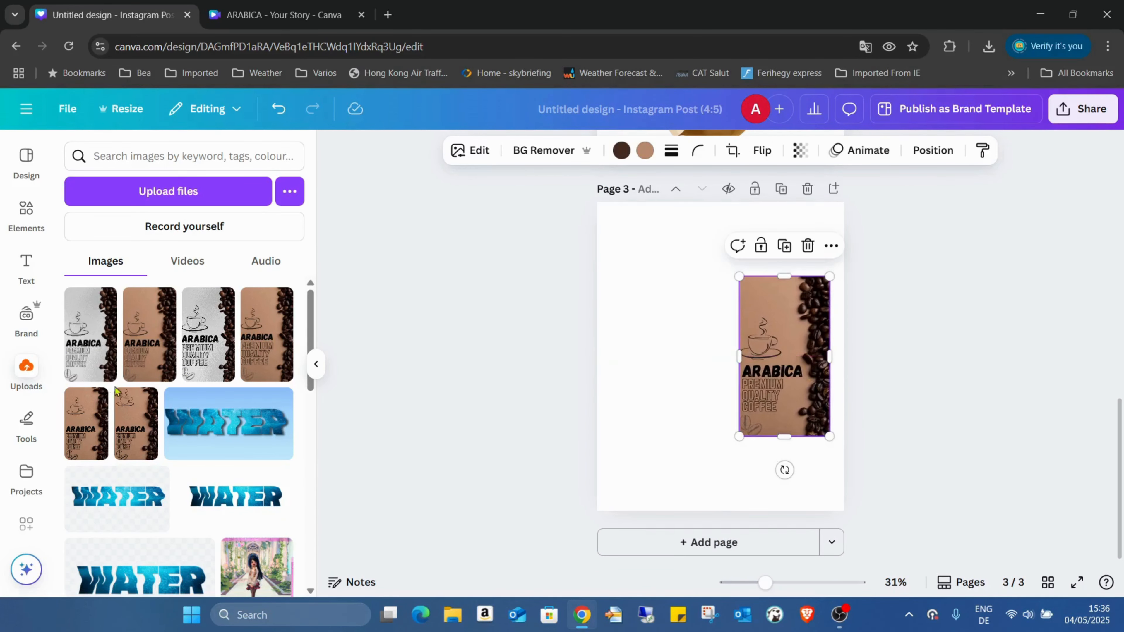
Add the grey ARABICA label left of the brown one, sized to match it.
left_click(94, 335)
left_click_drag(784, 241, 738, 328)
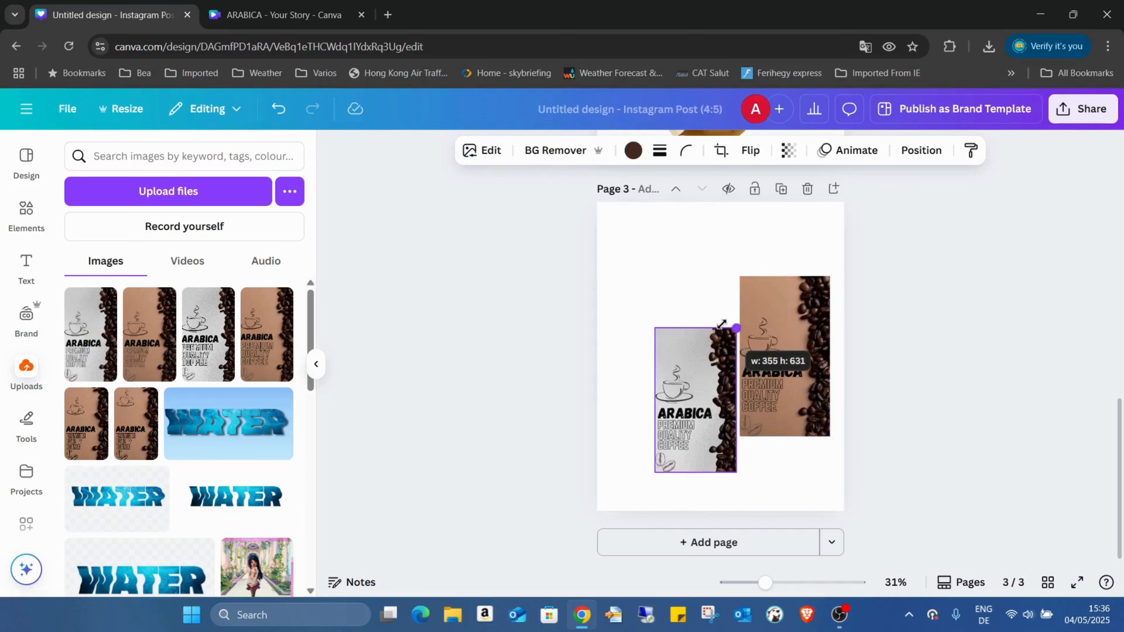
left_click_drag(710, 363, 670, 306)
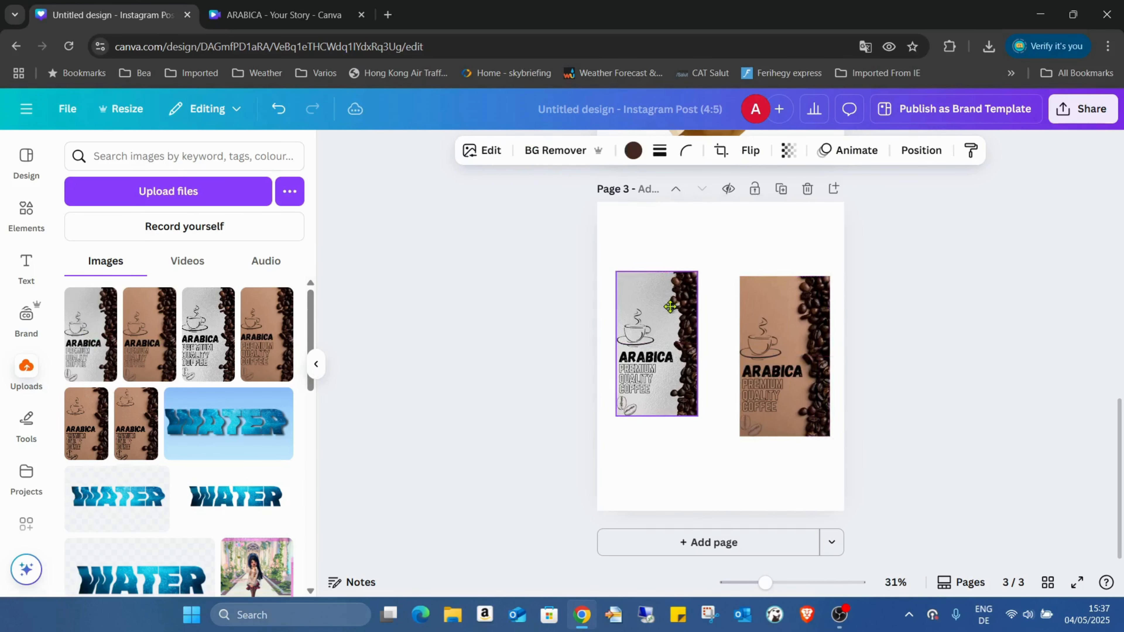
left_click_drag(699, 416, 710, 436)
left_click(745, 467)
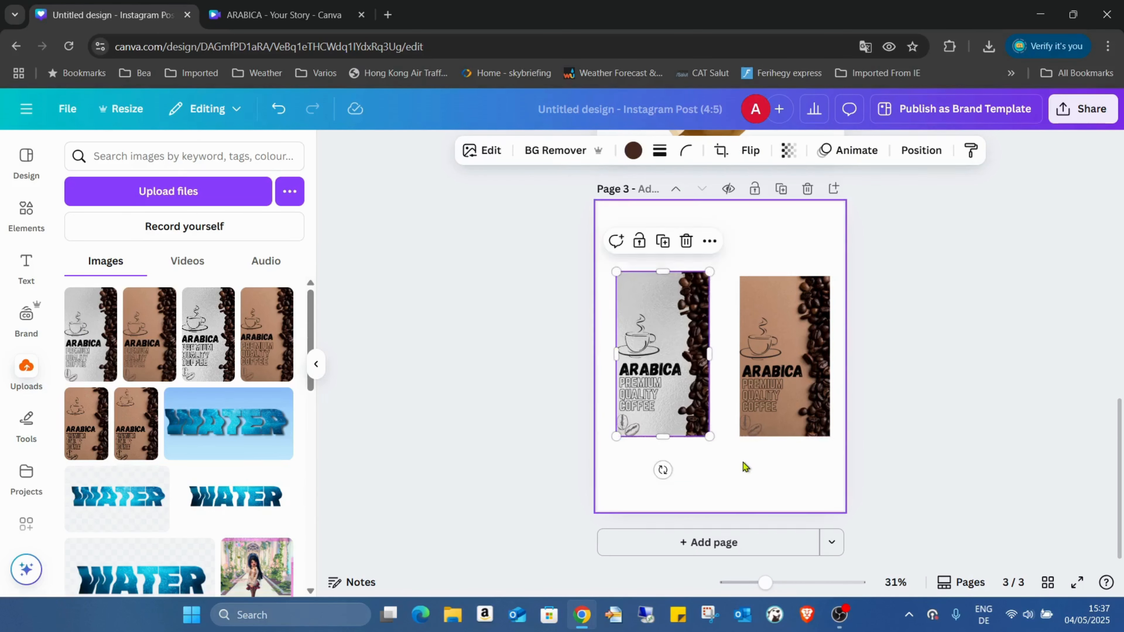
left_click(823, 337)
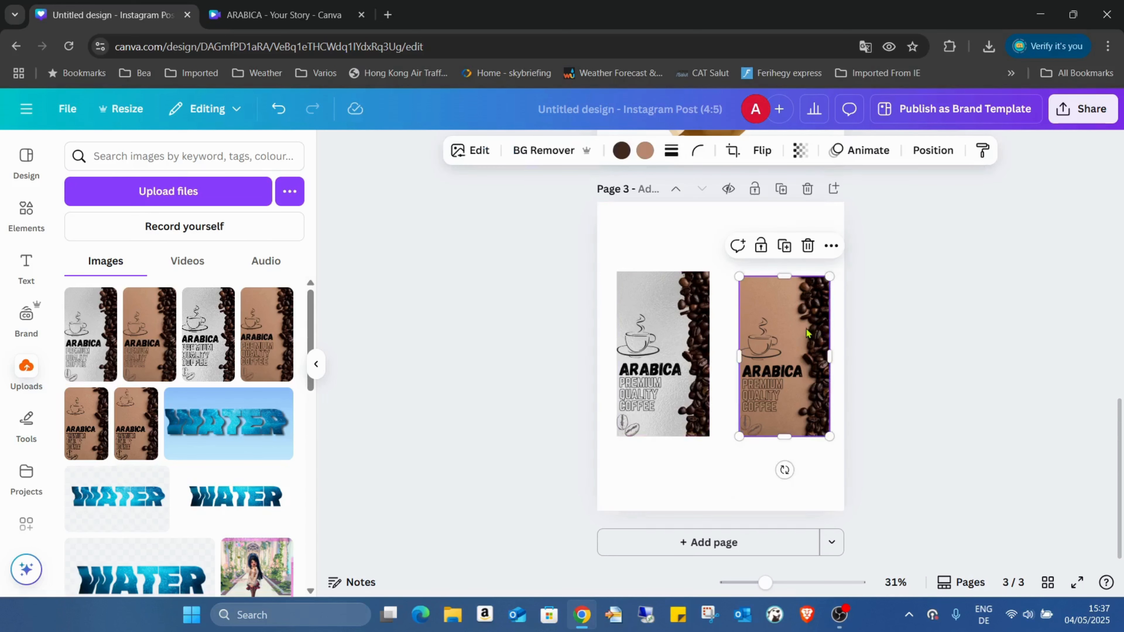
Apply a kraft pouch packaging mockup to the brown label, enlarging and raising the label area.
left_click(473, 150)
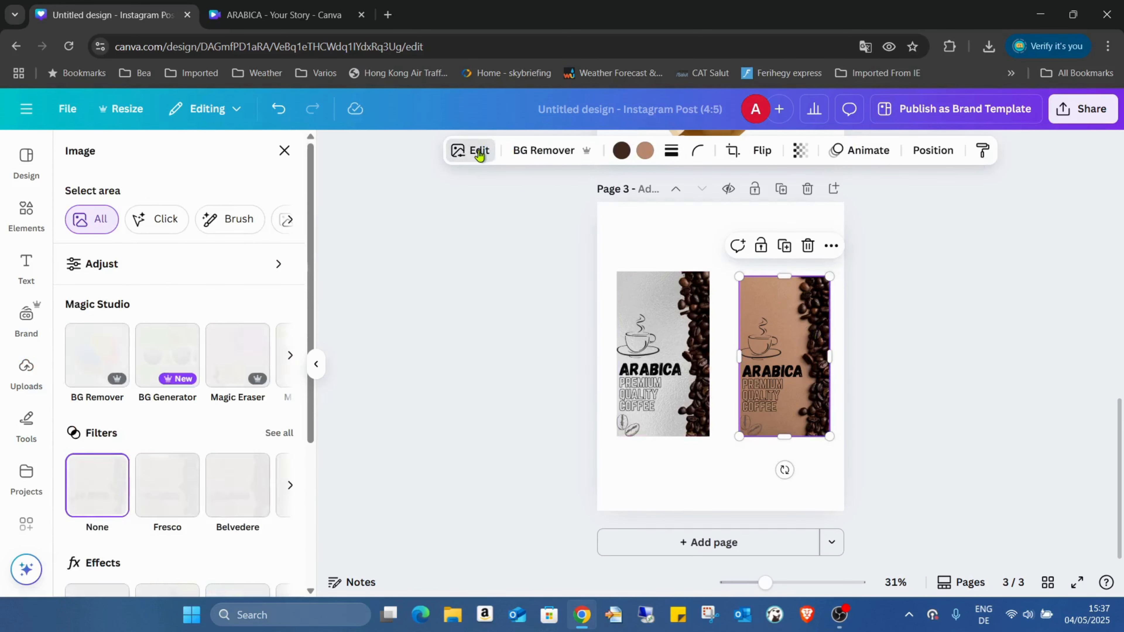
scroll(171, 315, "down", 5)
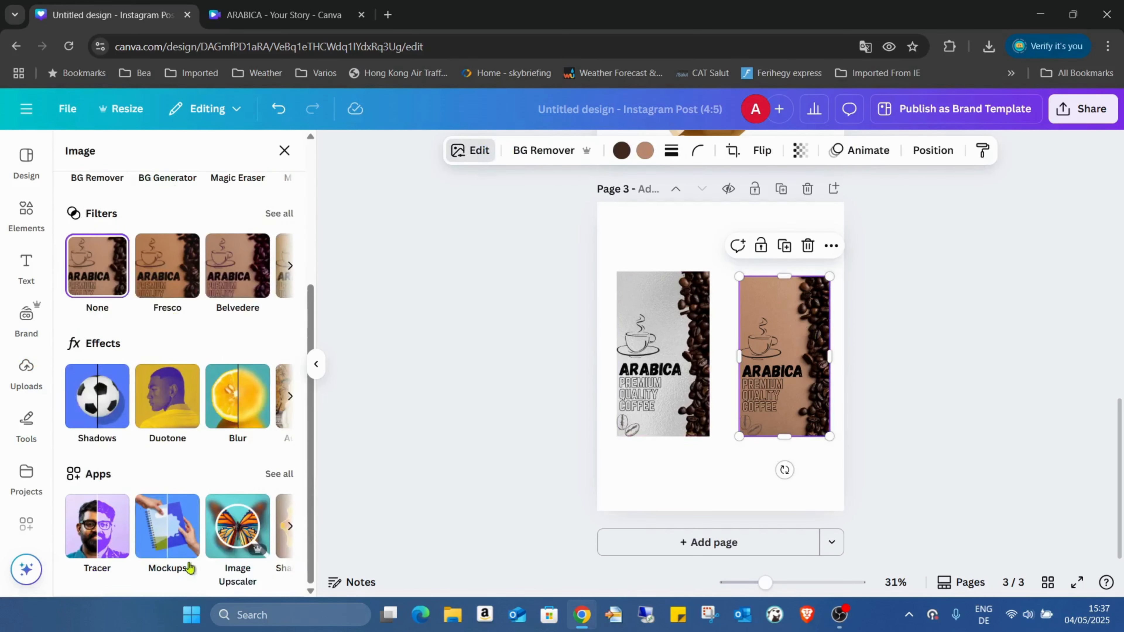
left_click(167, 527)
scroll(191, 266, "down", 15)
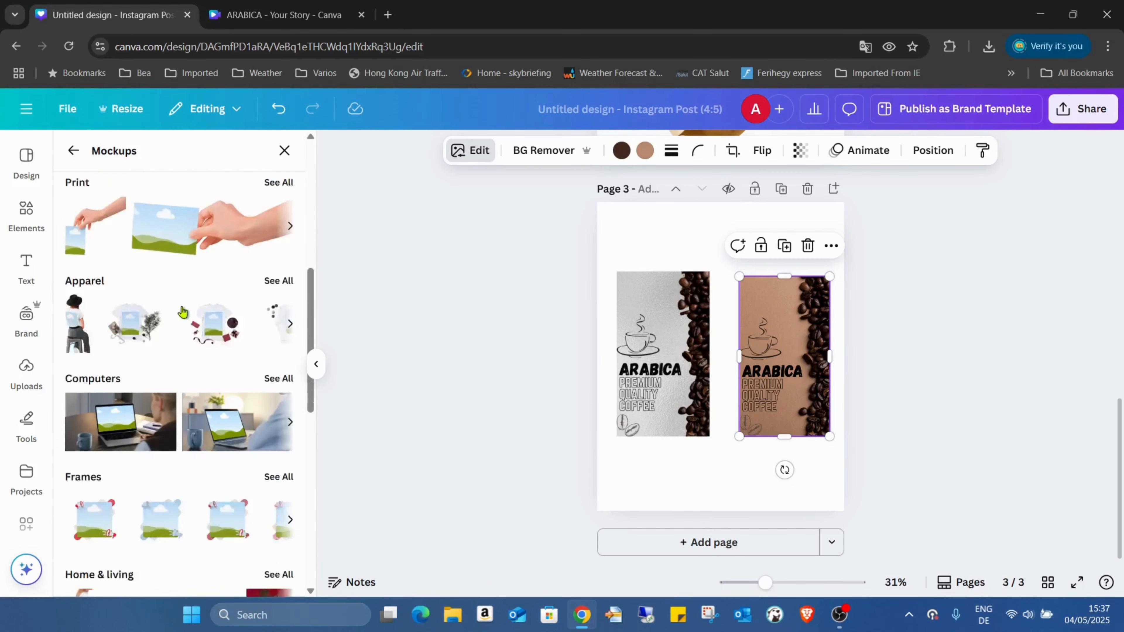
scroll(190, 305, "down", 5)
left_click(278, 301)
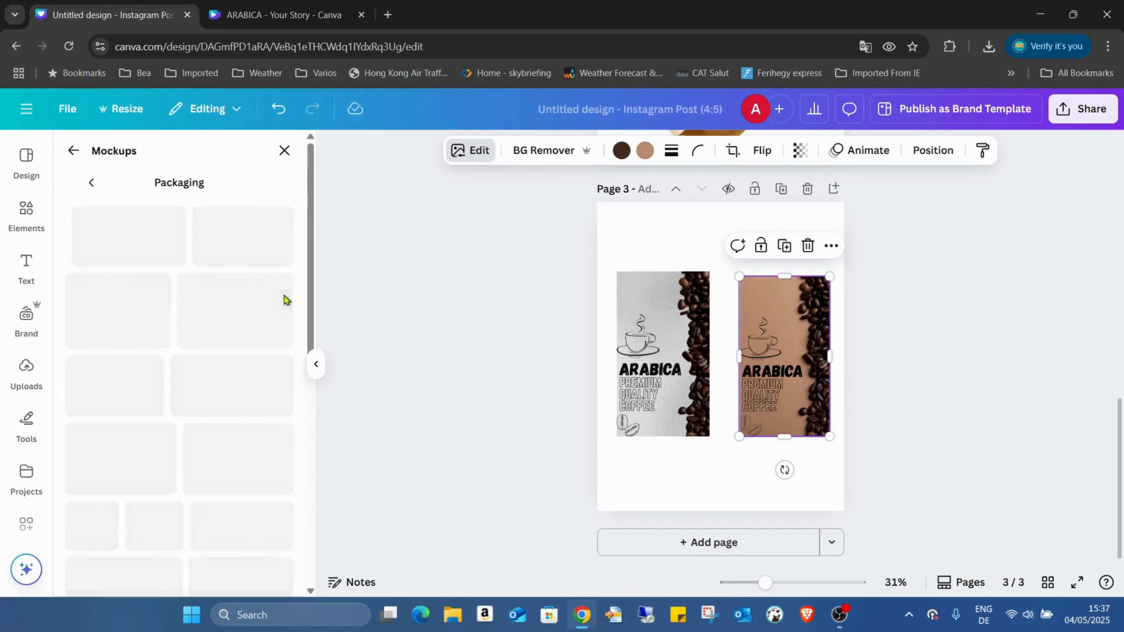
scroll(233, 321, "down", 8)
scroll(219, 273, "down", 15)
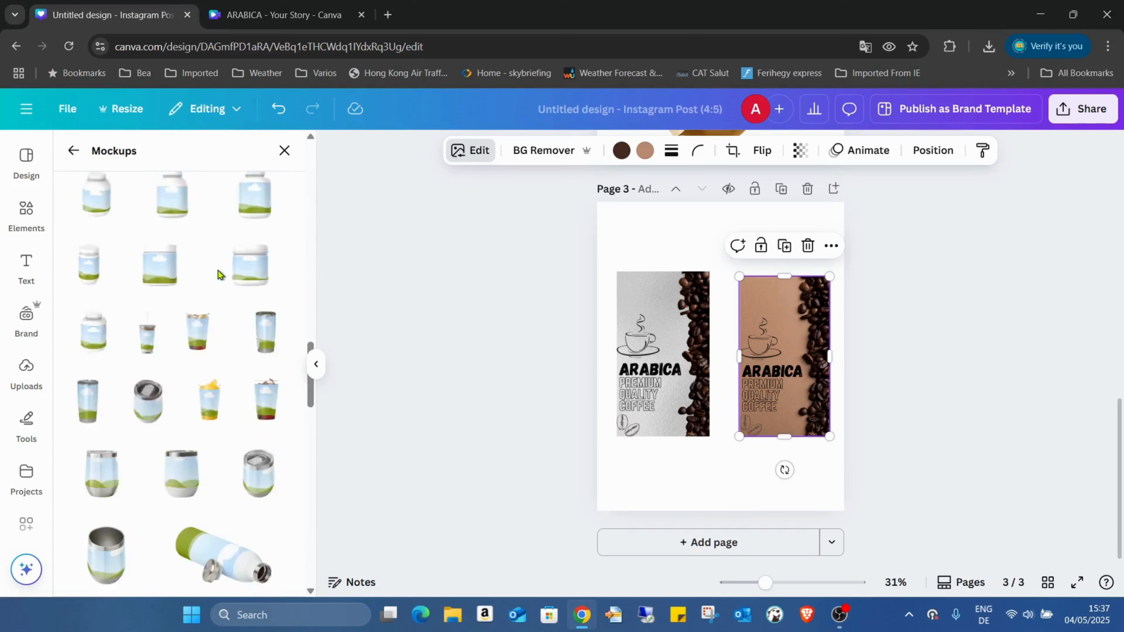
scroll(212, 255, "down", 15)
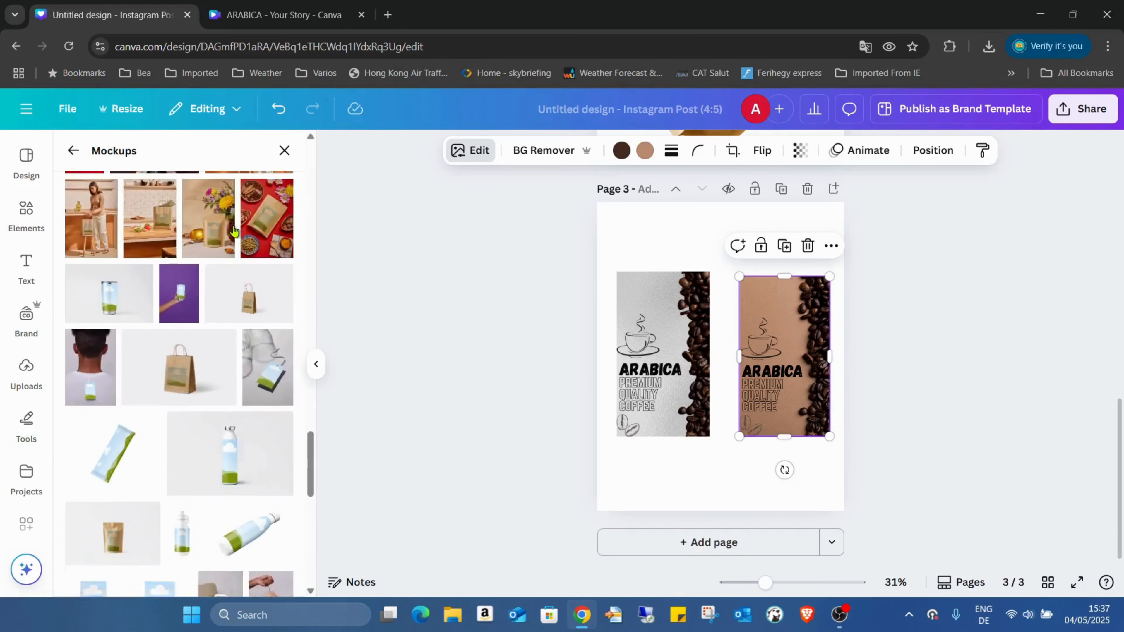
scroll(198, 262, "down", 3)
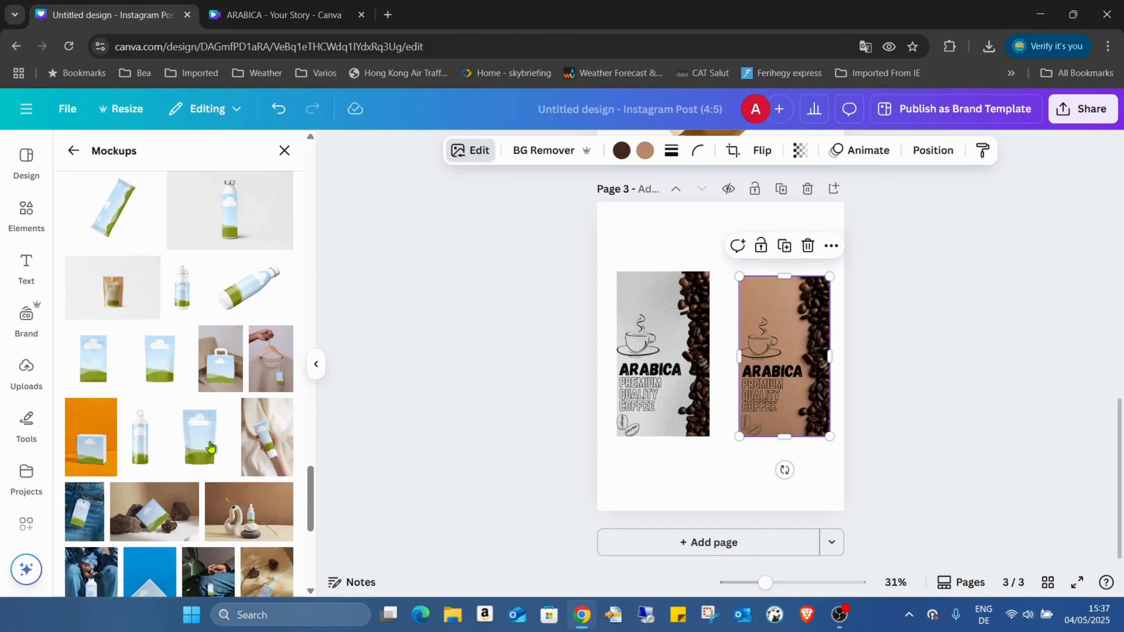
left_click(211, 444)
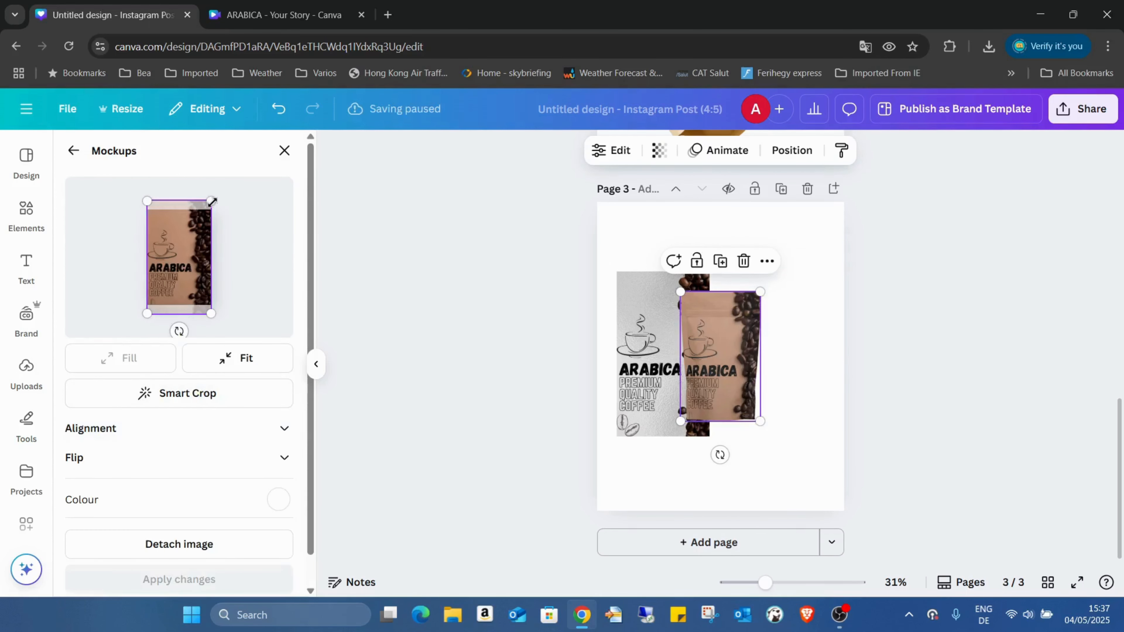
left_click_drag(212, 201, 215, 194)
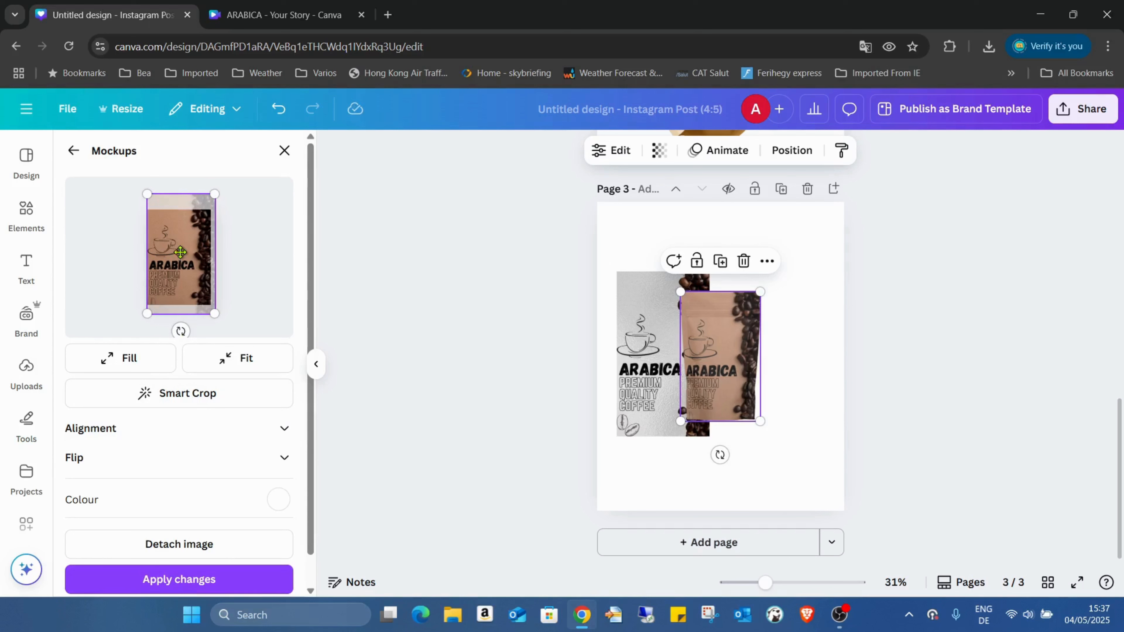
left_click_drag(180, 252, 182, 245)
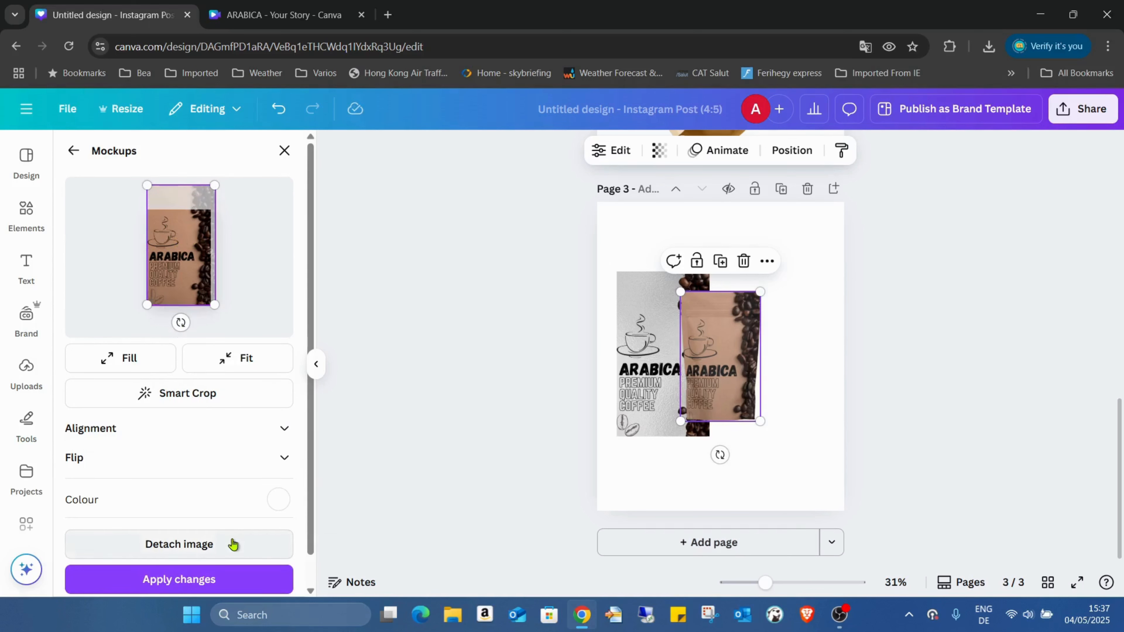
left_click(237, 574)
Move the kraft pouch into place and enlarge it to about 457 × 746.
left_click_drag(737, 351, 786, 326)
left_click_drag(806, 395, 831, 437)
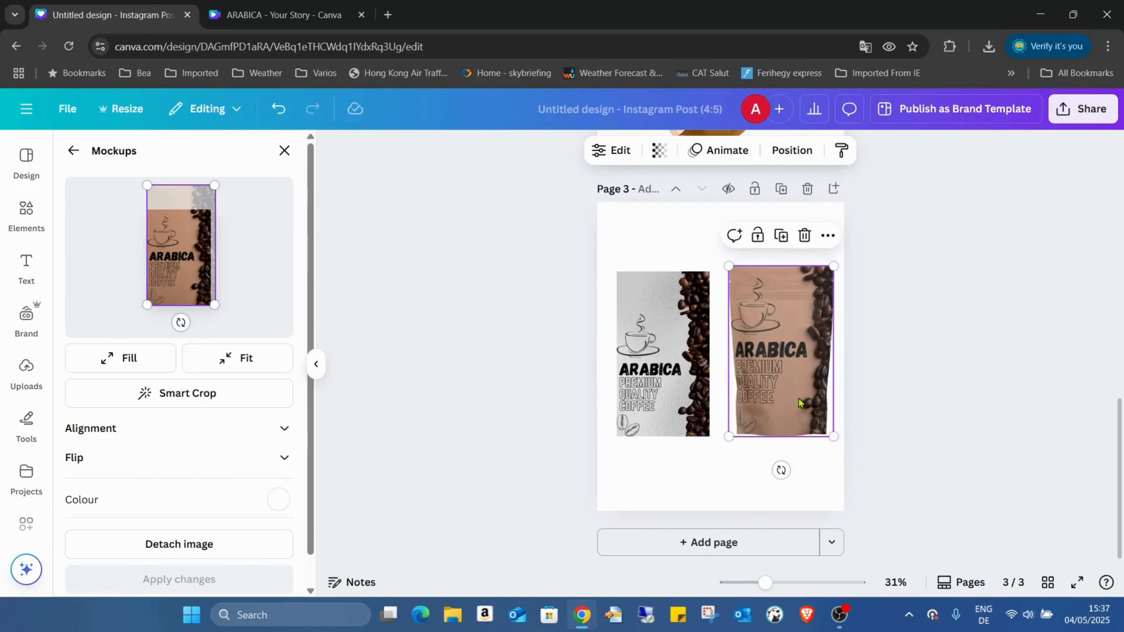
left_click(261, 15)
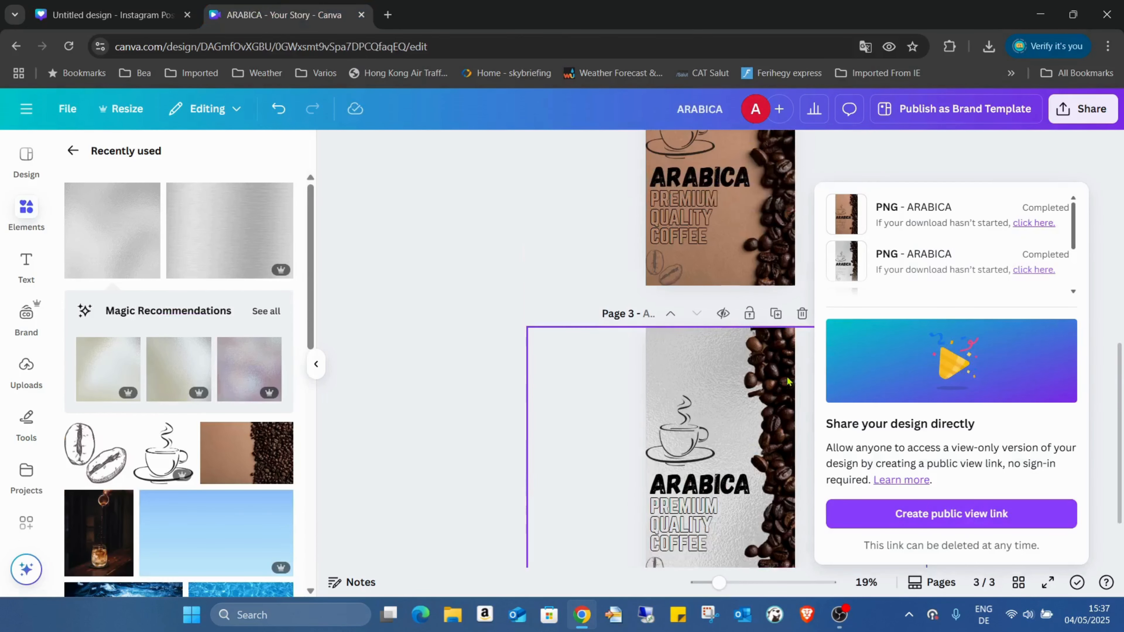
scroll(787, 380, "up", 3)
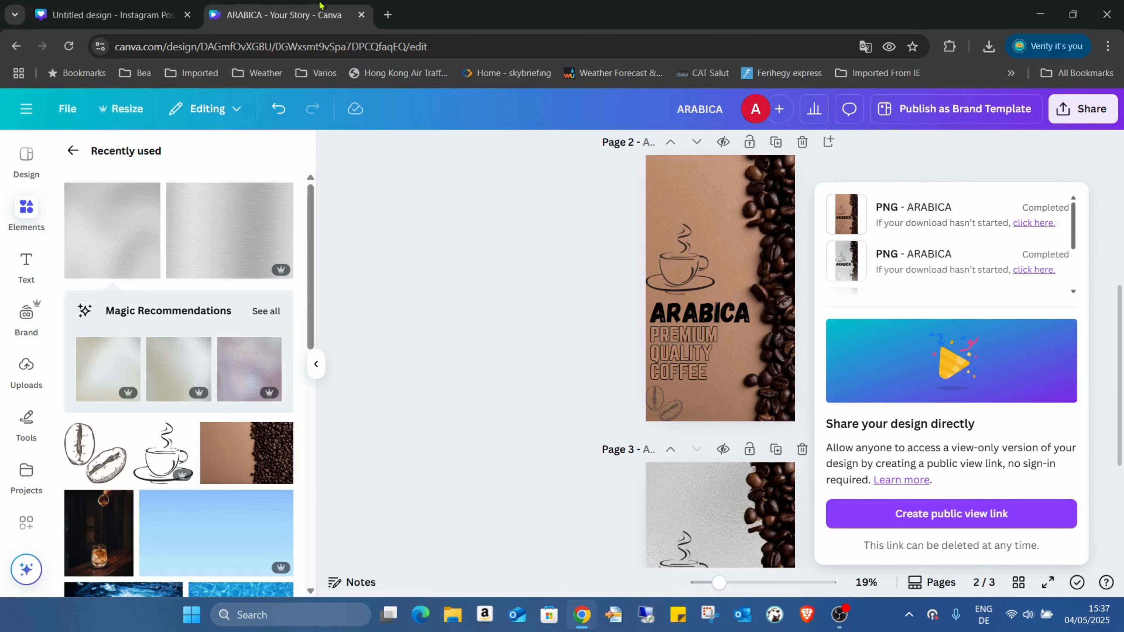
left_click(118, 18)
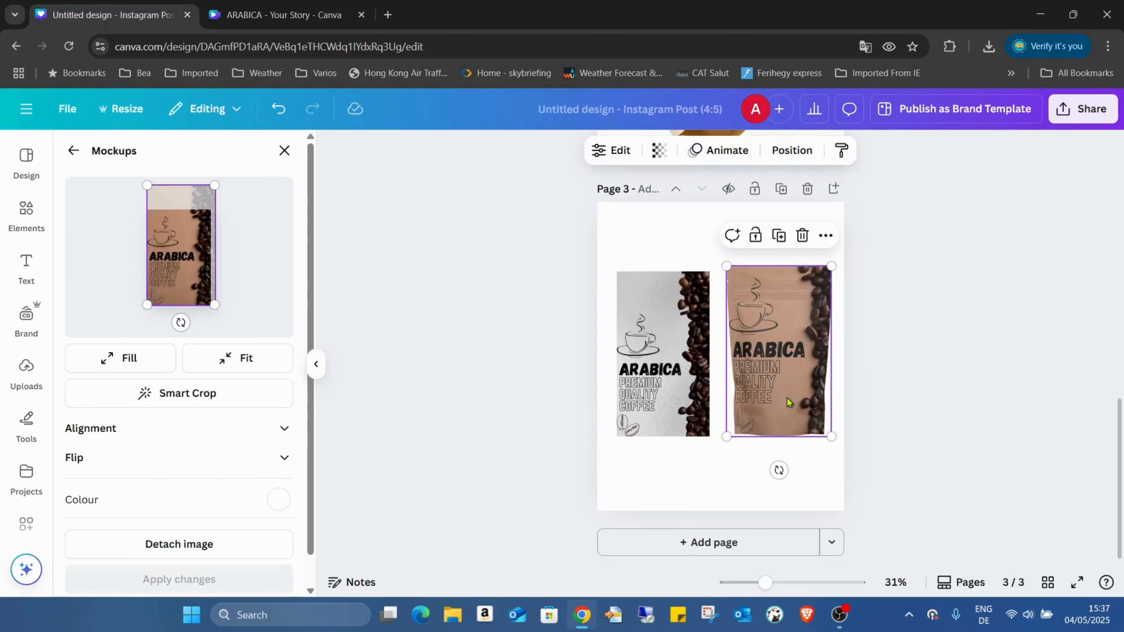
left_click(1076, 584)
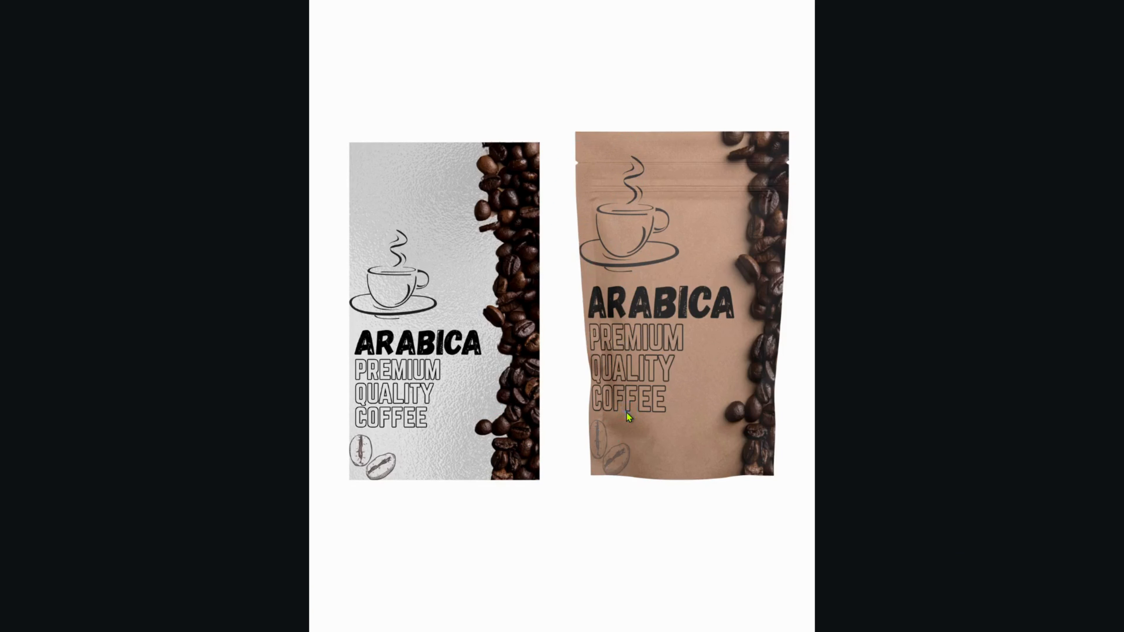
key("Escape")
left_click(652, 333)
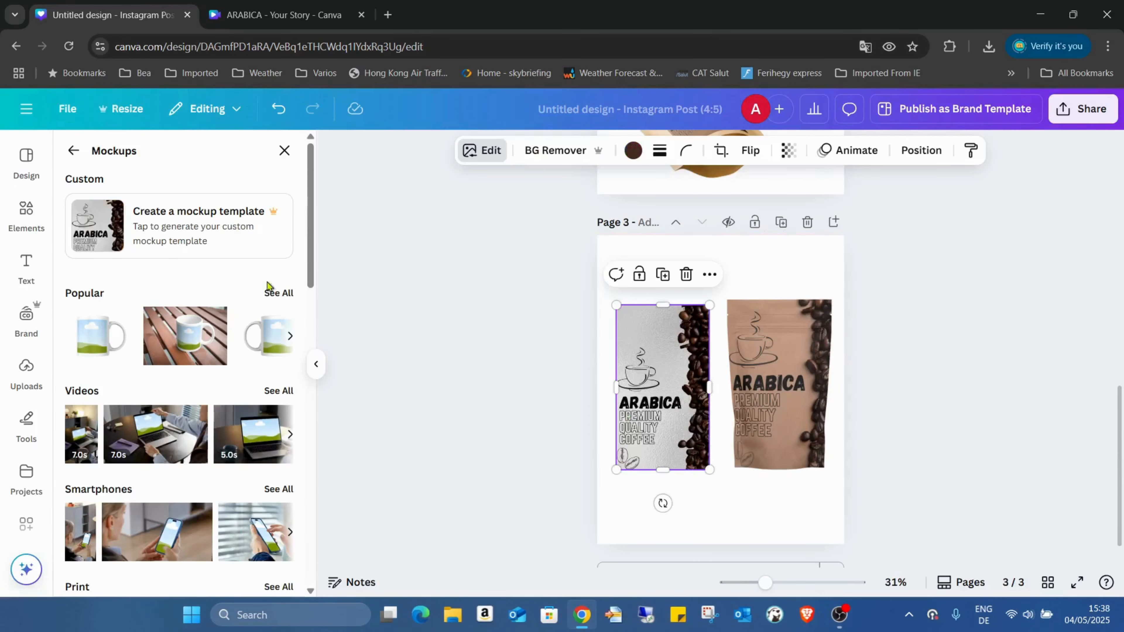
Apply a pouch packaging mockup to the grey label, raising and enlarging the label area.
scroll(242, 332, "down", 15)
scroll(242, 286, "down", 5)
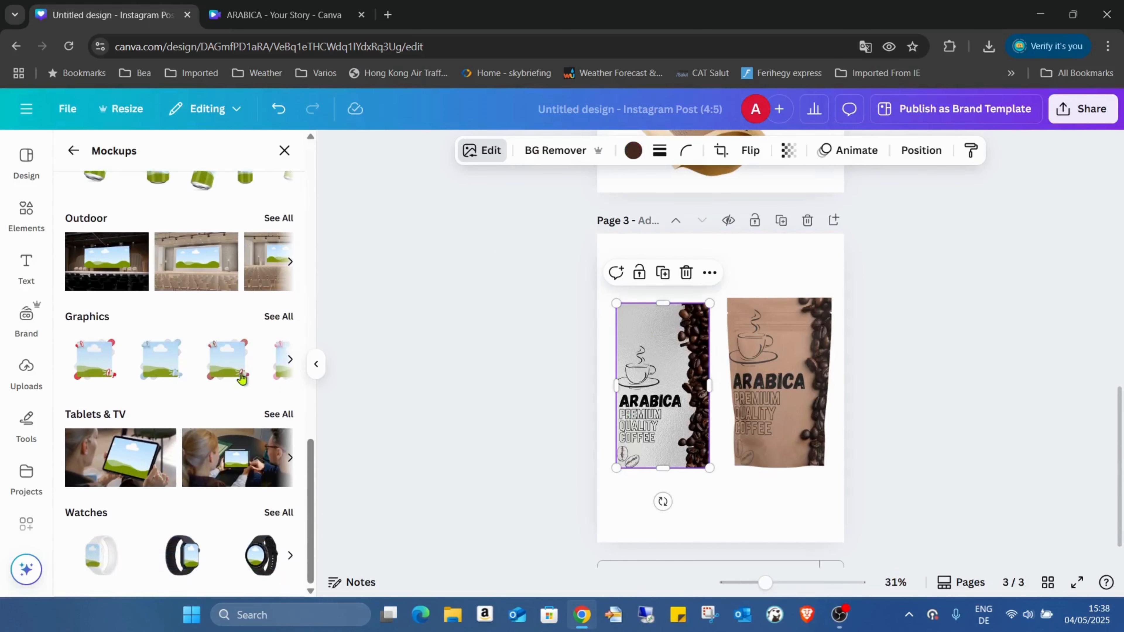
scroll(242, 377, "up", 5)
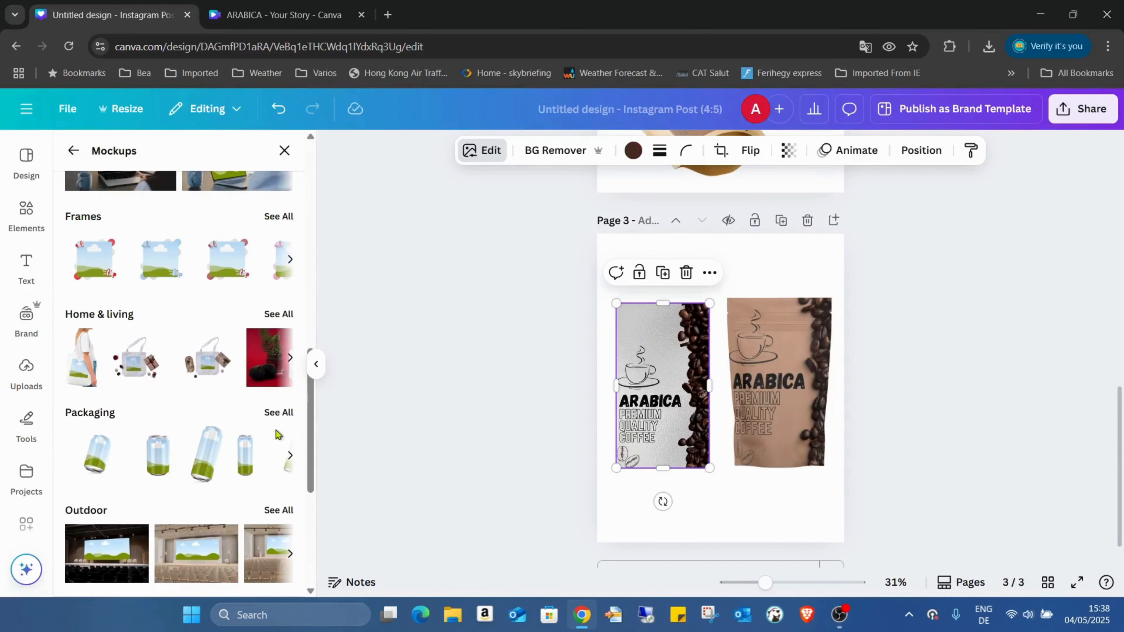
left_click(287, 416)
scroll(240, 252, "down", 10)
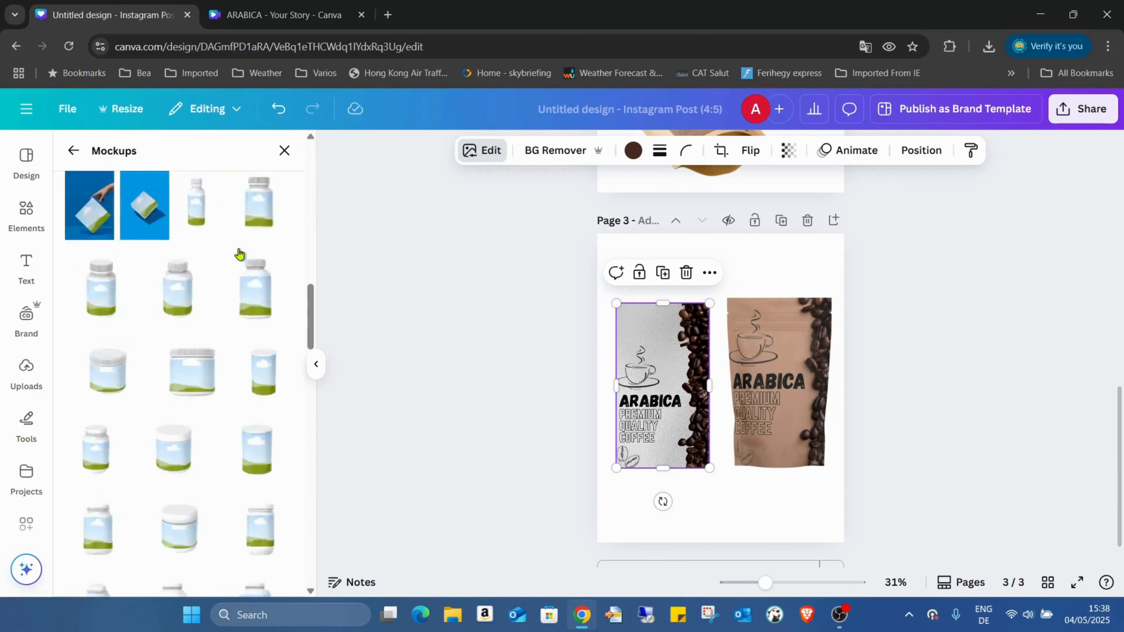
scroll(239, 254, "down", 15)
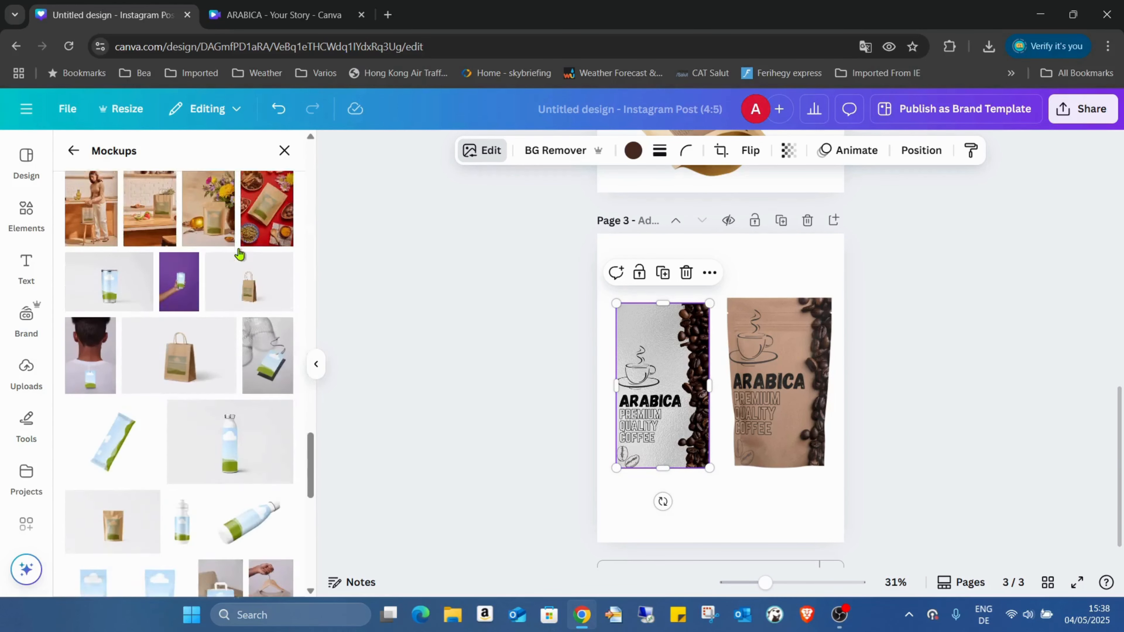
scroll(236, 211, "down", 3)
left_click(199, 410)
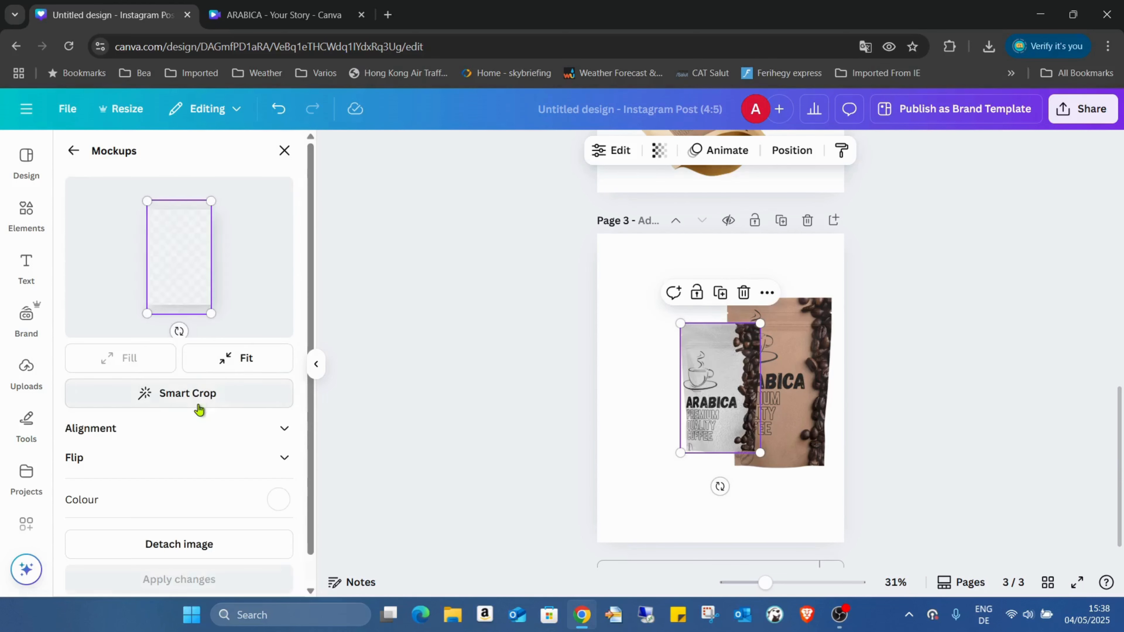
left_click_drag(194, 265, 194, 256)
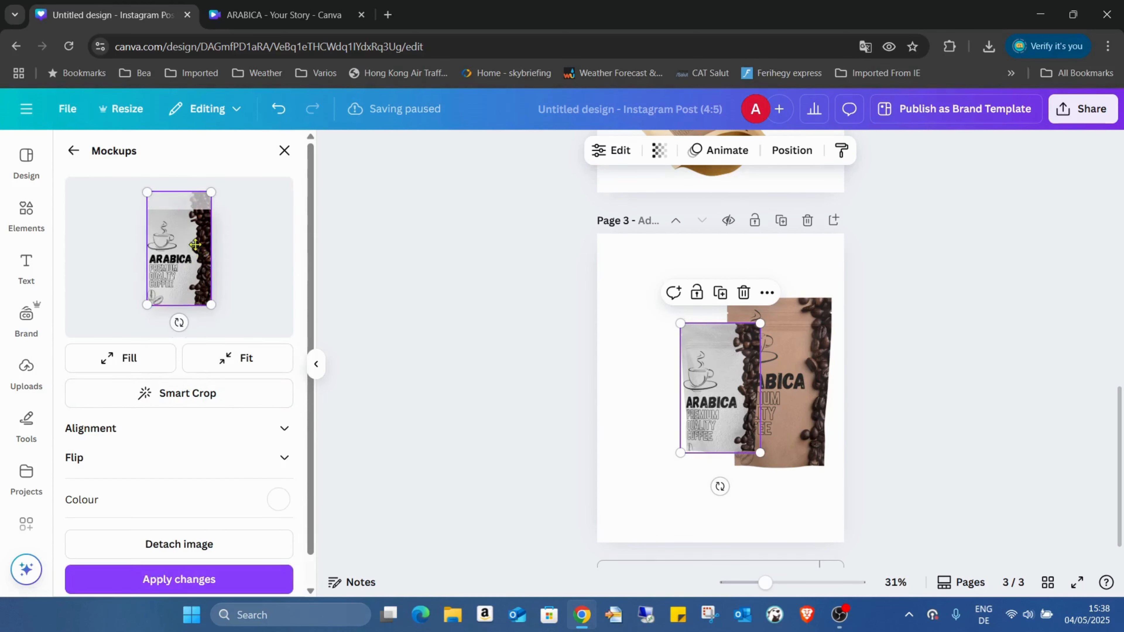
left_click_drag(210, 197, 216, 182)
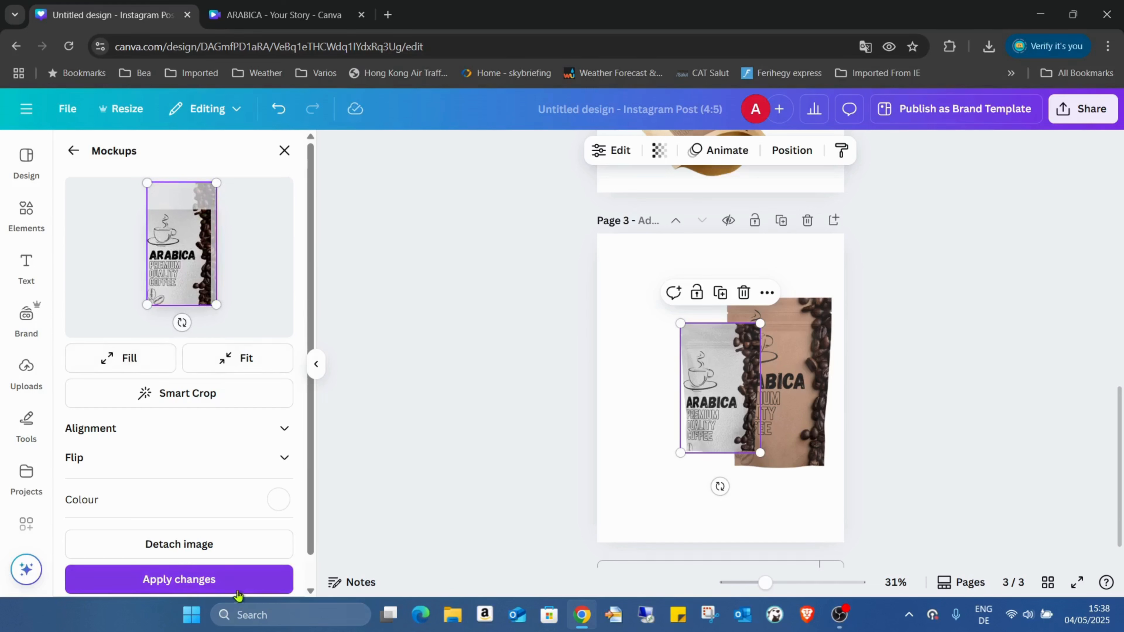
left_click(180, 579)
Resize the silver pouch to 457 × 746 beside the kraft one, then preview full screen.
left_click_drag(731, 402, 635, 352)
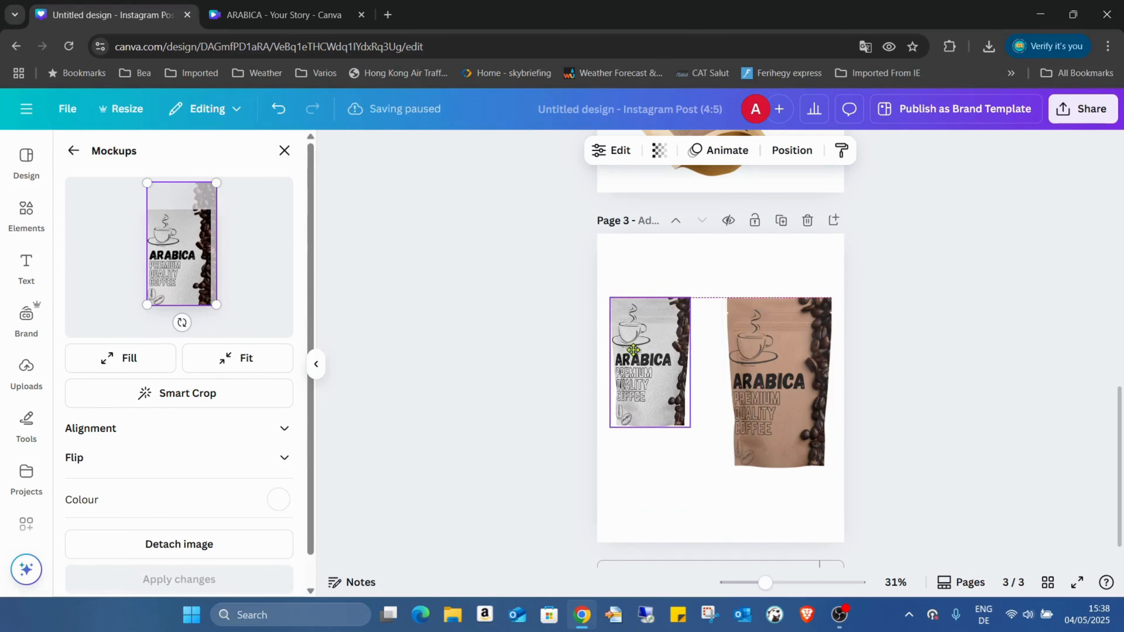
left_click_drag(691, 426, 725, 464)
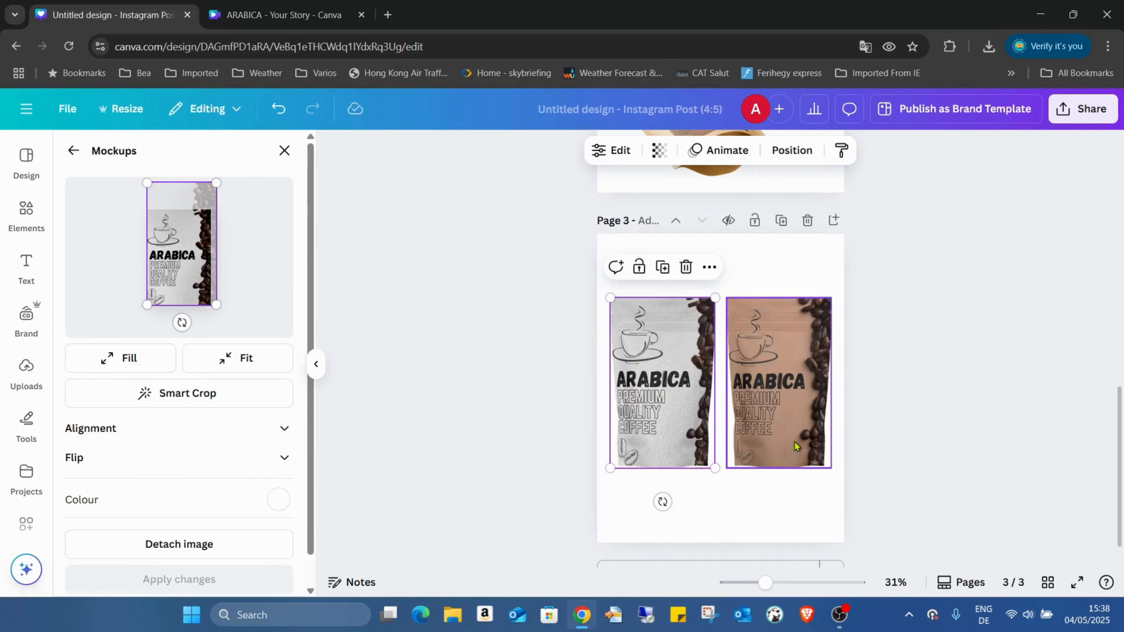
left_click(1077, 583)
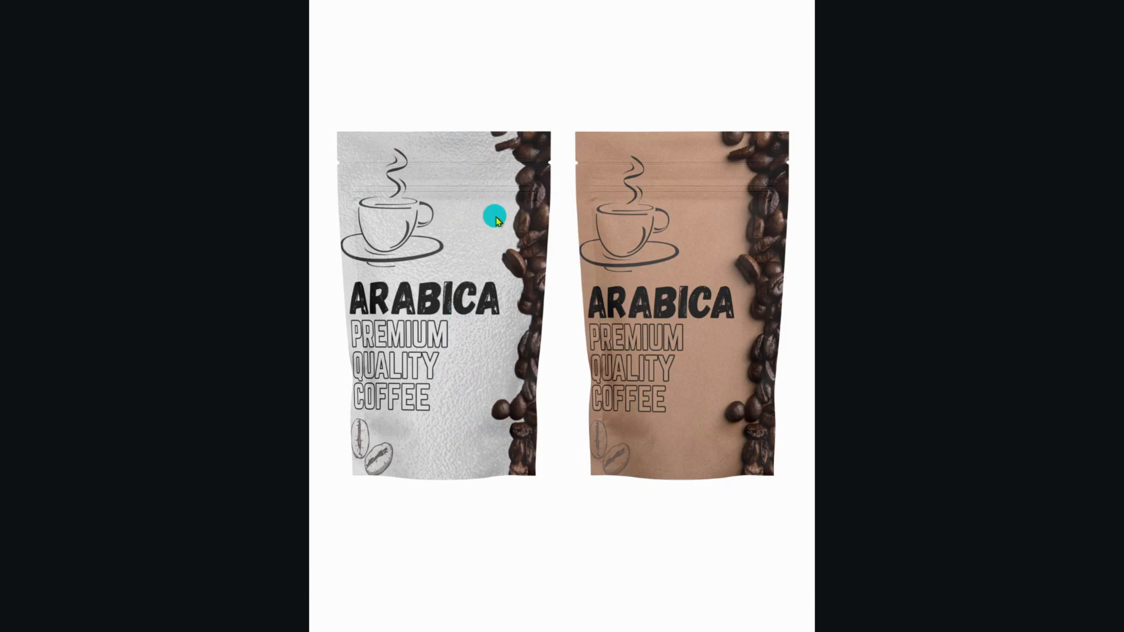
Press Esc to exit the full-screen preview of page 3's two pouches.
mouse_move(475, 59)
key("Escape")
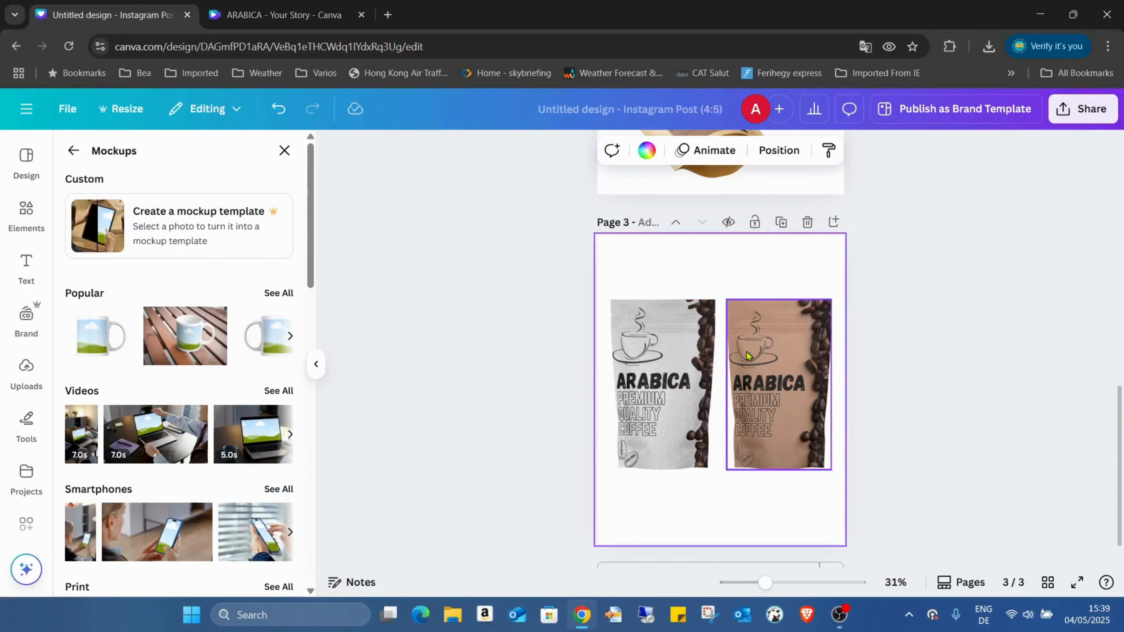
Add a fourth page and place the brown ARABICA label image on it.
scroll(747, 355, "down", 1)
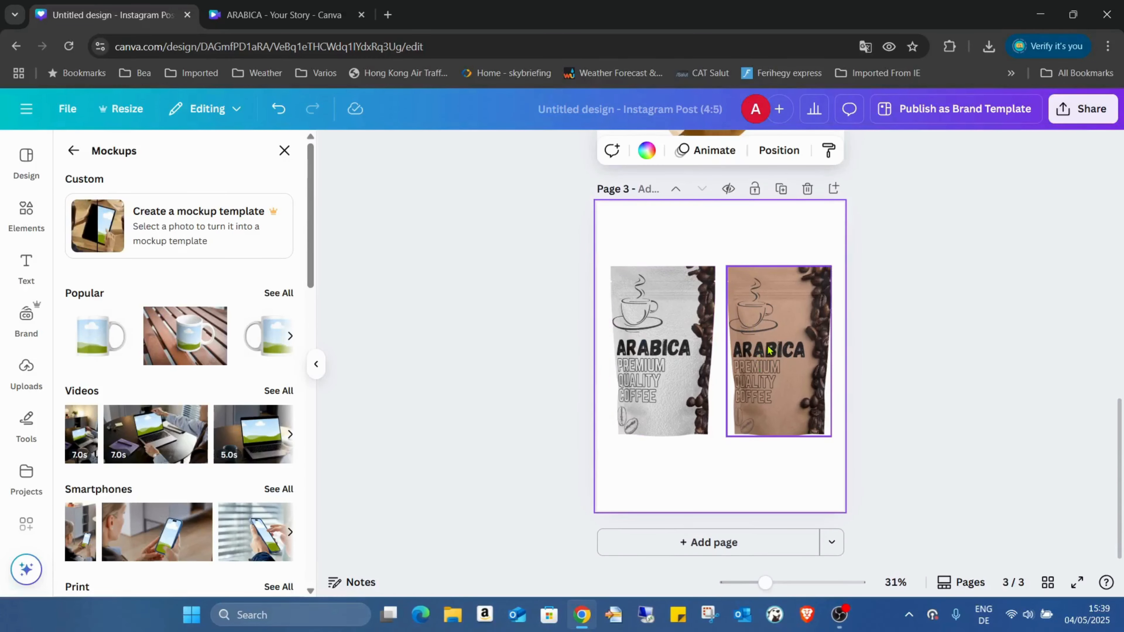
left_click(767, 319)
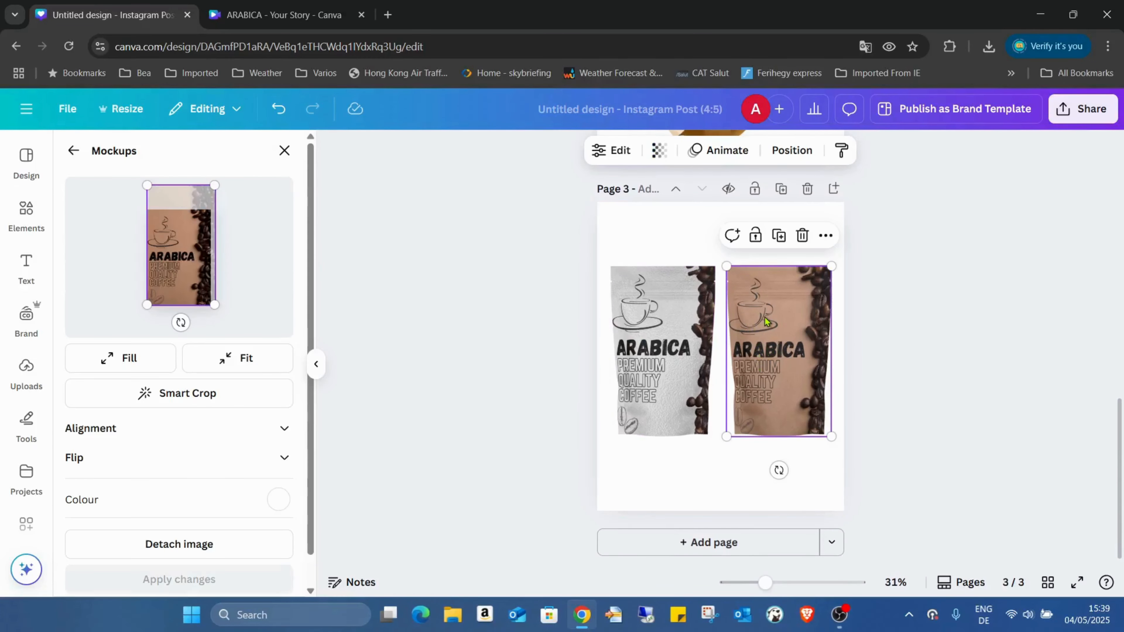
left_click(676, 235)
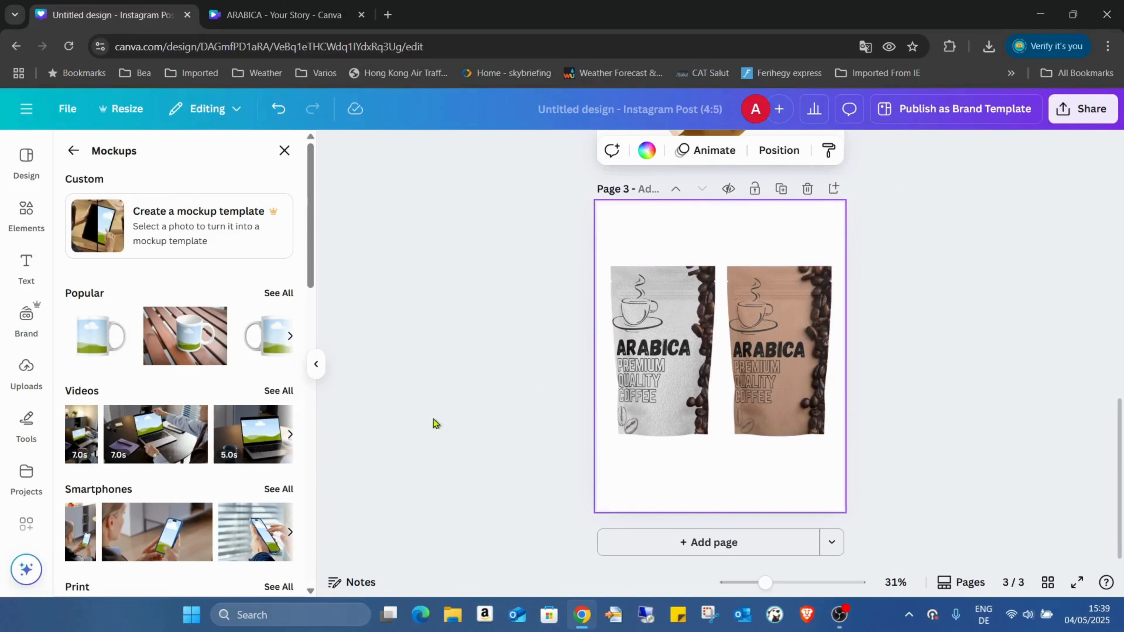
left_click(713, 547)
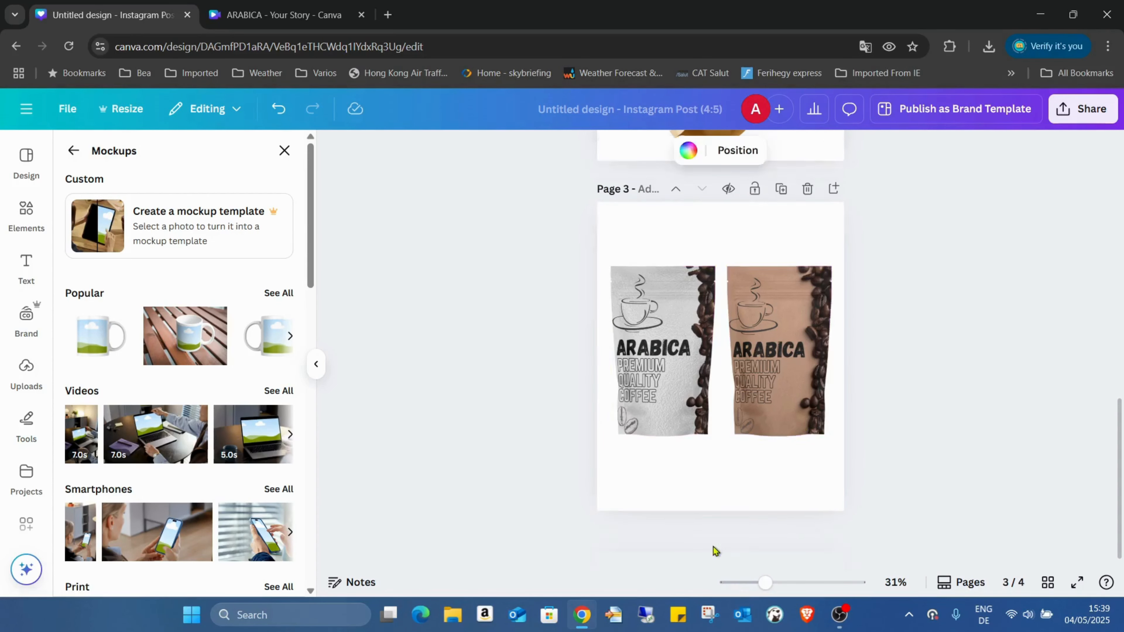
left_click(23, 376)
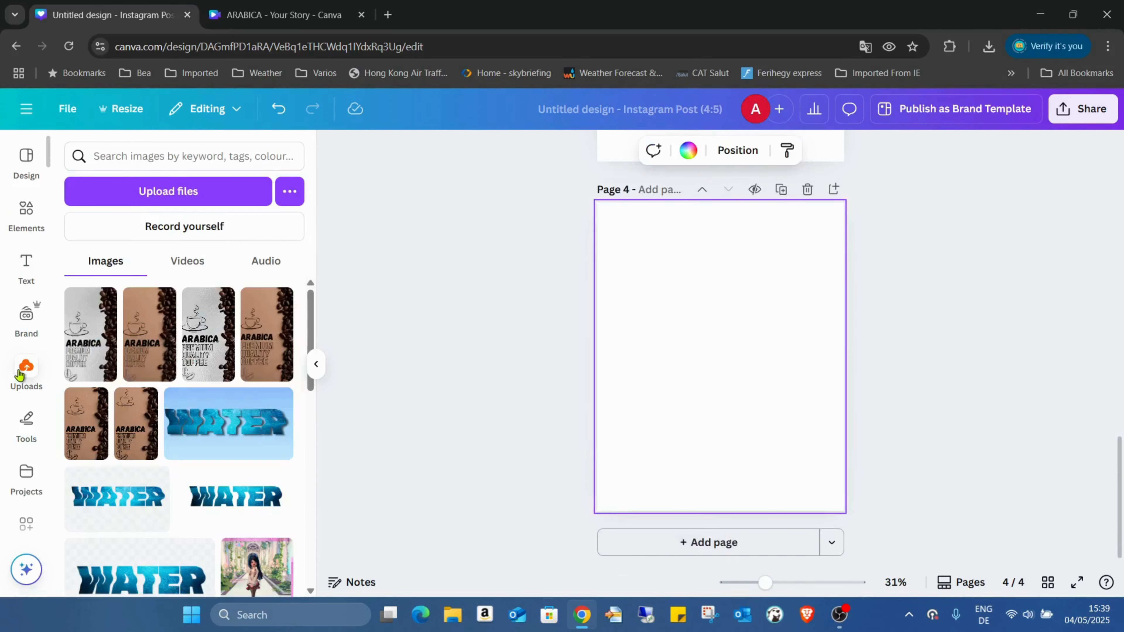
left_click(149, 309)
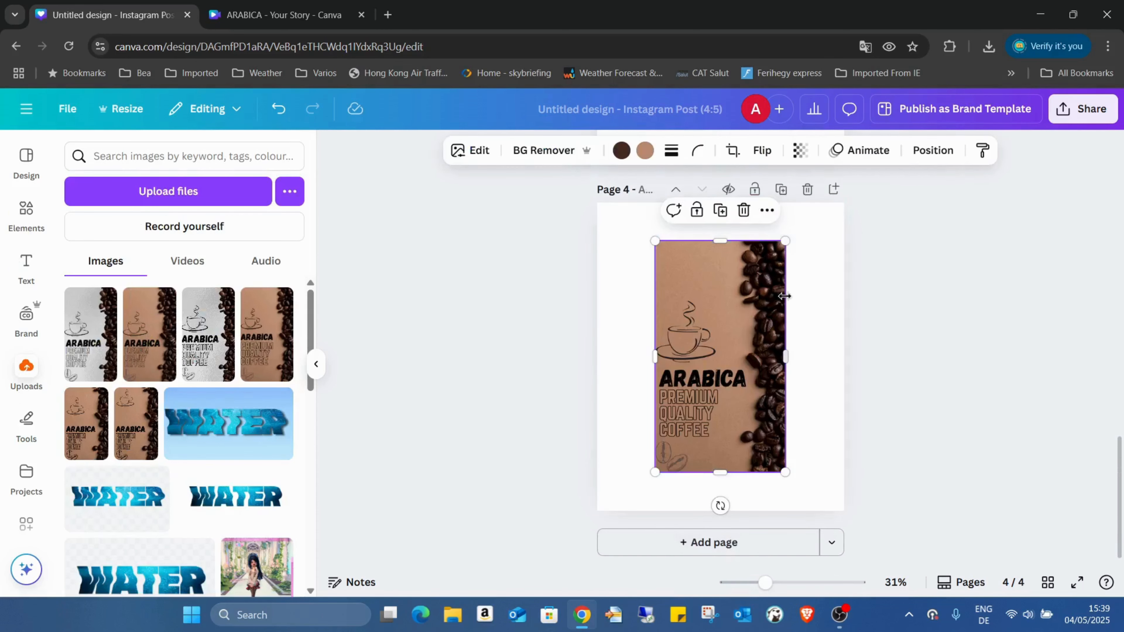
Remove the label image's brown kraft background with BG Remover.
left_click(631, 276)
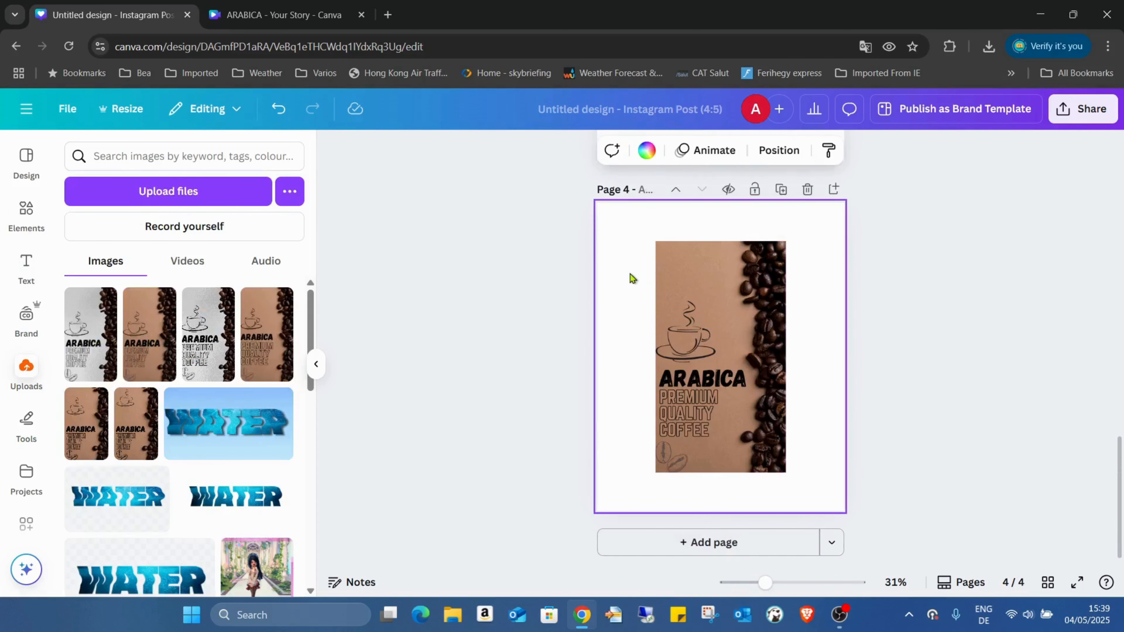
left_click(681, 347)
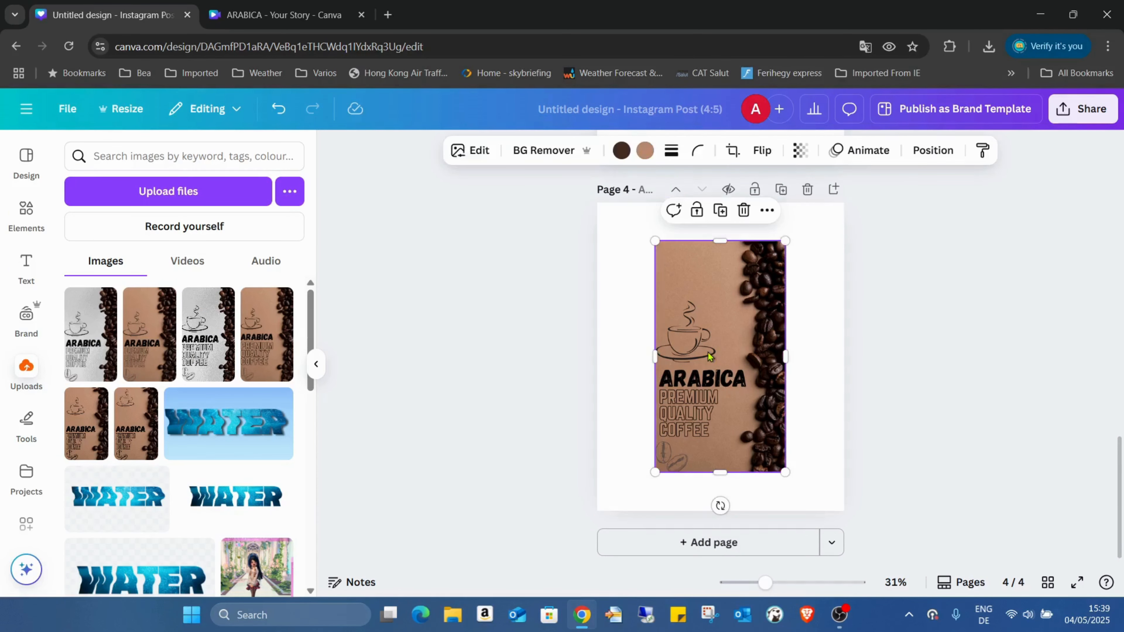
left_click(516, 151)
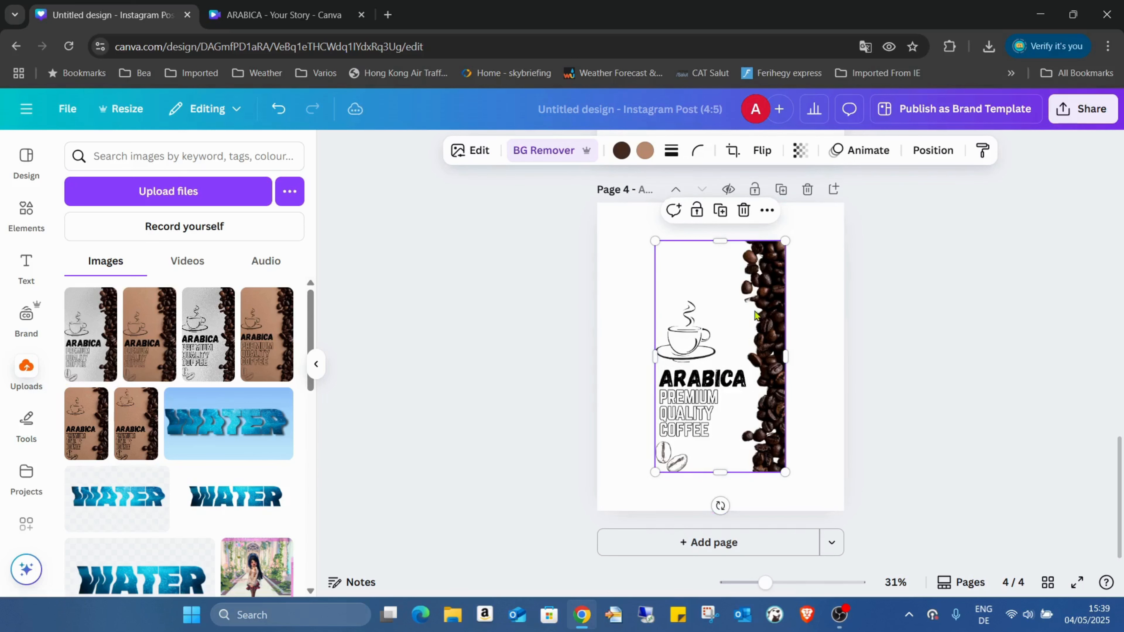
Wrap the ARABICA label onto a white pouch from the Packaging mockups.
left_click(471, 152)
scroll(201, 321, "down", 5)
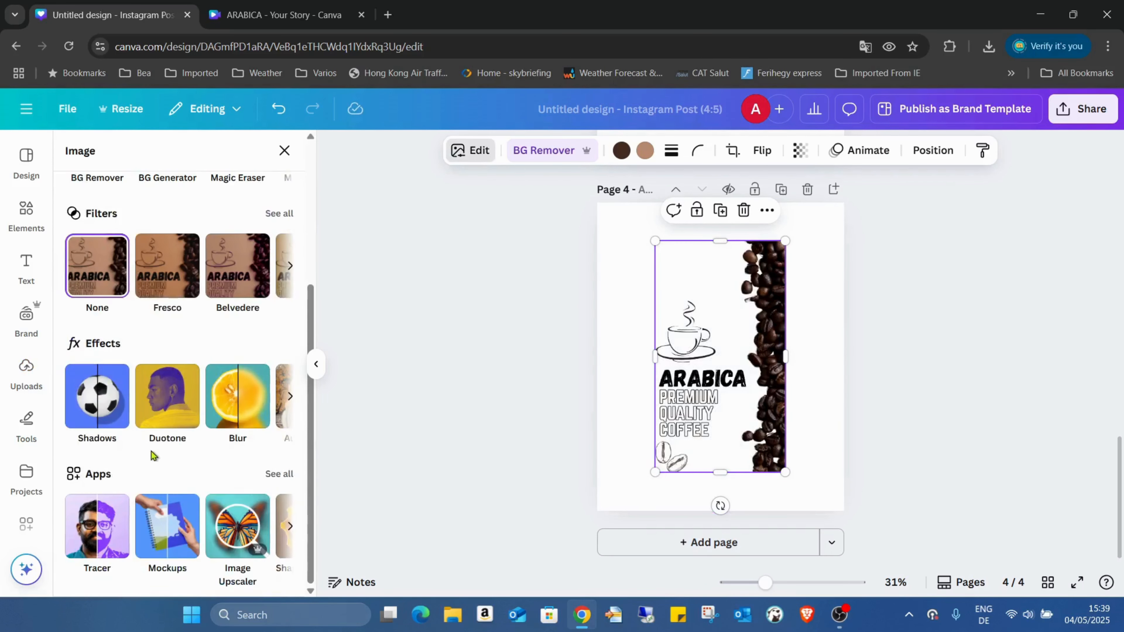
left_click(167, 526)
scroll(201, 356, "down", 15)
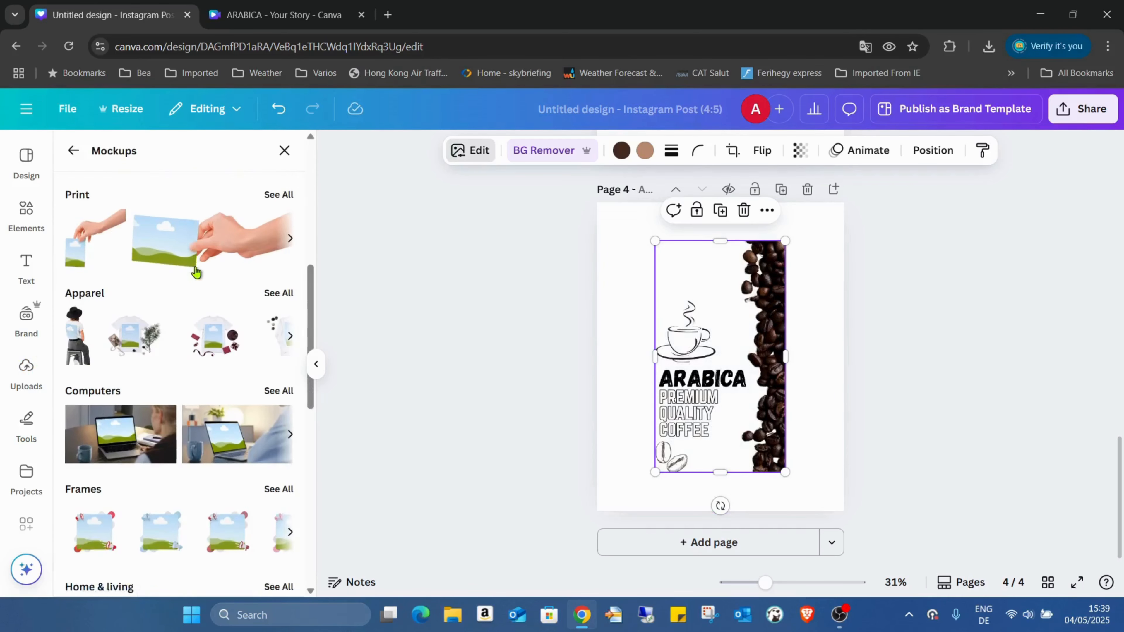
scroll(220, 261, "down", 3)
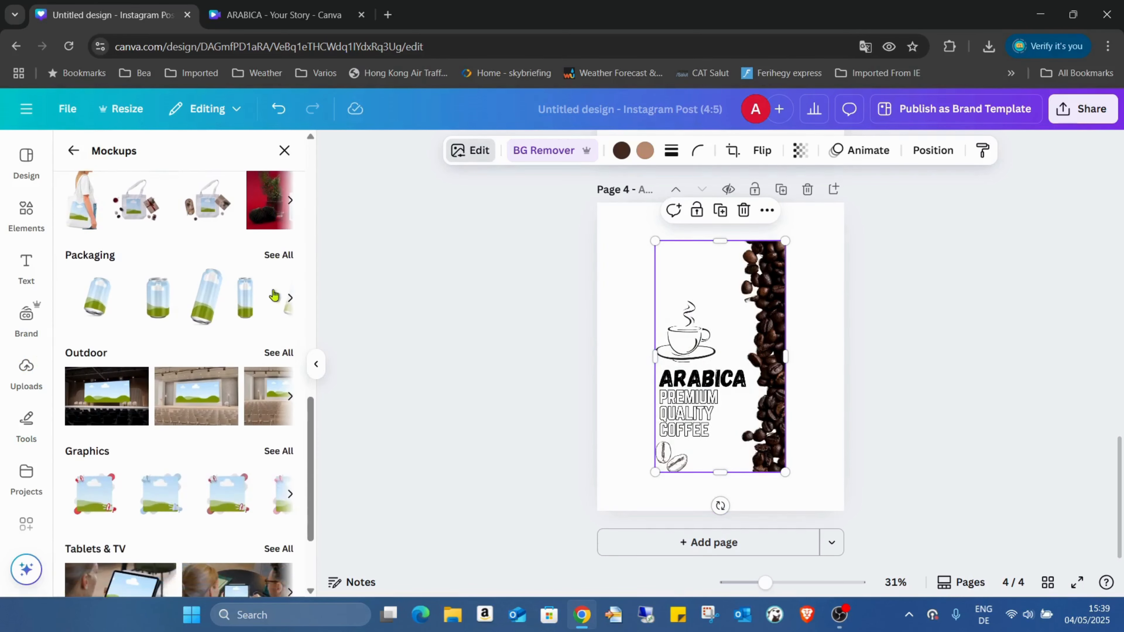
left_click(276, 251)
scroll(225, 305, "down", 15)
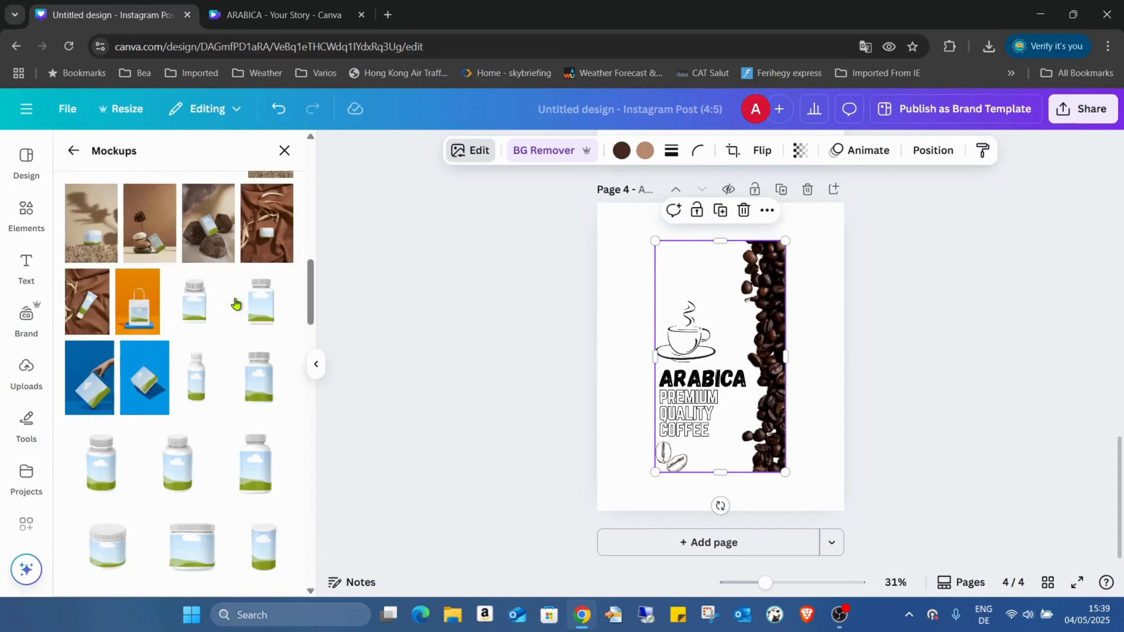
scroll(250, 272, "down", 15)
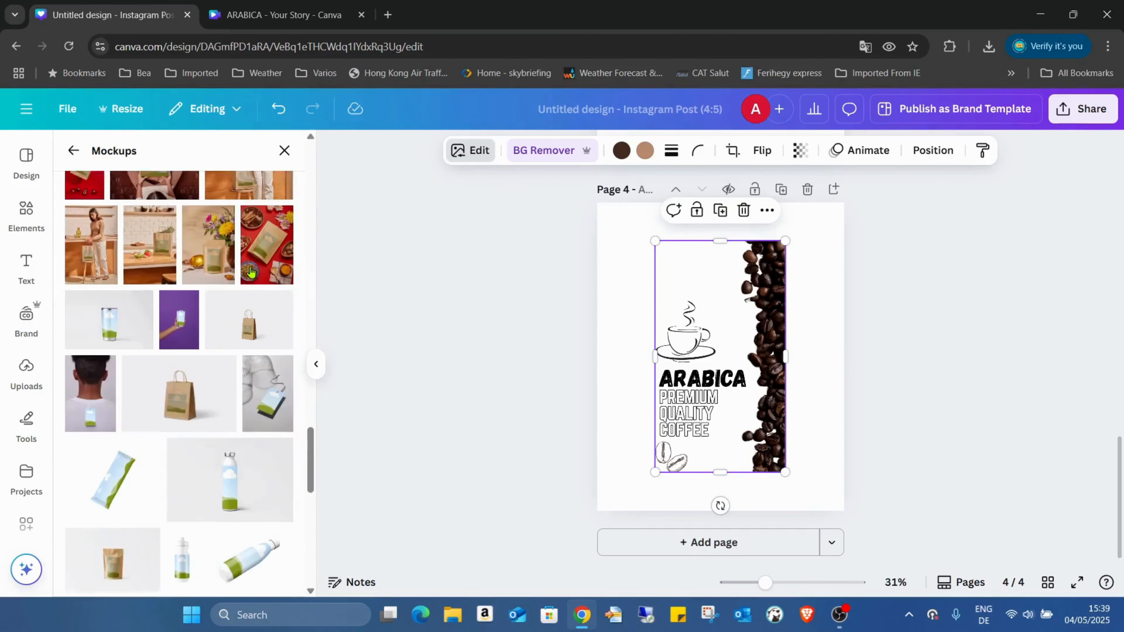
left_click(207, 239)
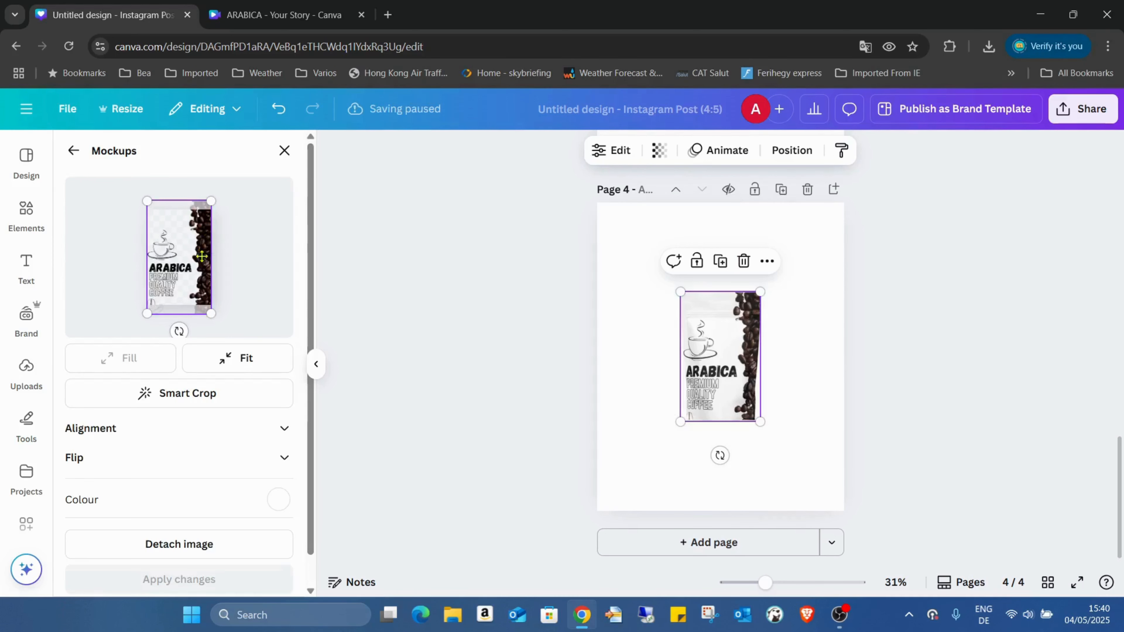
Shift the label up and enlarge it on the pouch, then apply the framing.
left_click_drag(192, 278, 190, 267)
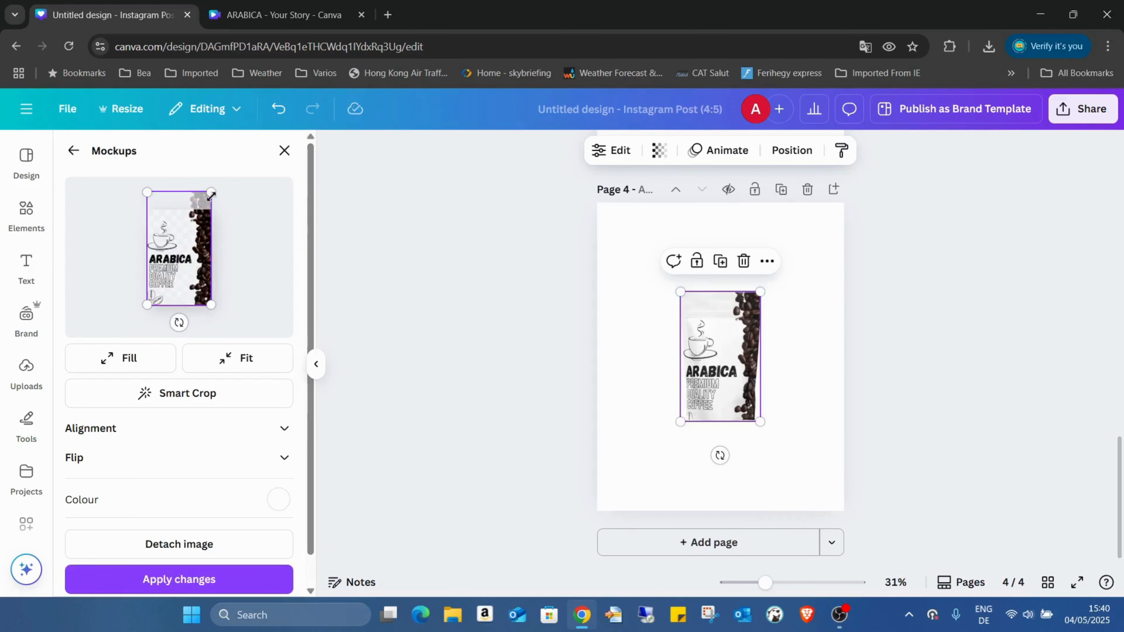
left_click_drag(213, 194, 217, 182)
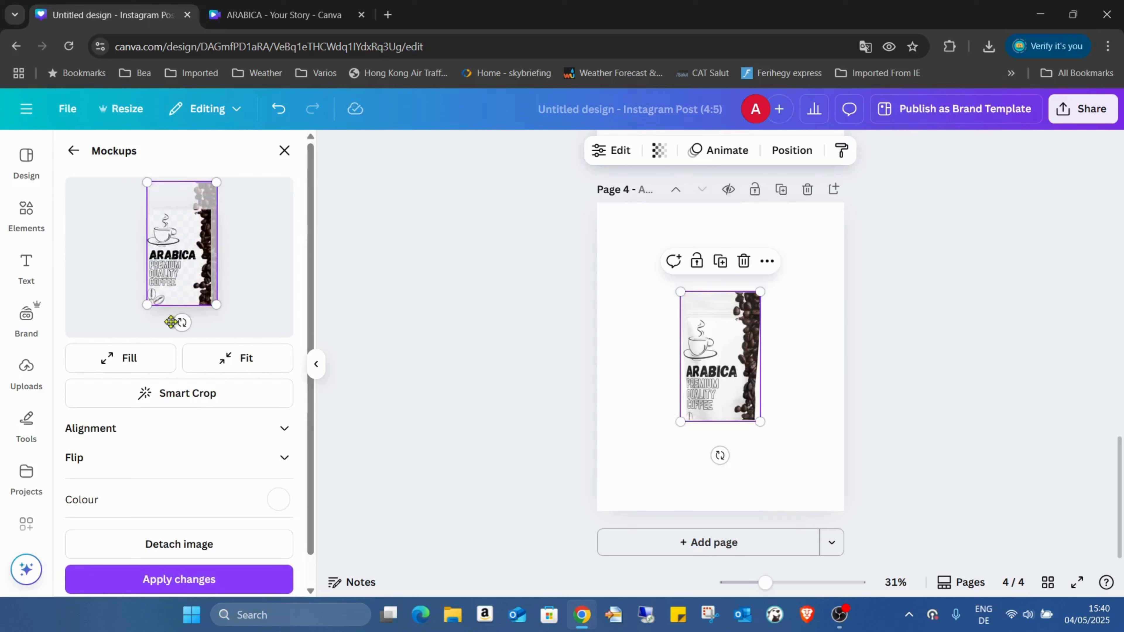
left_click(190, 587)
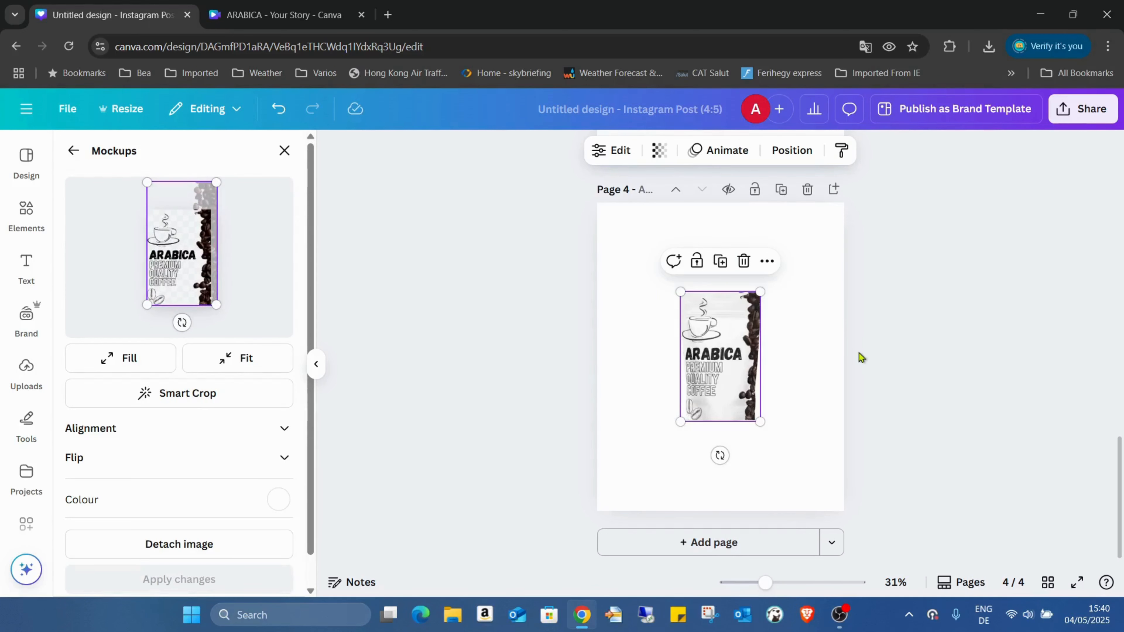
Move and enlarge the pouch mockup so it fills most of page 4.
left_click_drag(759, 348, 707, 273)
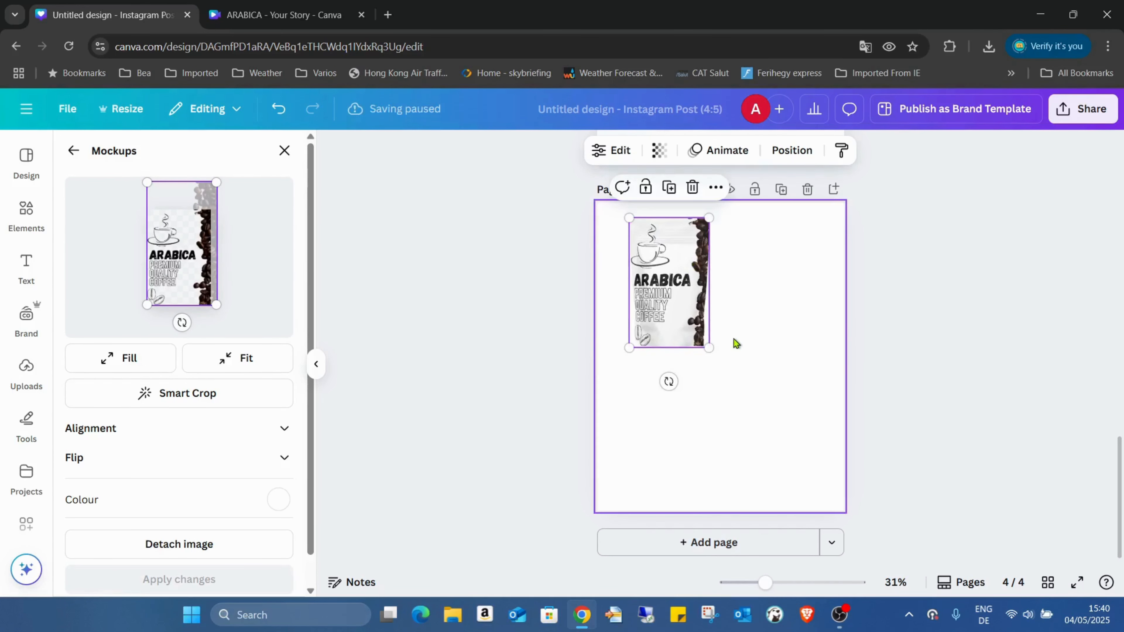
left_click_drag(709, 345, 804, 493)
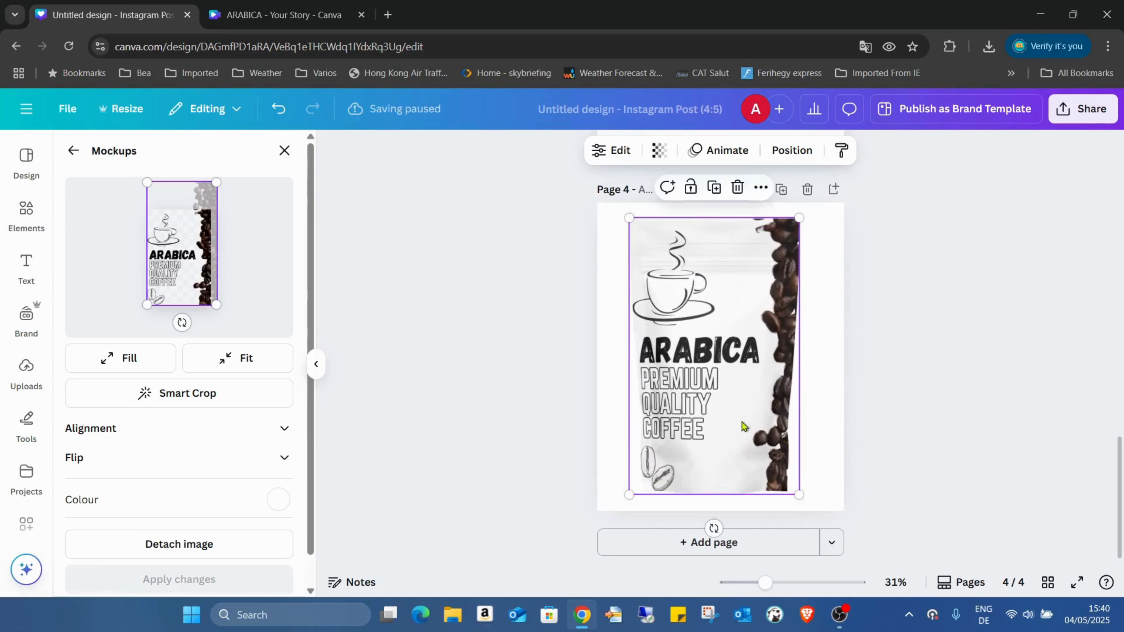
left_click_drag(744, 425, 740, 416)
left_click(835, 311)
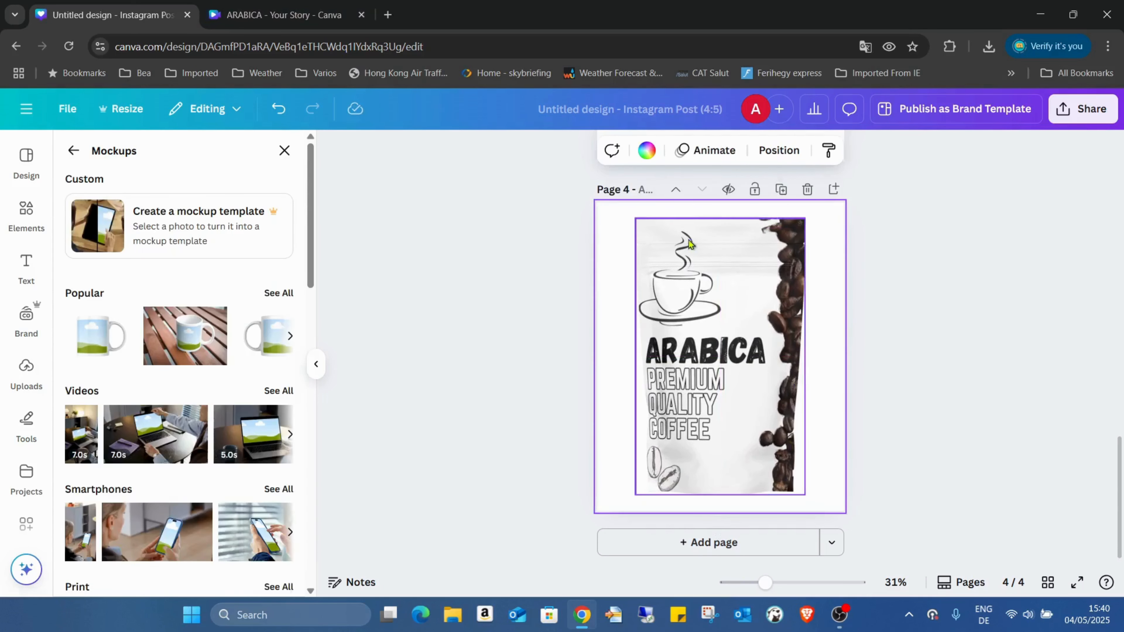
Give page 4 the default black-to-grey gradient background and preview it full screen.
left_click(646, 153)
scroll(200, 339, "down", 5)
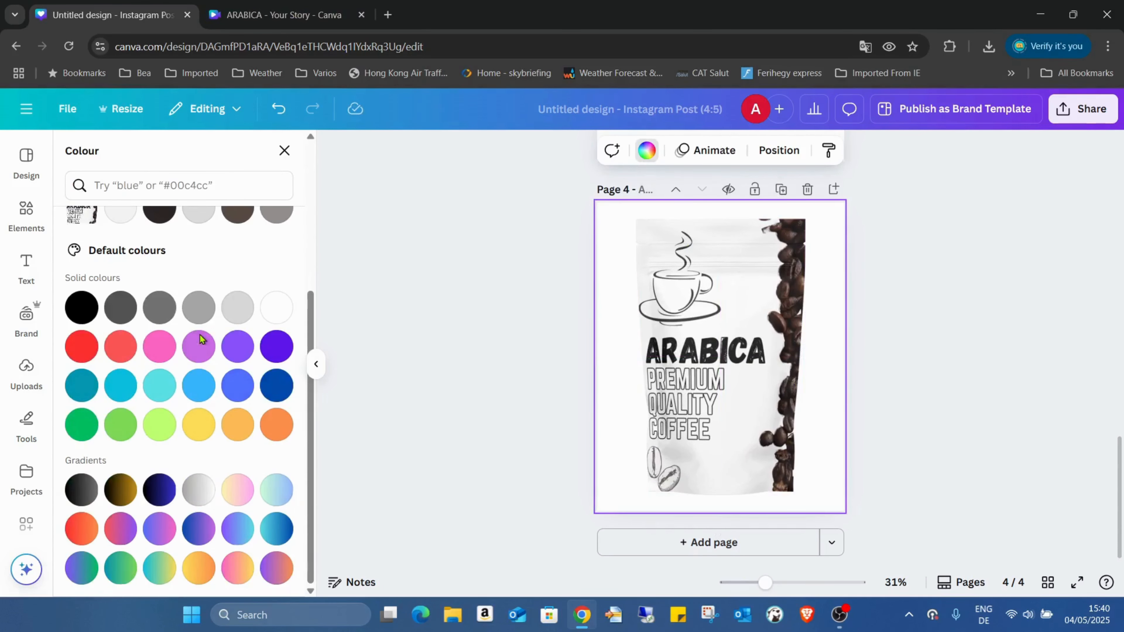
left_click(81, 489)
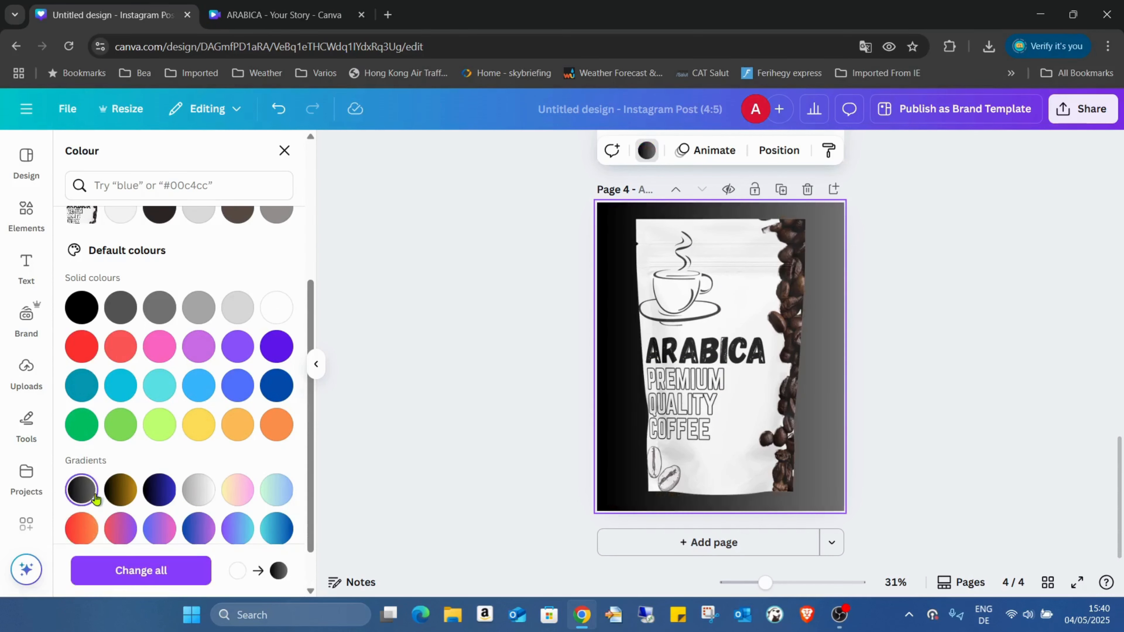
left_click(889, 428)
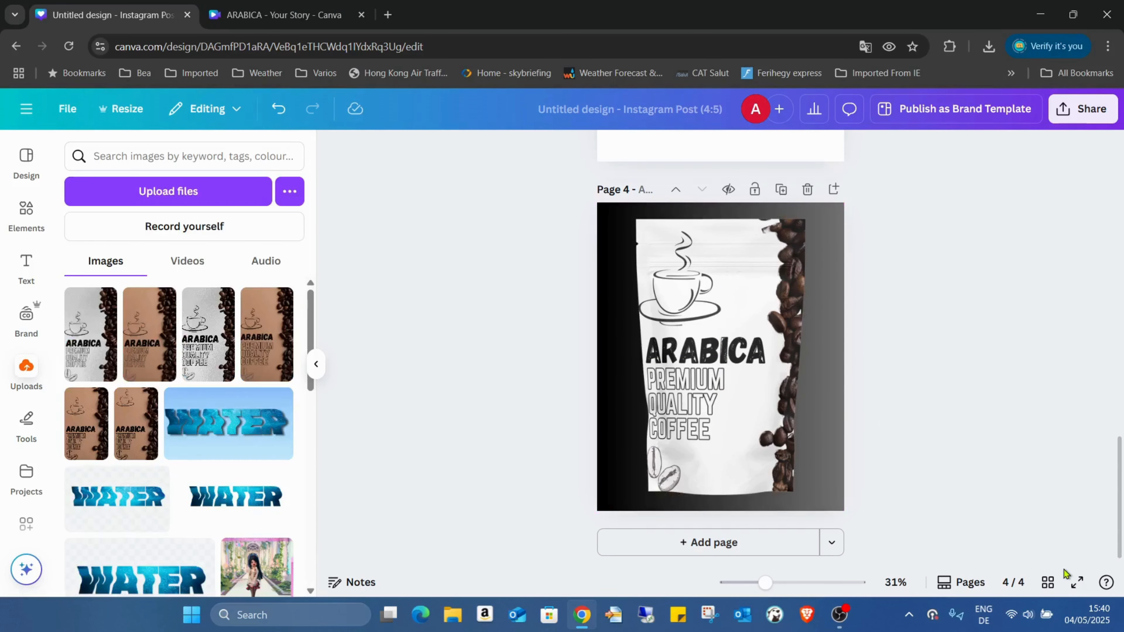
left_click(1076, 582)
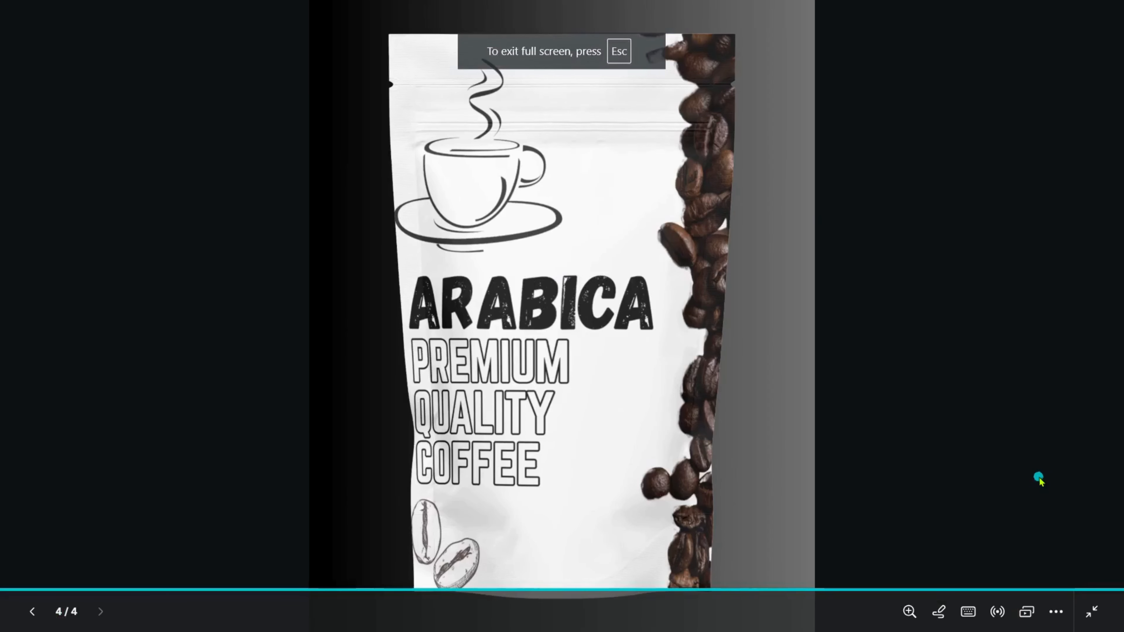